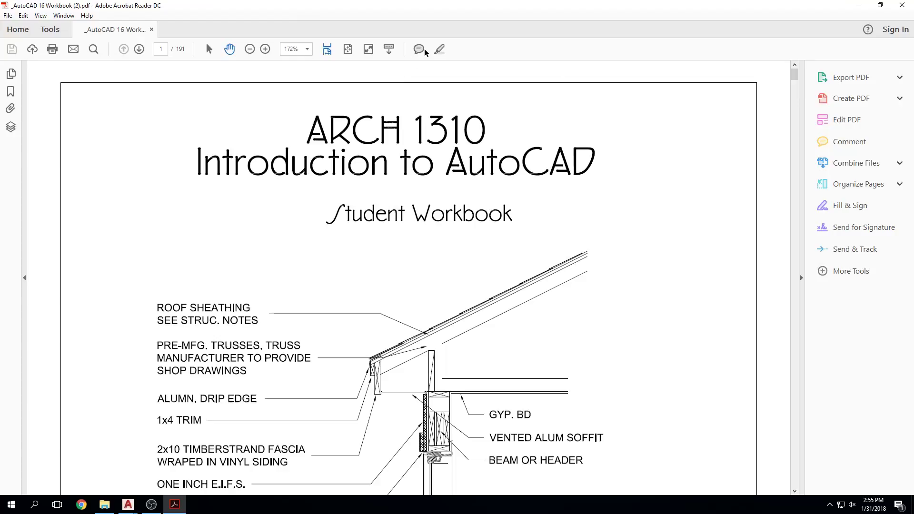
Go to the workbook's last page and rotate it clockwise to read the plotting, text size and scale factor chart.
key("End")
scroll(433, 171, "down", 1)
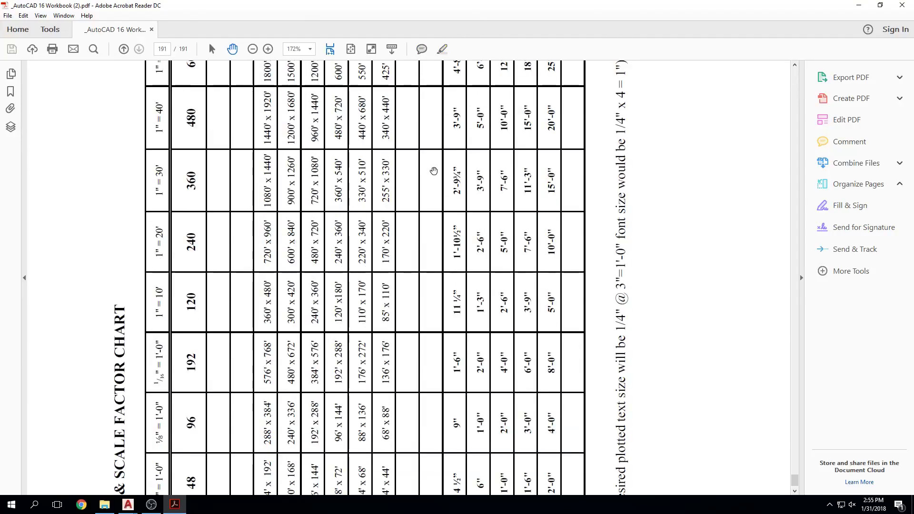
scroll(434, 170, "down", 2, "ctrl")
scroll(434, 170, "down", 2, "ctrl")
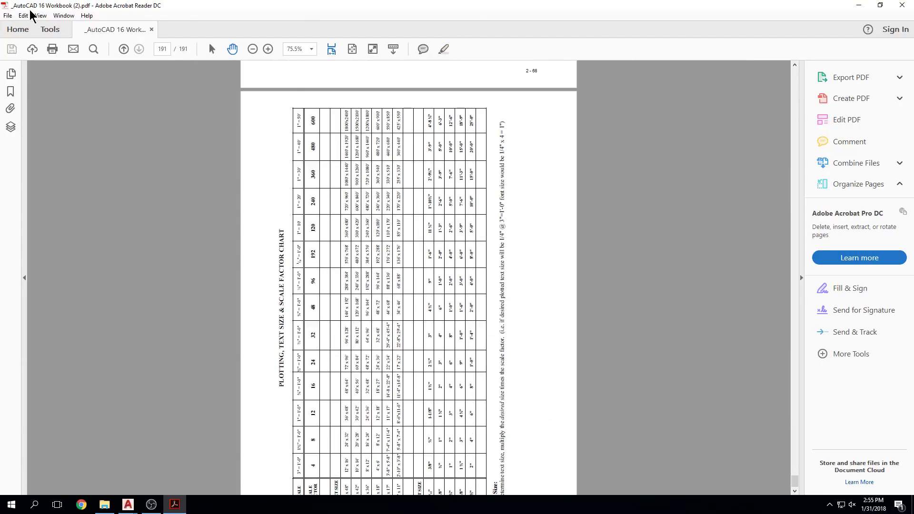
left_click(40, 15)
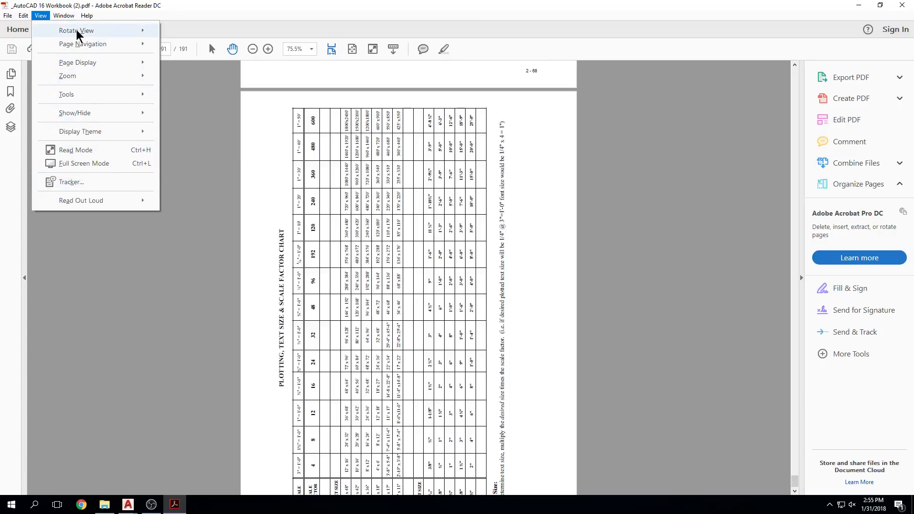
mouse_move(77, 35)
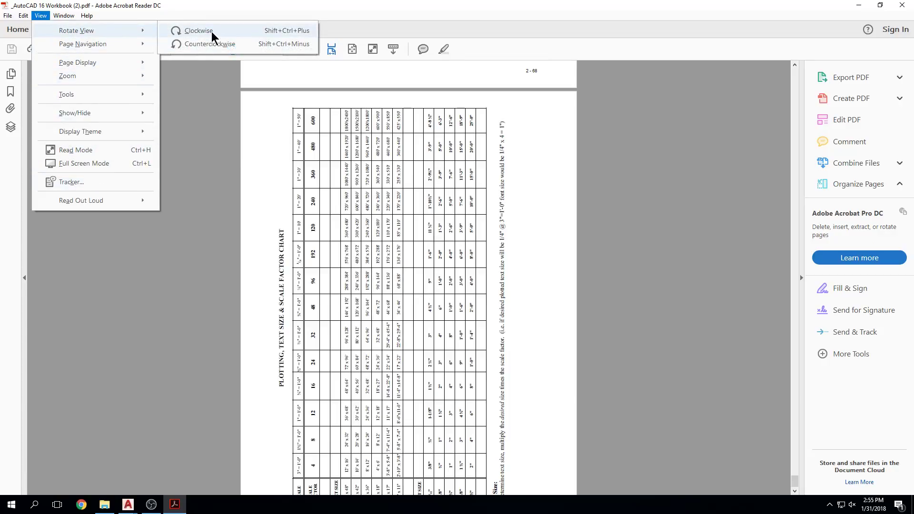
left_click(211, 32)
scroll(429, 373, "up", 1, "ctrl")
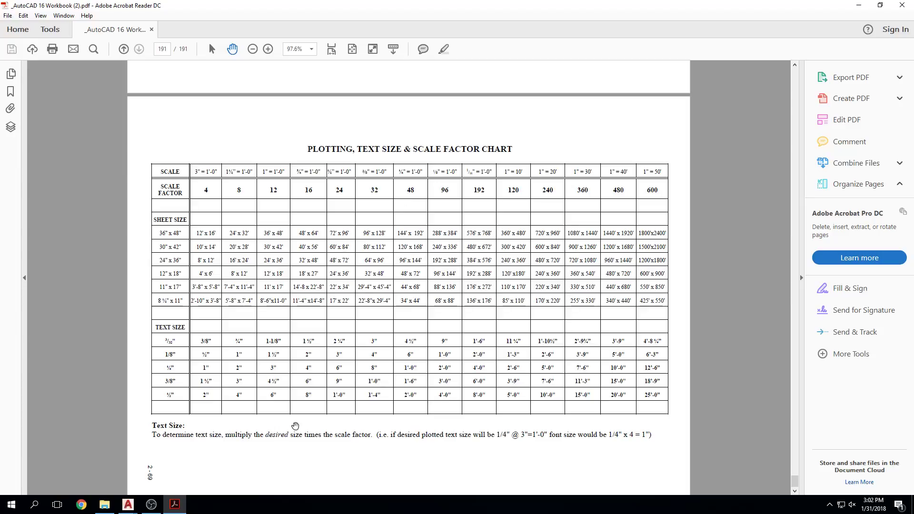
Switch to Chrome, search for "architectural scale" and consult the Architectural Scales table on archtoolbox's CAD Scale Factors page.
left_click(82, 505)
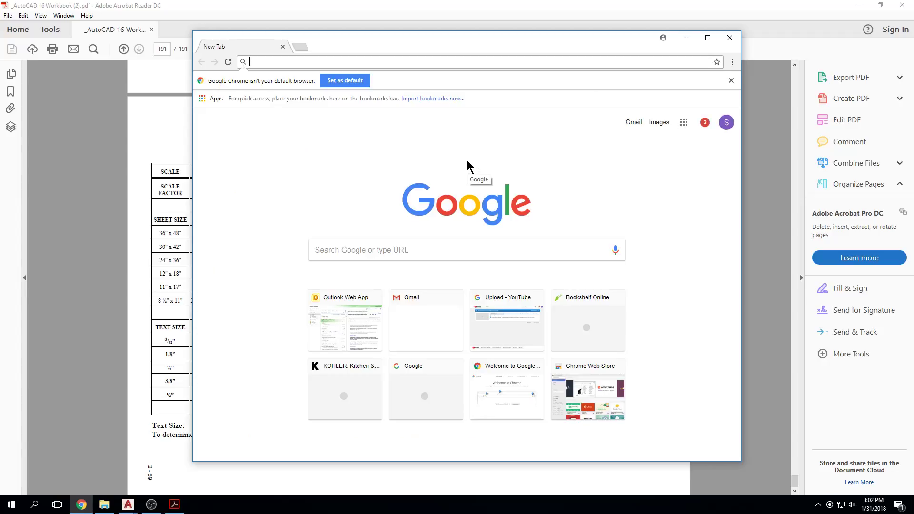
type("architectural scale")
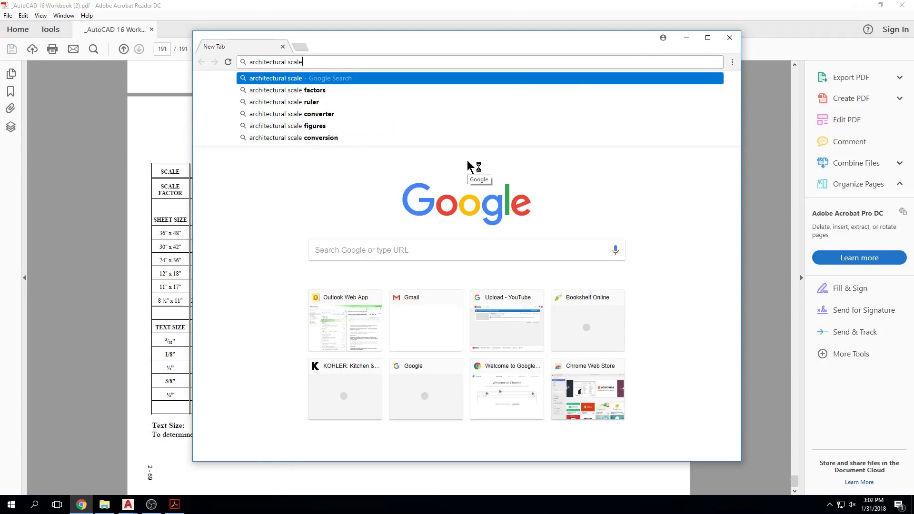
key("Return")
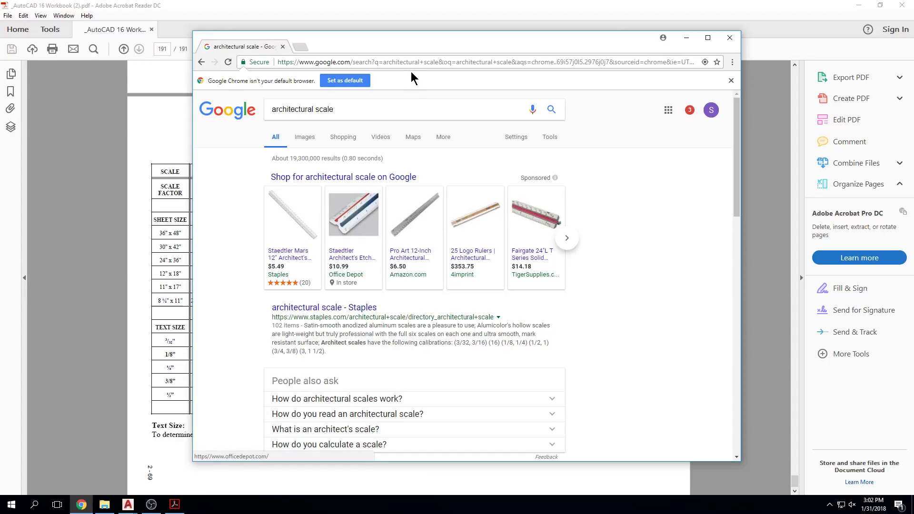
scroll(351, 271, "down", 4)
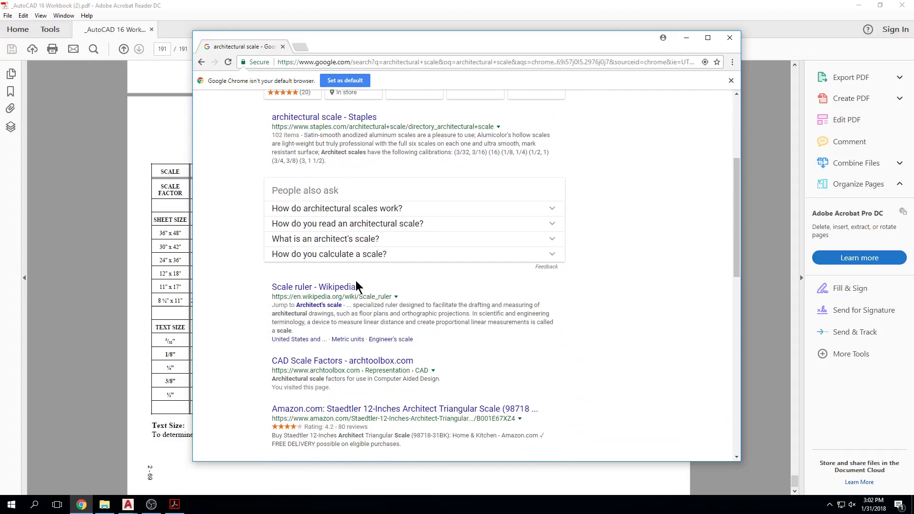
left_click(312, 363)
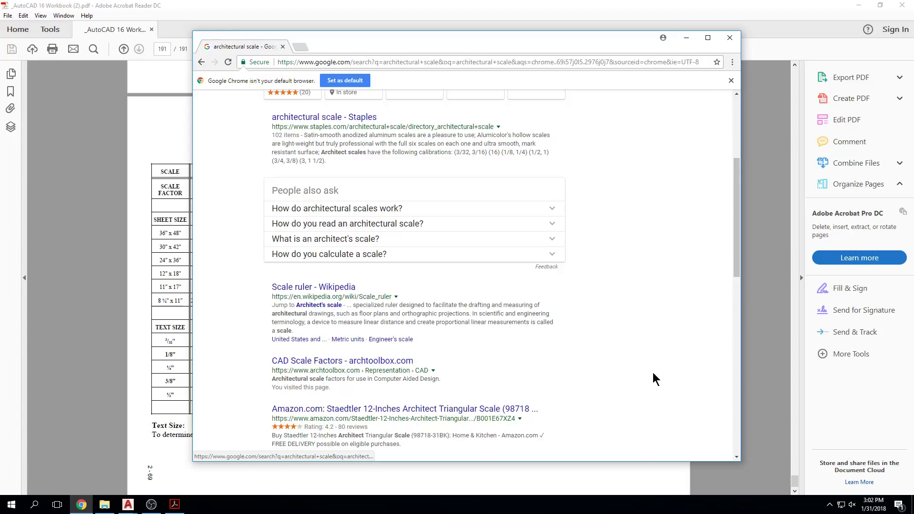
scroll(526, 229, "down", 5)
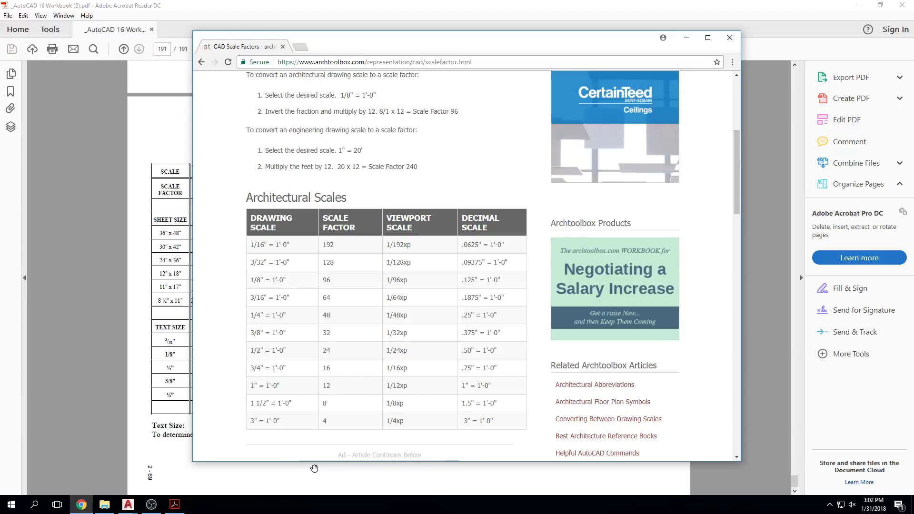
left_click(692, 41)
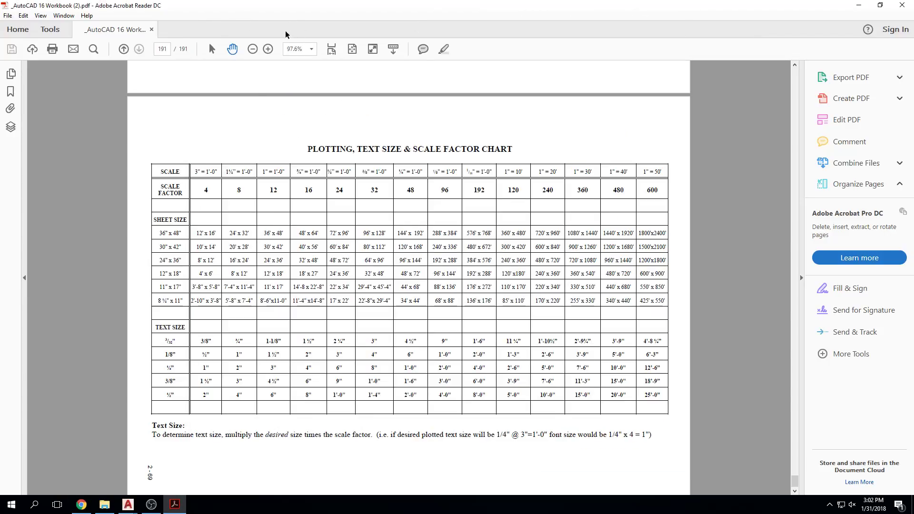
Switch to the scale factor trees drawing in AutoCAD and measure the building's length along its base with DIST.
left_click(857, 6)
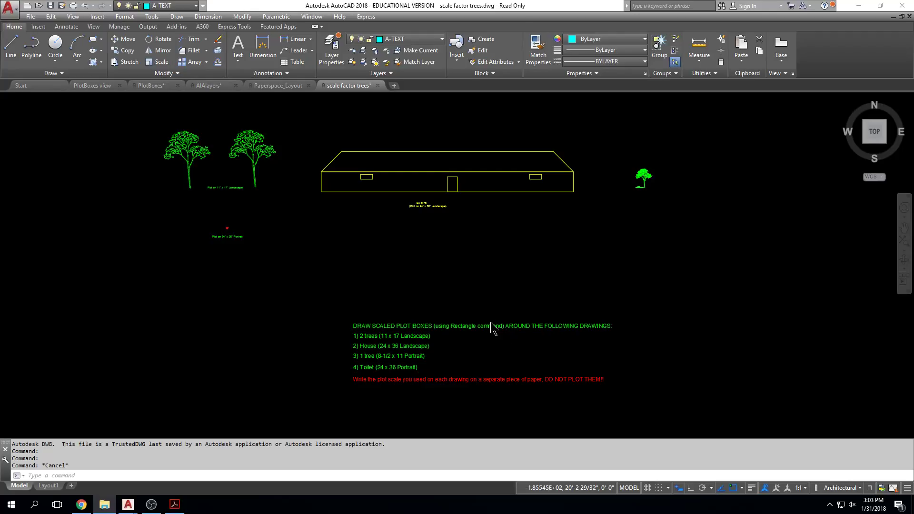
scroll(431, 190, "up", 5)
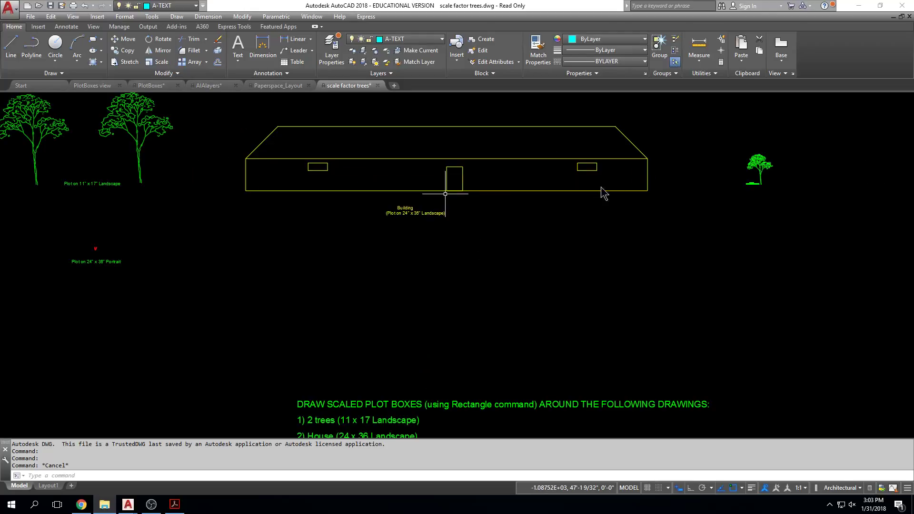
middle_click_drag(604, 174, 532, 247)
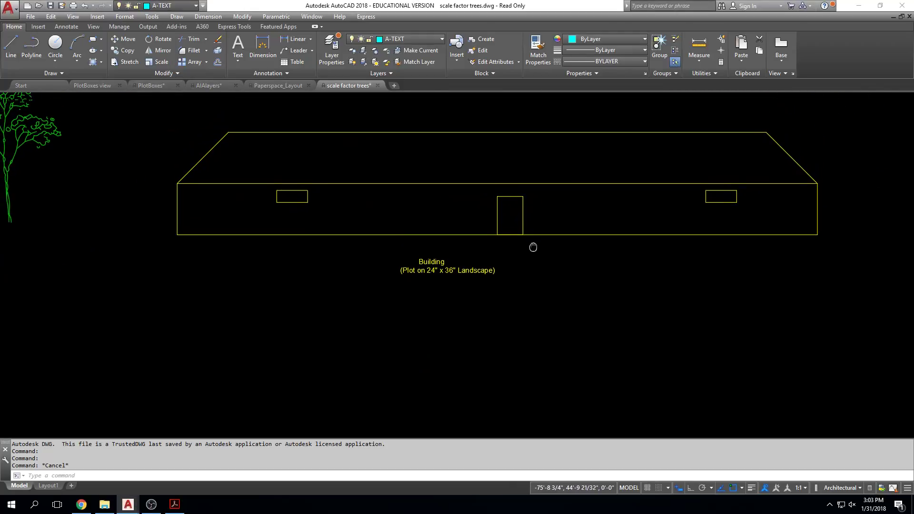
type("dist")
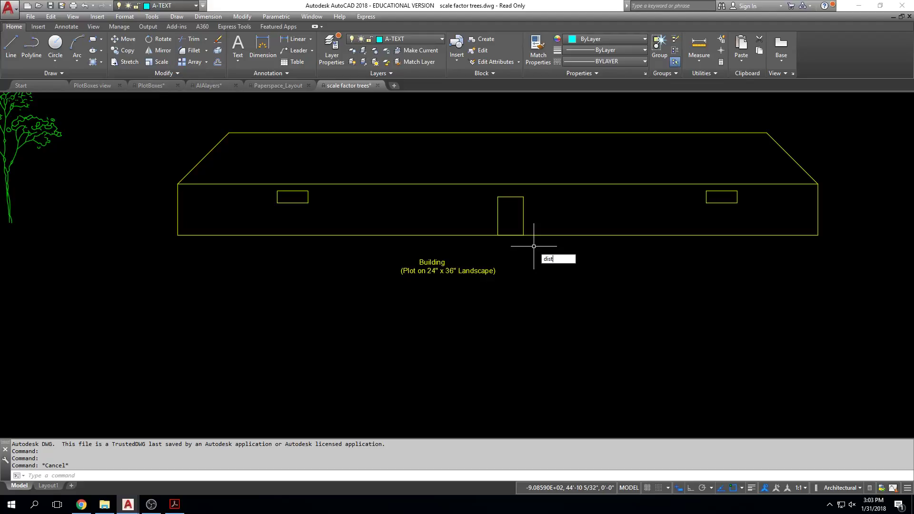
key("Return")
left_click(177, 235)
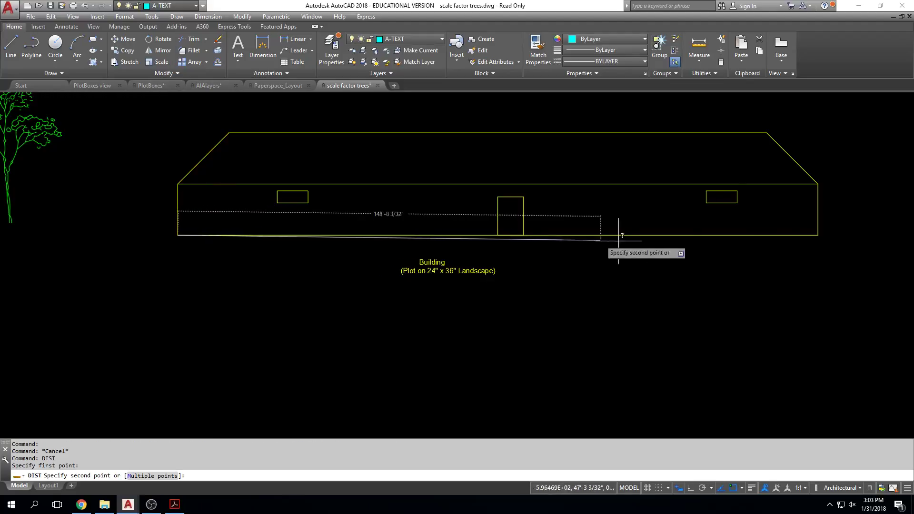
left_click(821, 232)
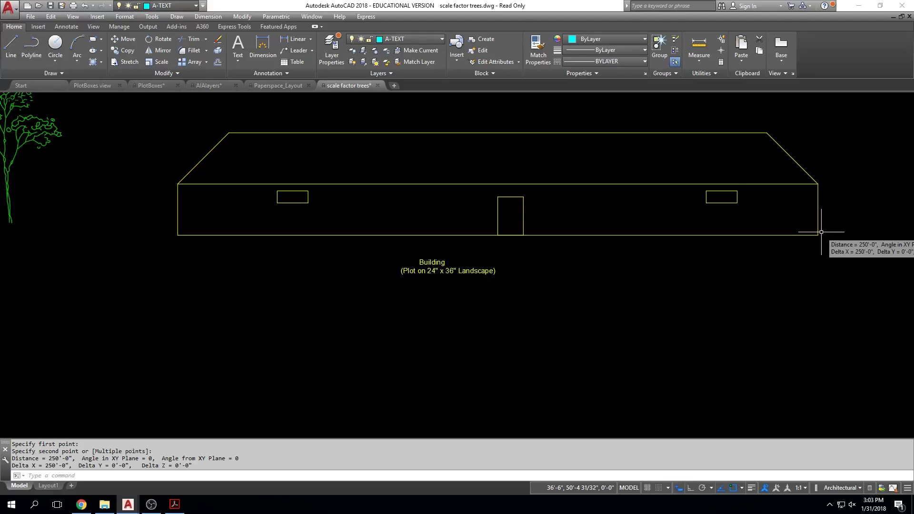
Examine the two trees marked for plotting on 11" x 17" landscape.
scroll(572, 261, "down", 3)
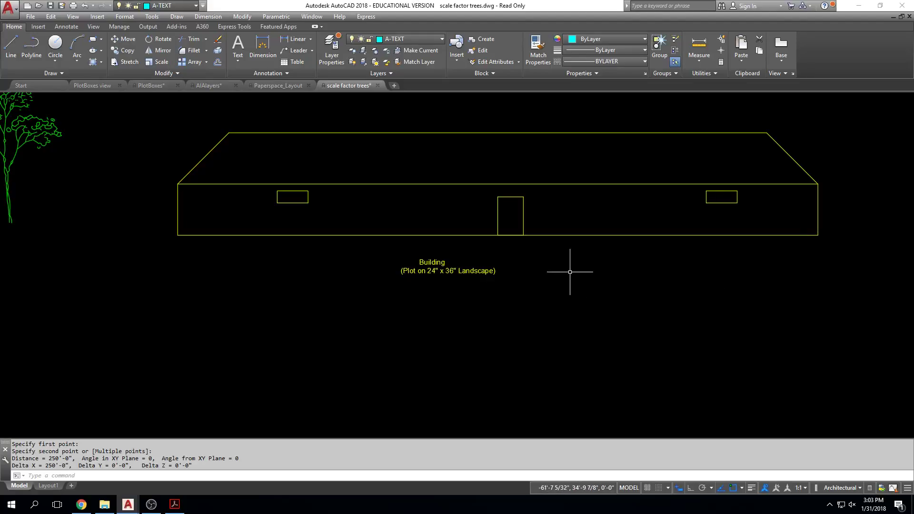
scroll(216, 281, "down", 3)
scroll(205, 277, "down", 4)
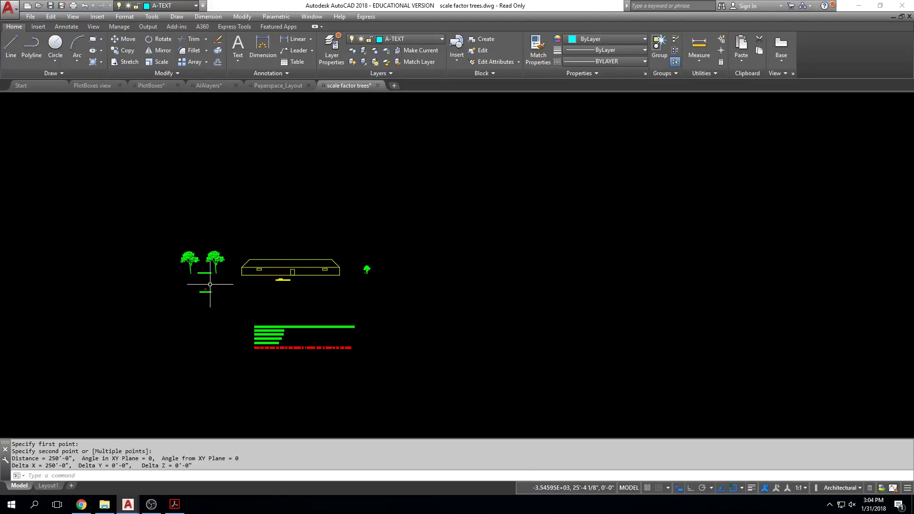
scroll(273, 326, "up", 8)
scroll(272, 326, "up", 2)
scroll(260, 297, "up", 2)
scroll(259, 298, "down", 2)
middle_click_drag(260, 297, 373, 385)
middle_click_drag(377, 271, 406, 403)
scroll(592, 320, "up", 2)
scroll(674, 343, "up", 2)
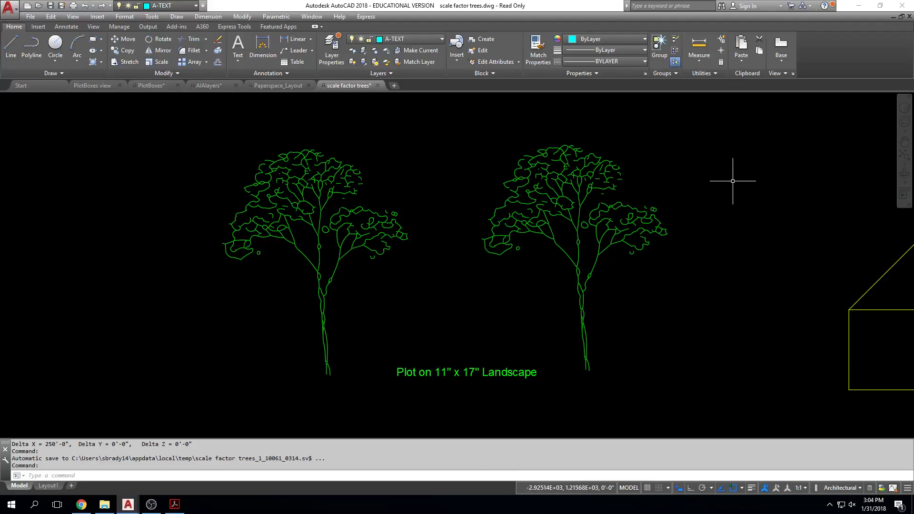
middle_click_drag(731, 180, 725, 164)
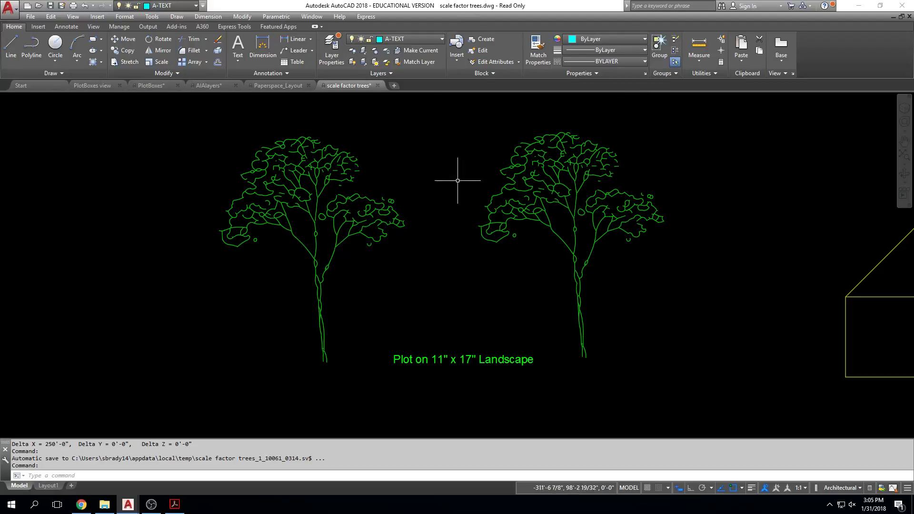
middle_click_drag(418, 223, 421, 225)
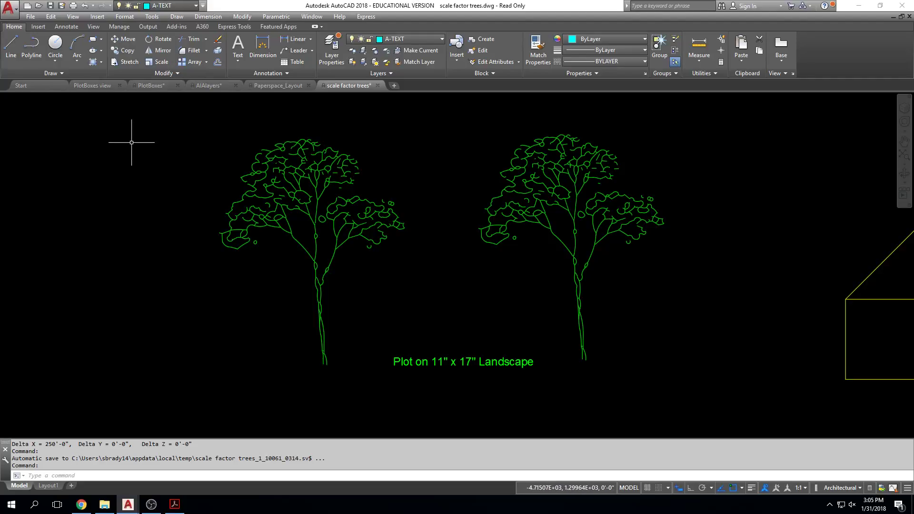
Open the Plot settings for model space with the additional options expanded.
key("ctrl+p")
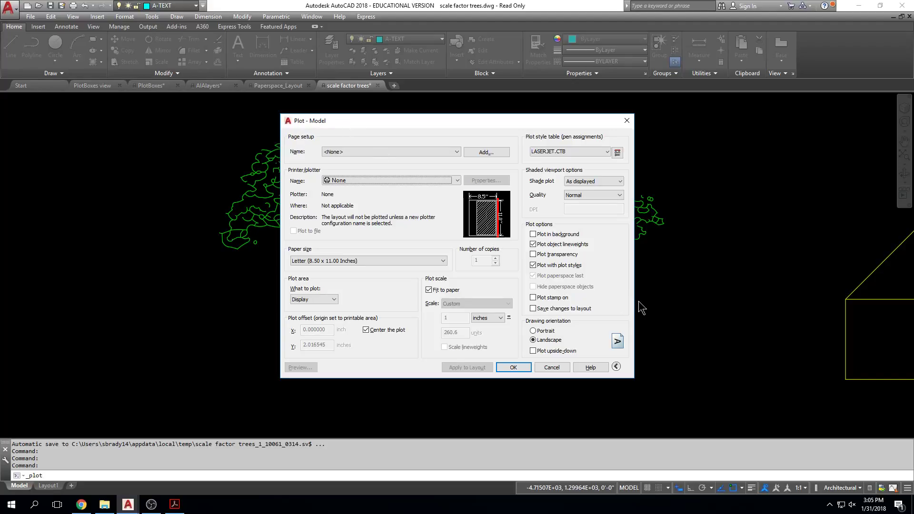
left_click(615, 366)
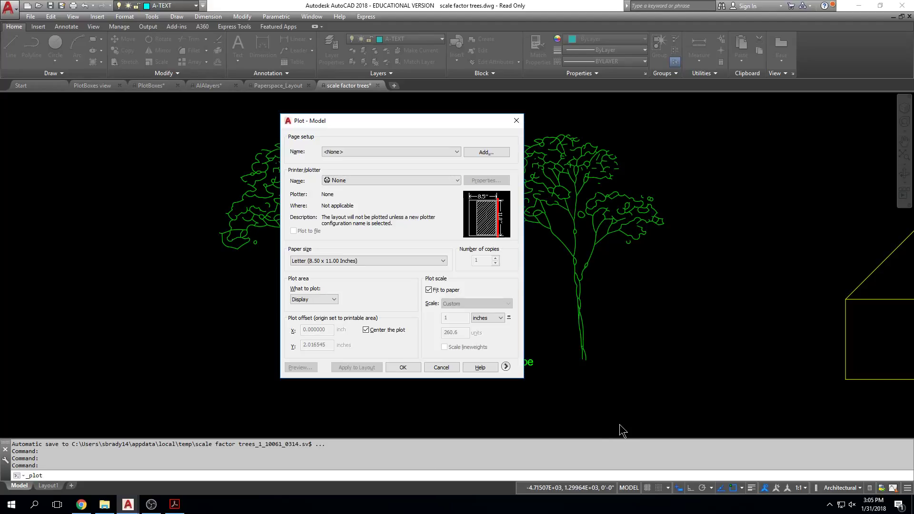
left_click(506, 367)
left_click(615, 366)
left_click(506, 366)
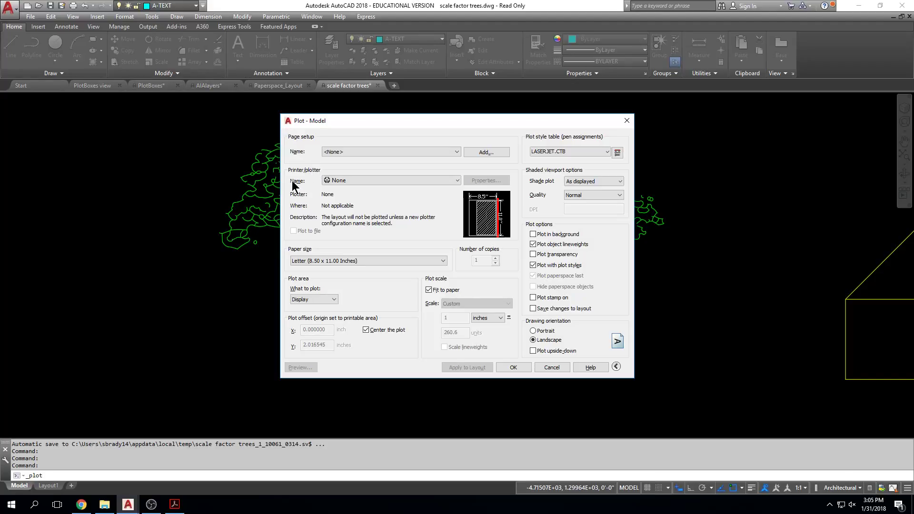
Review the available plotters and paper sizes for the model plot.
left_click(457, 181)
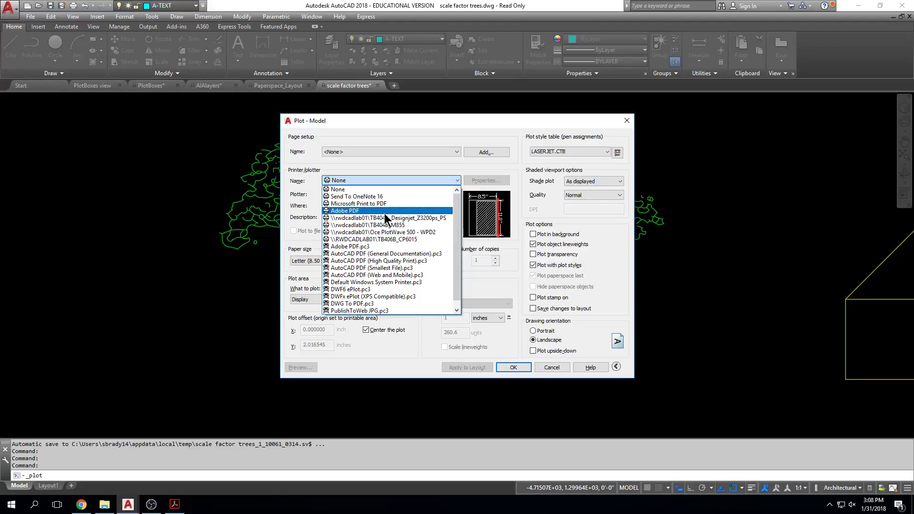
left_click(434, 165)
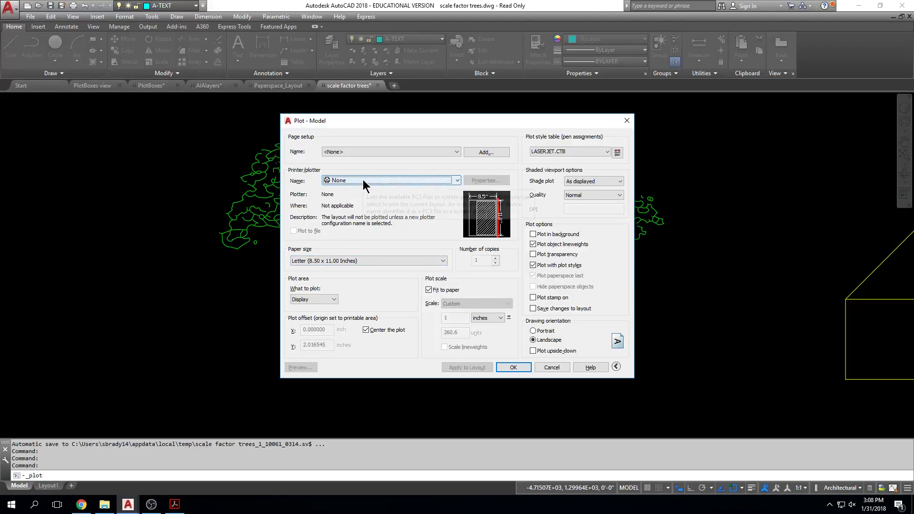
left_click(301, 264)
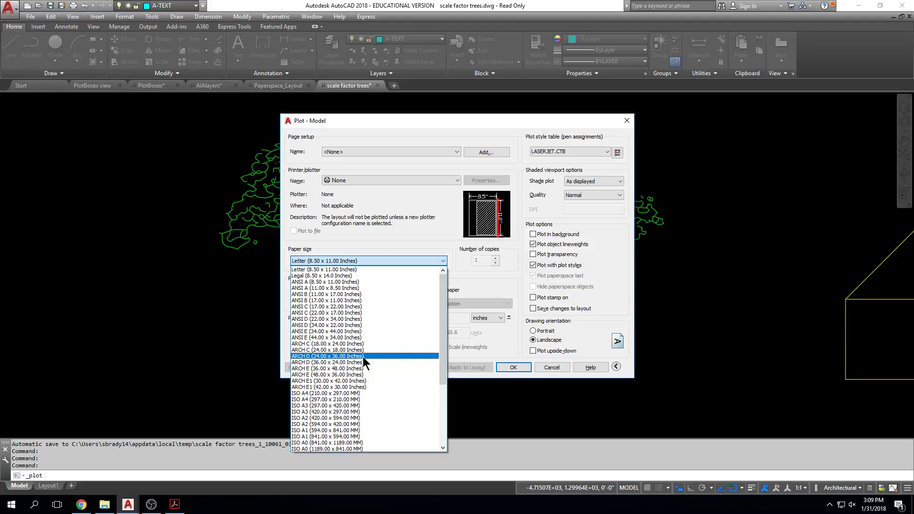
left_click(379, 270)
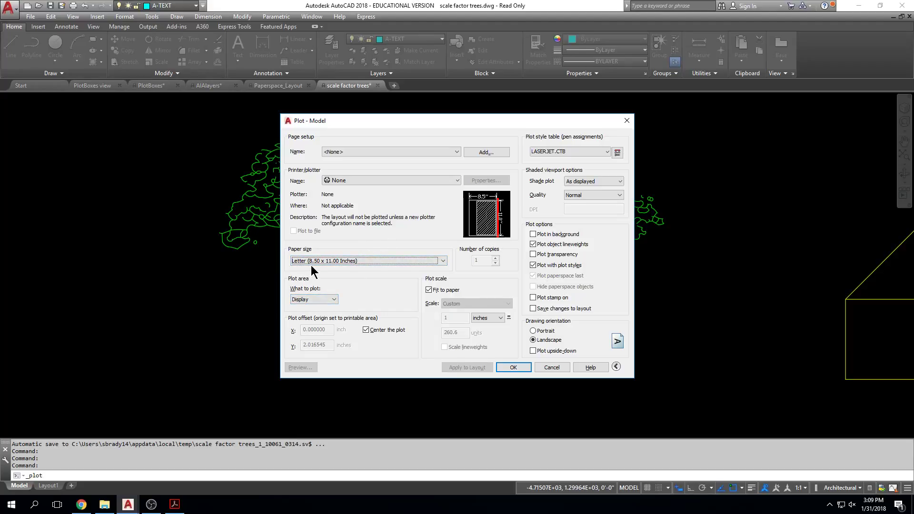
left_click(443, 262)
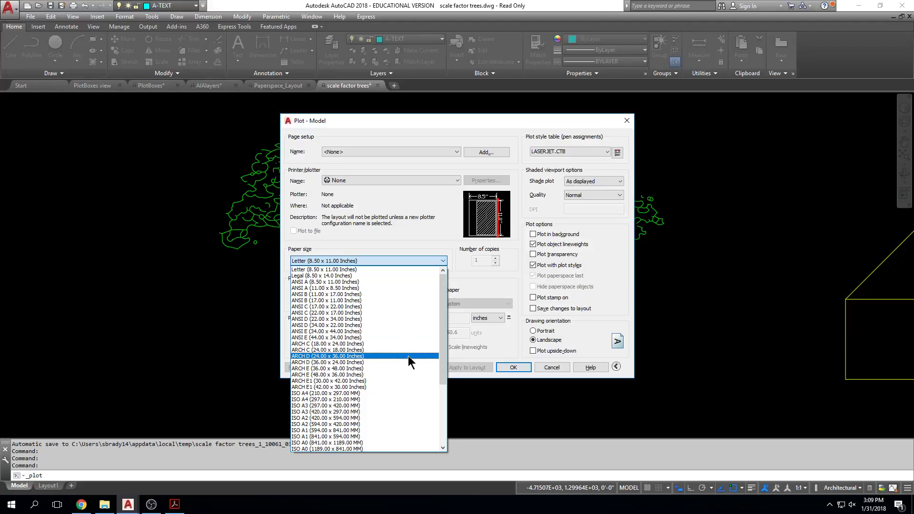
left_click(444, 261)
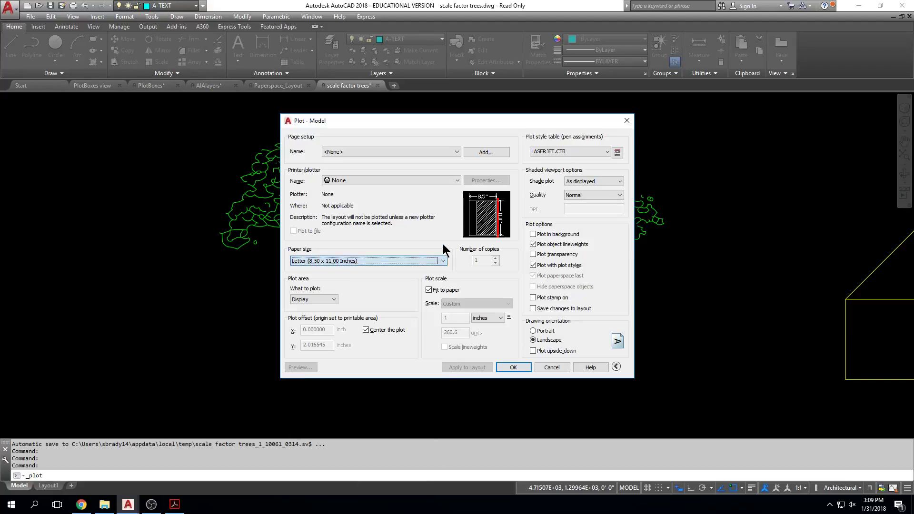
Set the plot area to Extents.
left_click(335, 300)
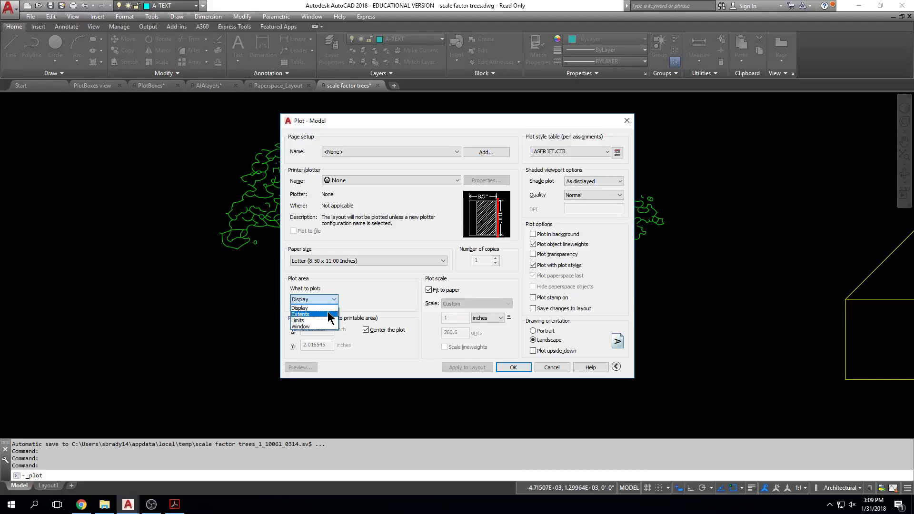
left_click(327, 307)
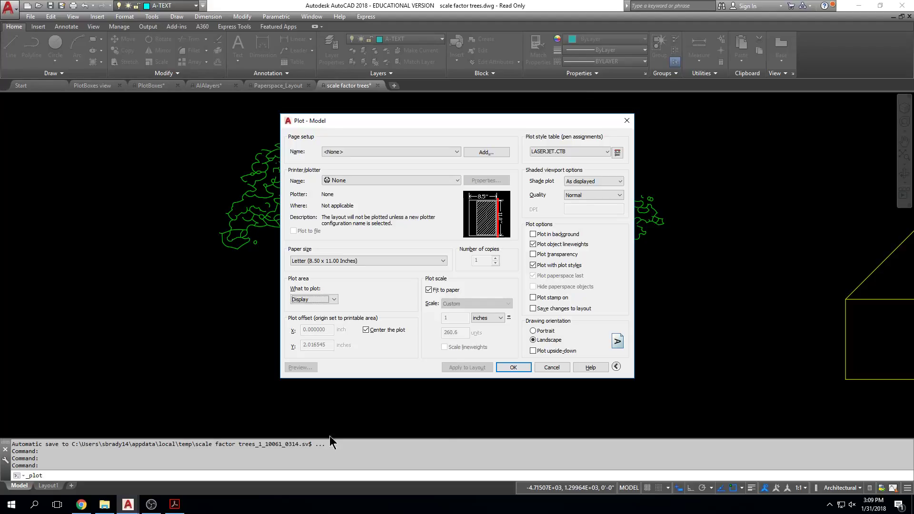
left_click(333, 300)
left_click(333, 314)
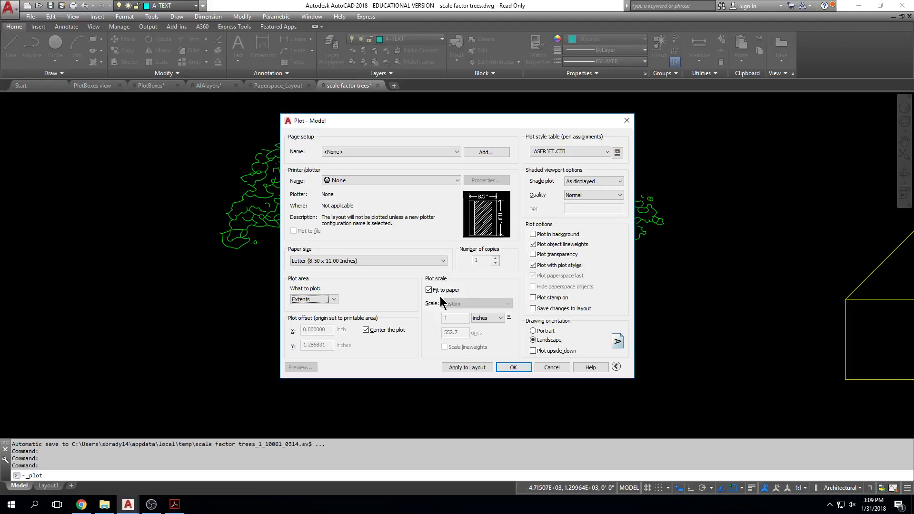
Set the plot area to a window enclosing the two trees and their 11" x 17" landscape label.
left_click(334, 299)
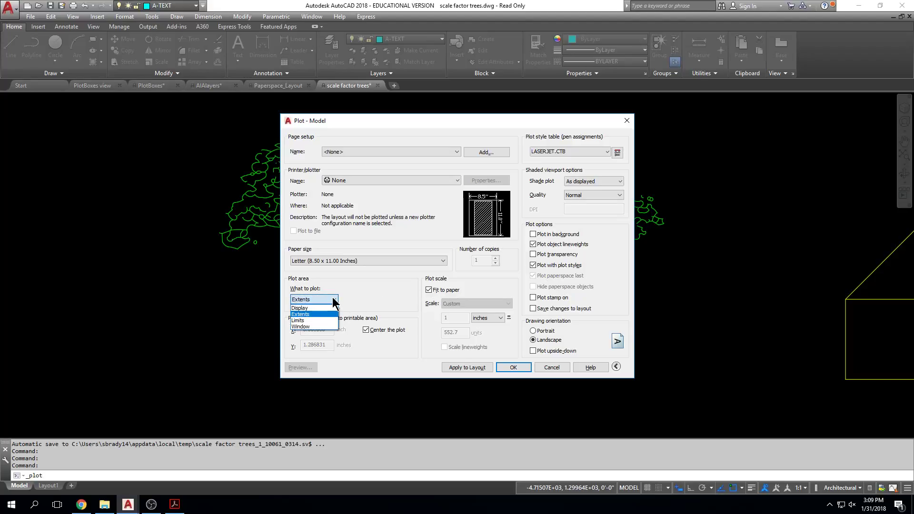
left_click(305, 326)
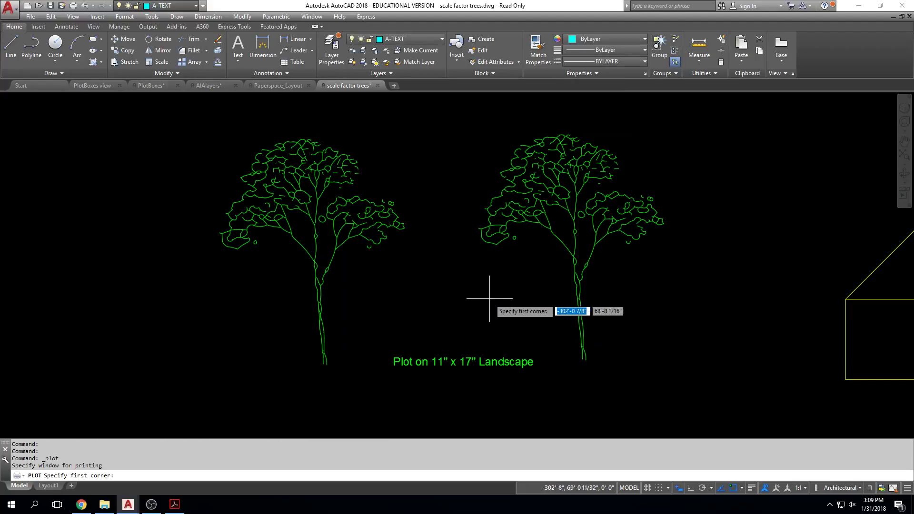
scroll(485, 293, "down", 2)
left_click(295, 176)
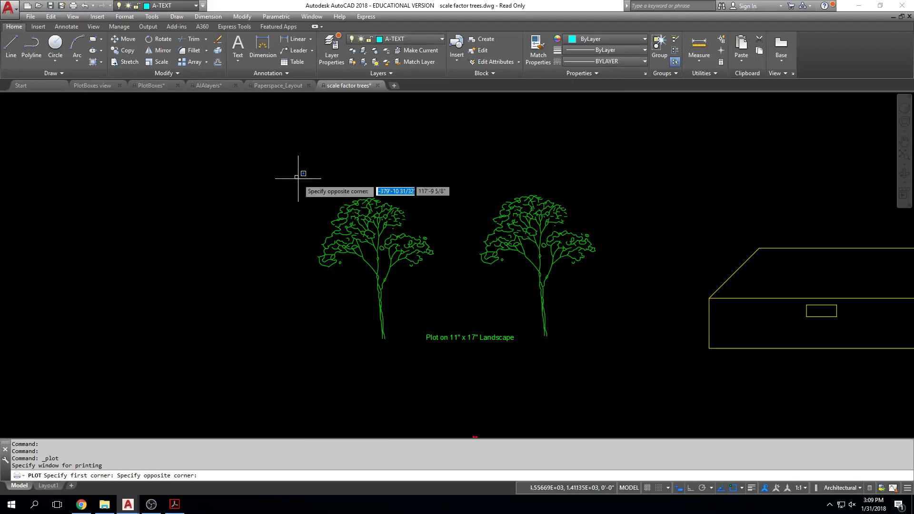
left_click(627, 364)
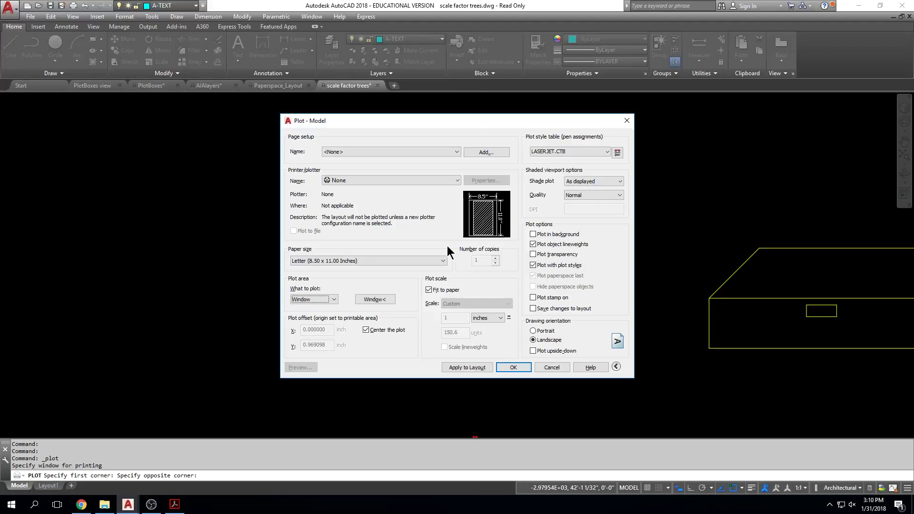
Turn off Fit to paper and try plot scales of 1/8" = 1'-0", 1/4" = 1'-0" and 1/128" = 1'-0".
left_click(430, 291)
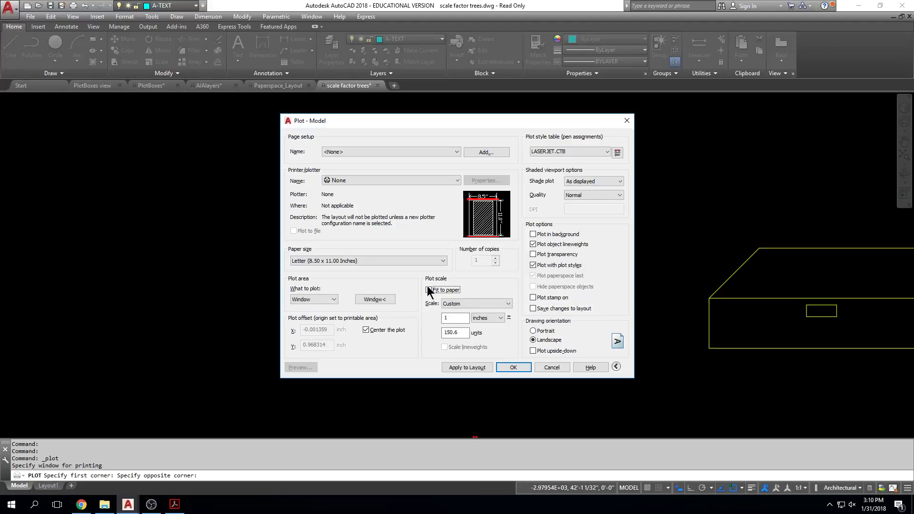
left_click(507, 303)
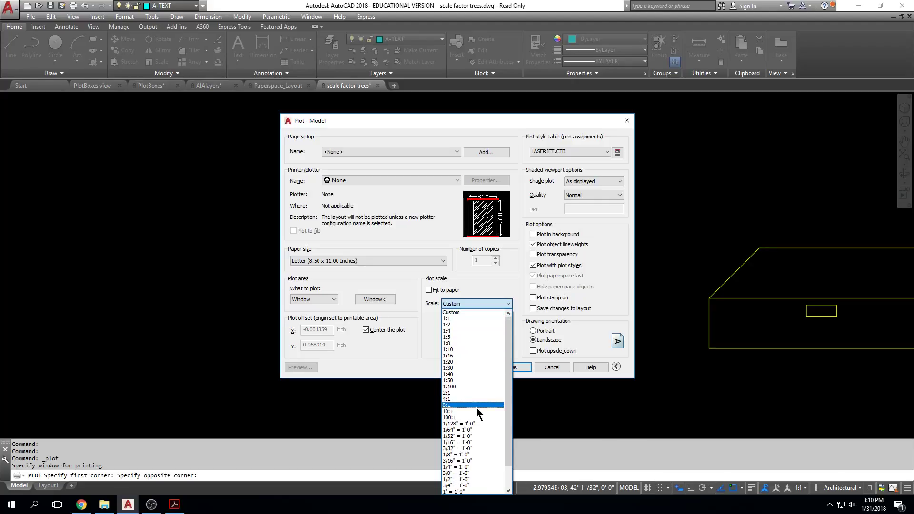
left_click(467, 455)
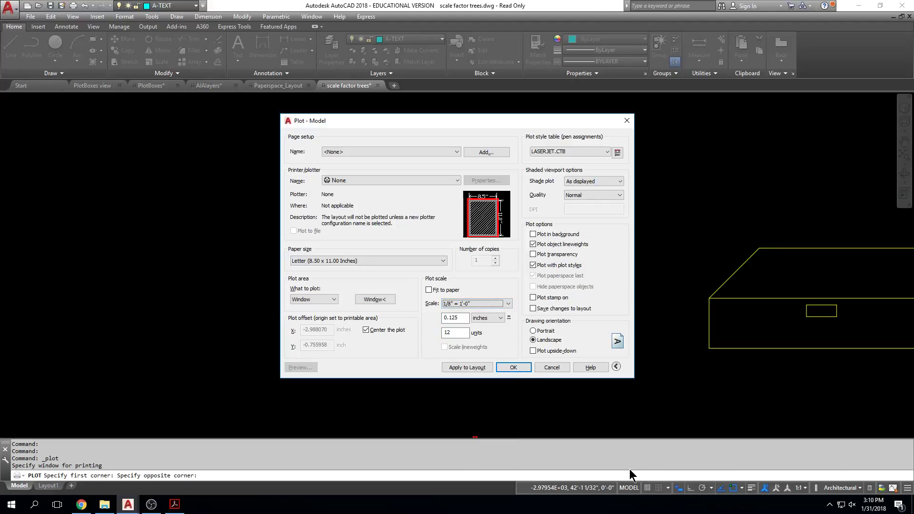
left_click(506, 306)
left_click(455, 442)
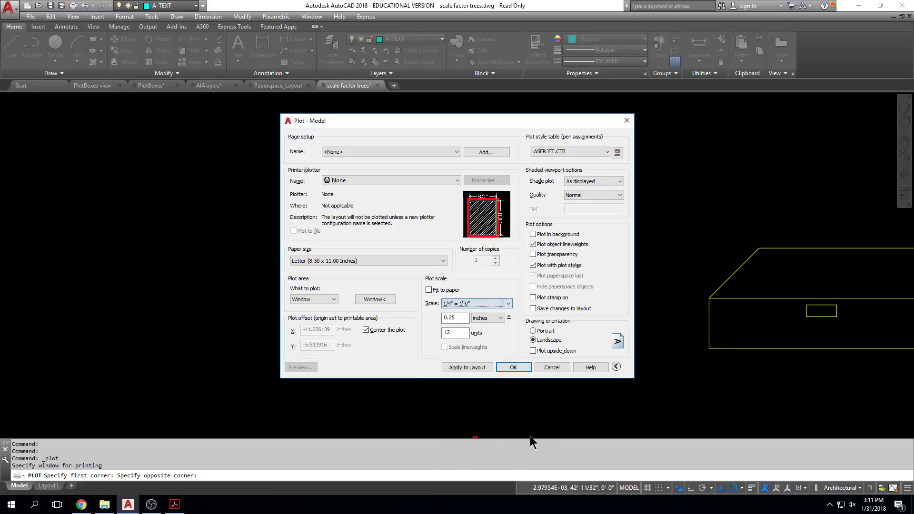
left_click(507, 306)
left_click(473, 399)
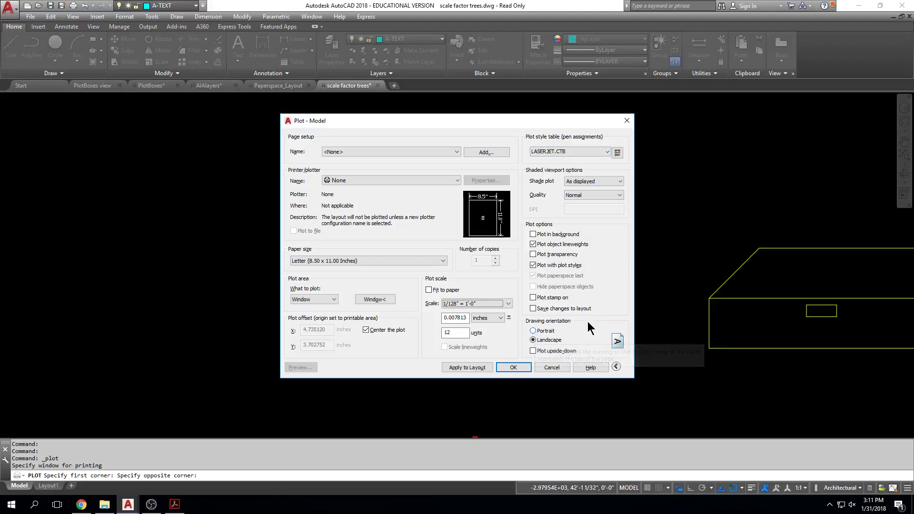
Review the available plot style tables with LASERJET.CTB as the choice, and cancel the plot.
left_click_drag(496, 120, 831, 144)
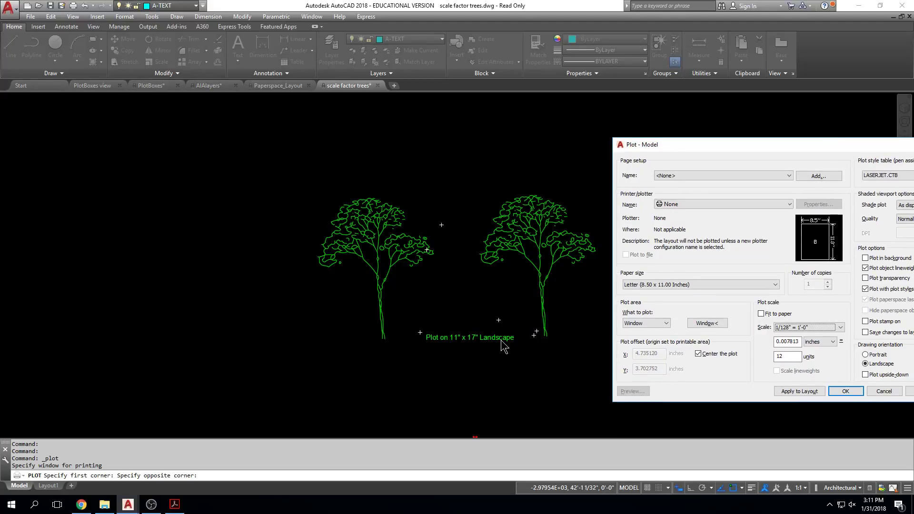
left_click_drag(672, 149, 316, 137)
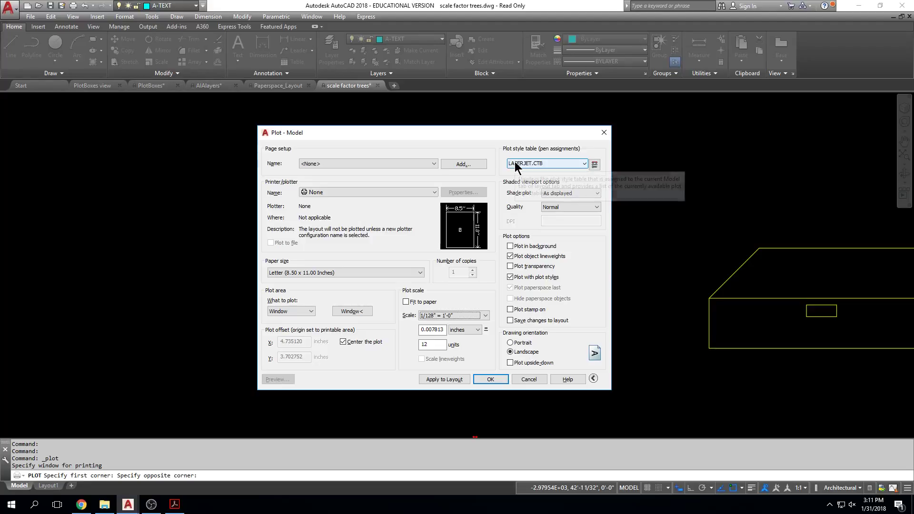
left_click(587, 162)
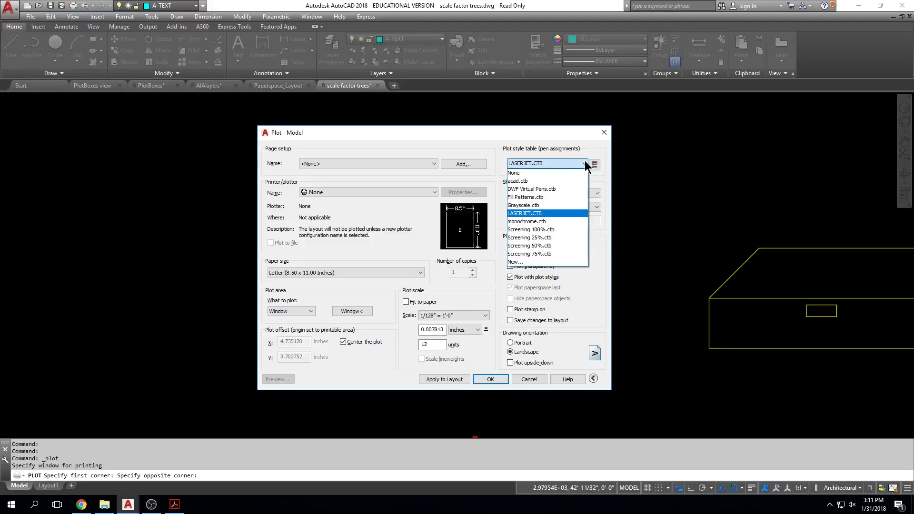
left_click(567, 212)
left_click(456, 282)
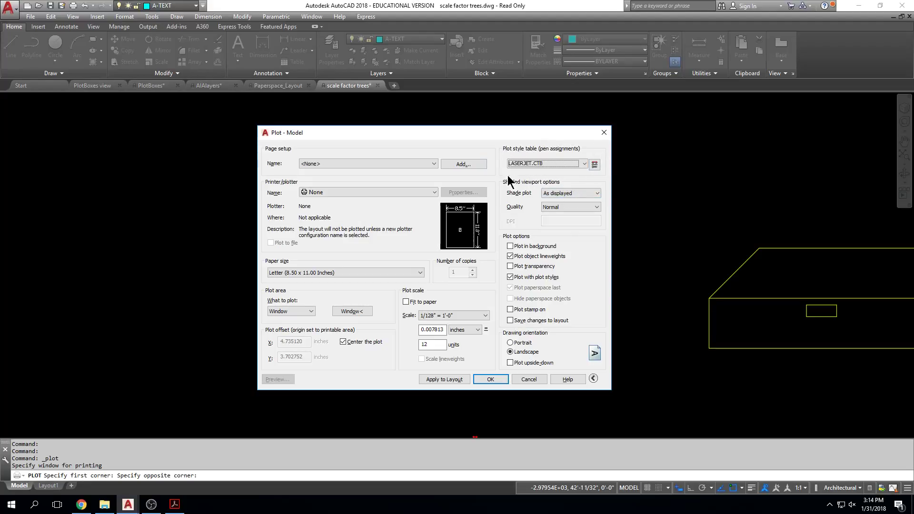
left_click(529, 379)
mouse_move(637, 241)
middle_mouse_down()
mouse_move(512, 215)
mouse_move(435, 179)
mouse_move(286, 169)
middle_mouse_up()
scroll(510, 205, "down", 1)
scroll(429, 176, "down", 3)
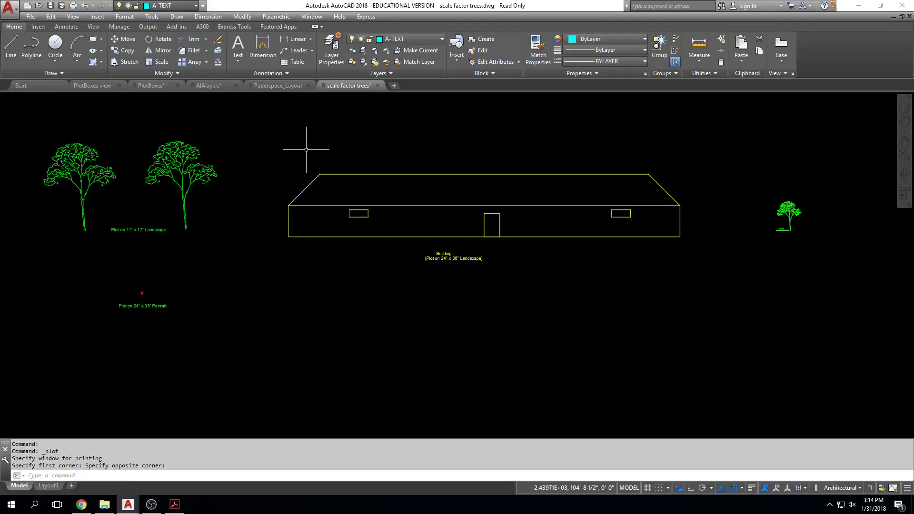
middle_click_drag(332, 180, 340, 182)
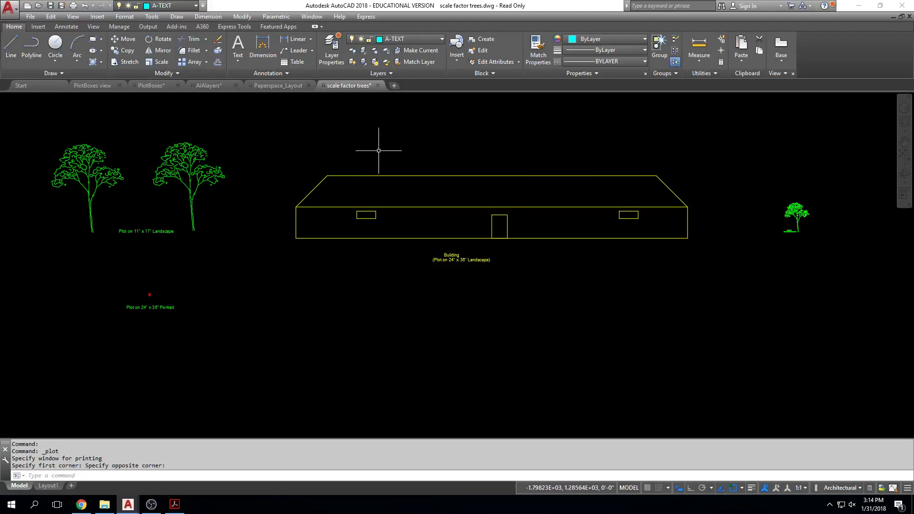
middle_click_drag(274, 187, 276, 200)
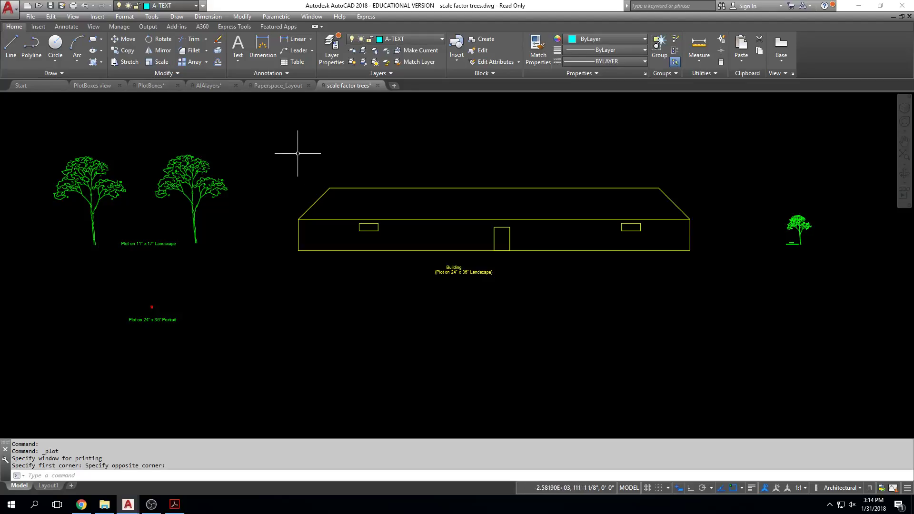
middle_click_drag(284, 189, 285, 204)
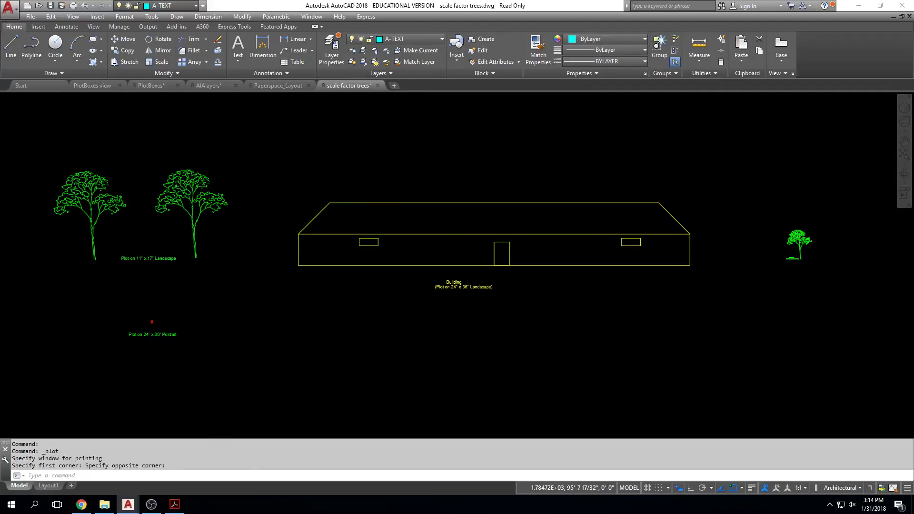
Switch to File Explorer and copy LASERJET.CTB from the CAD_Common$ (S:) network drive.
left_click_drag(913, 41, 361, 26)
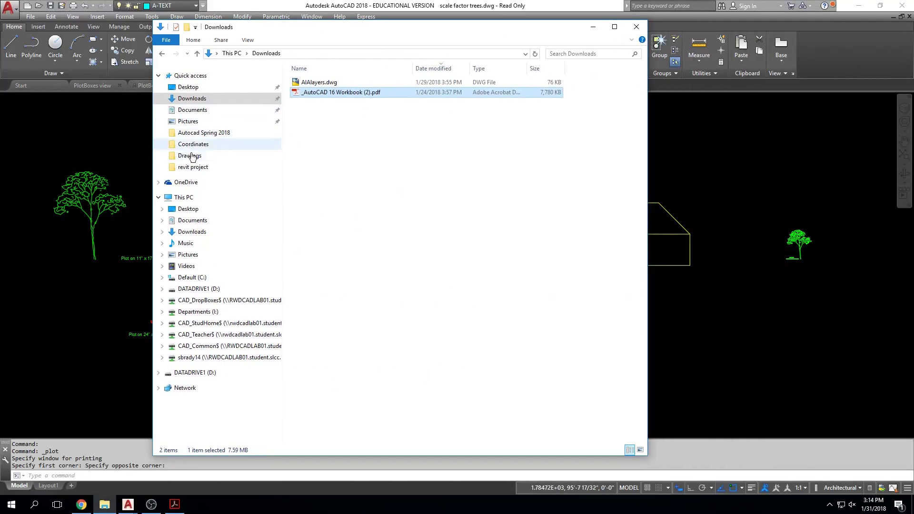
left_click(184, 198)
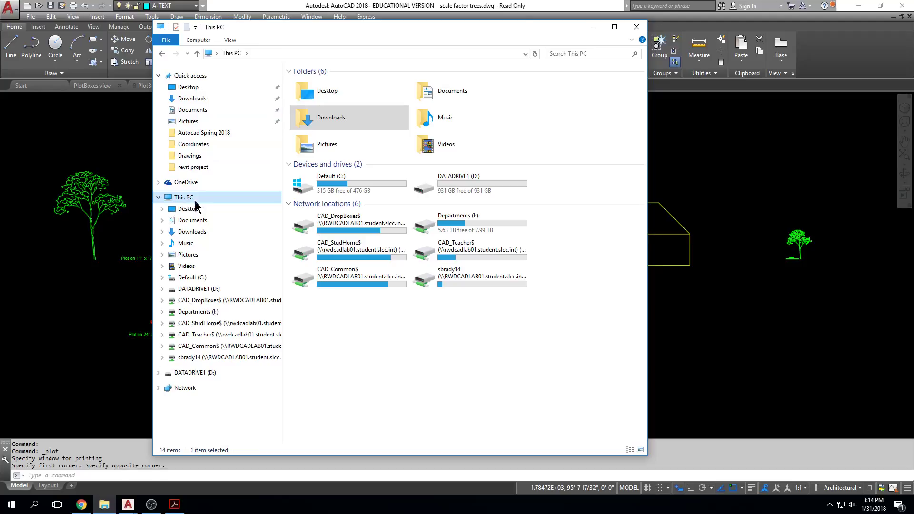
double_click(364, 279)
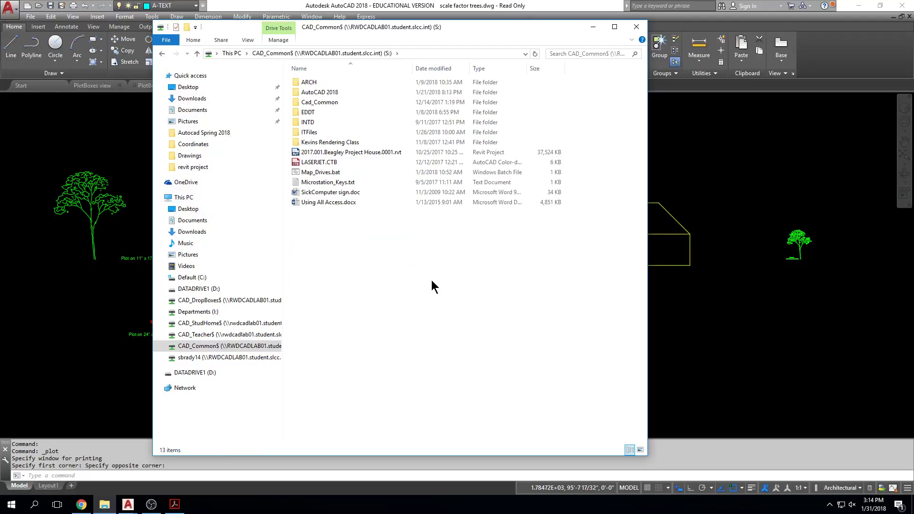
left_click(325, 162)
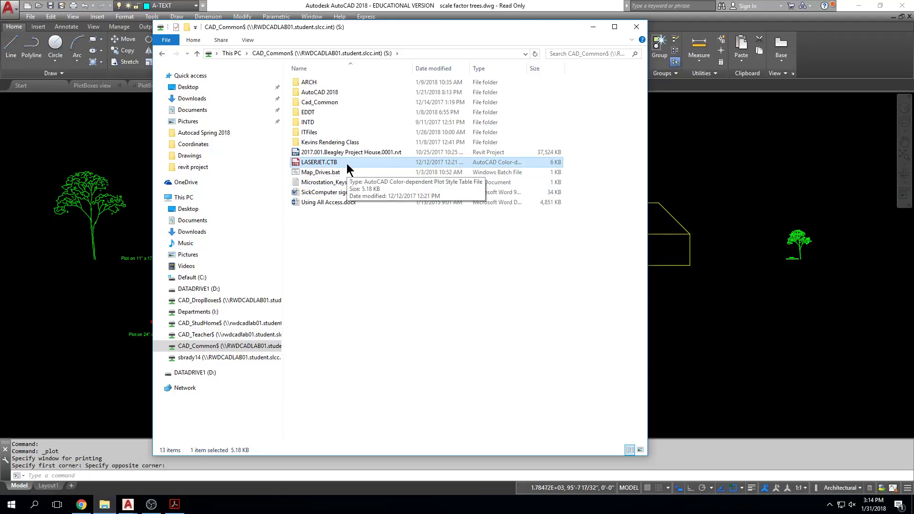
right_click(322, 168)
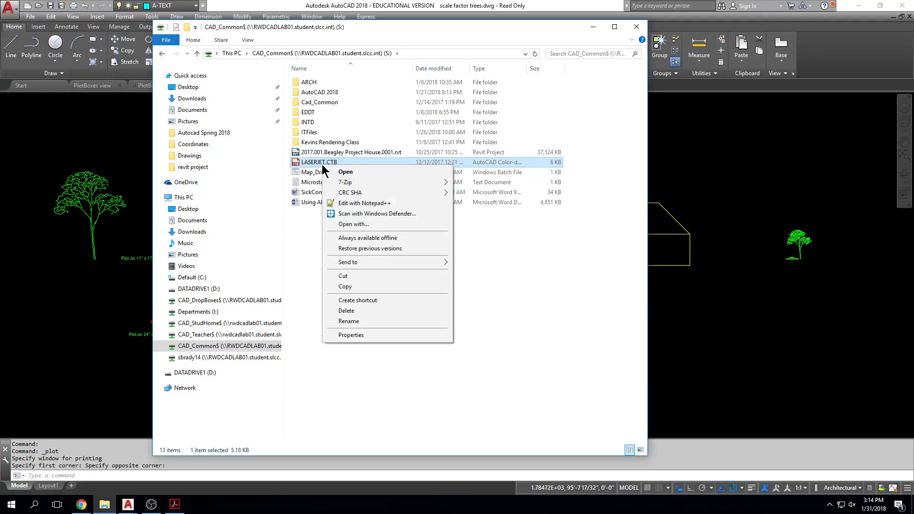
left_click(350, 287)
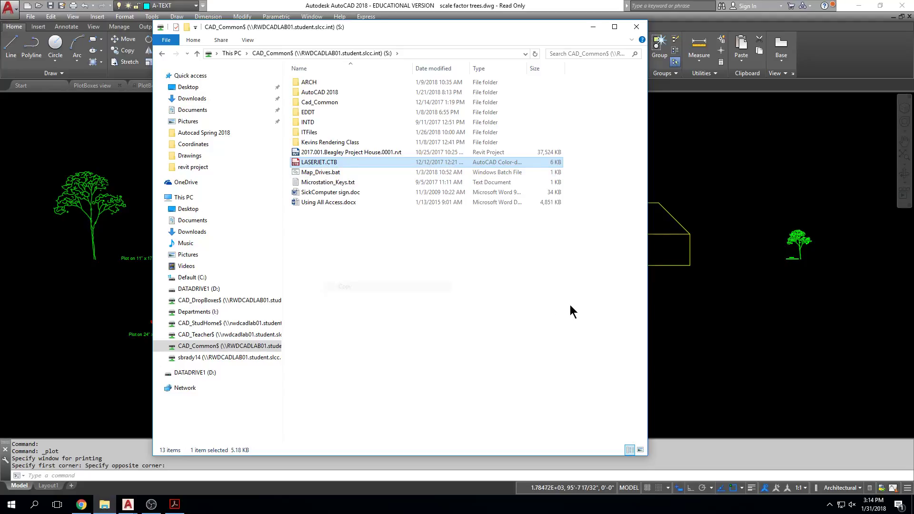
Inspect the S: drive's LASERJET.CTB in the Plot Style Table Editor without saving, and return to the AutoCAD drawing.
double_click(322, 162)
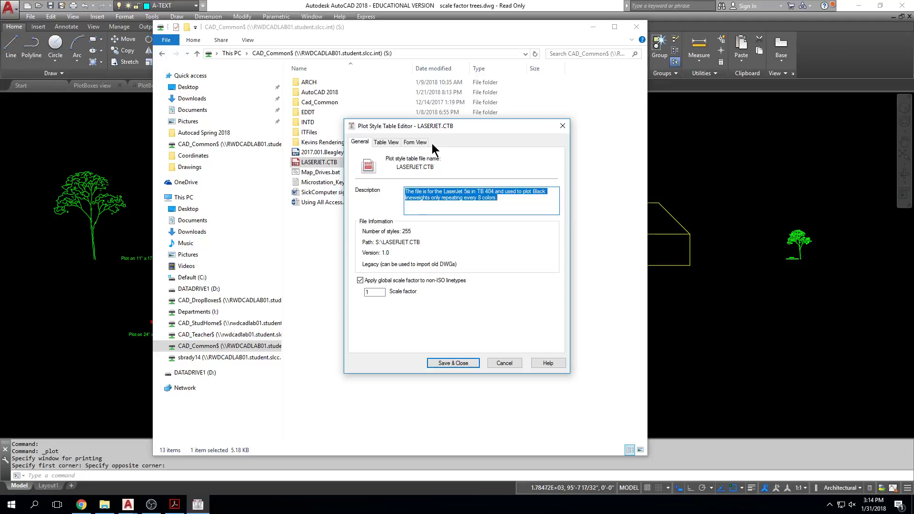
left_click(501, 365)
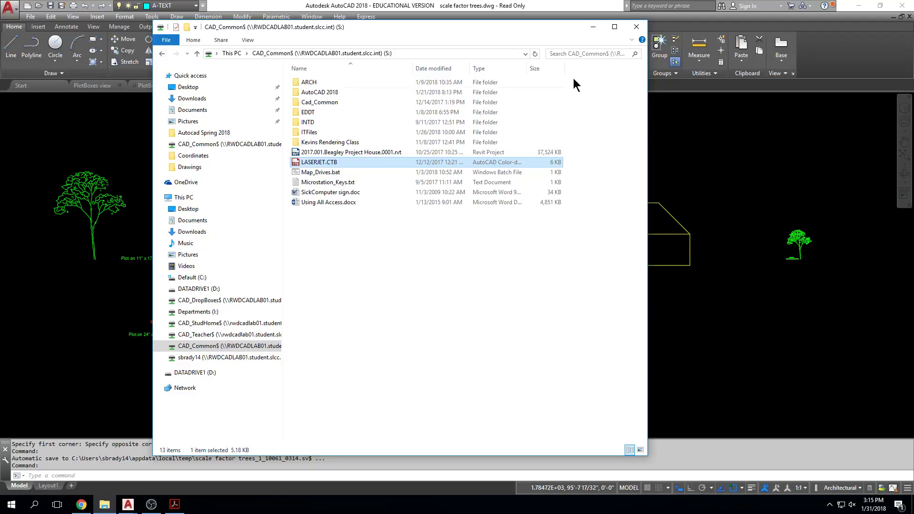
left_click(593, 30)
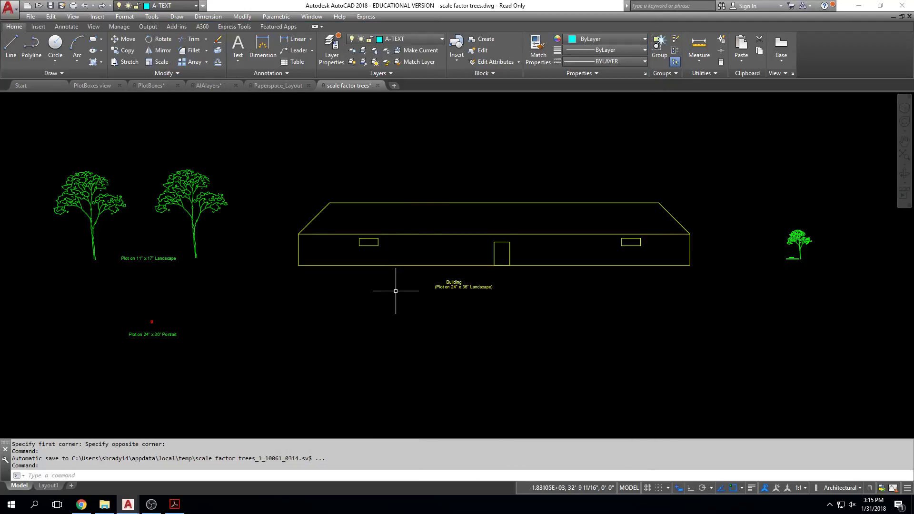
left_click(286, 149)
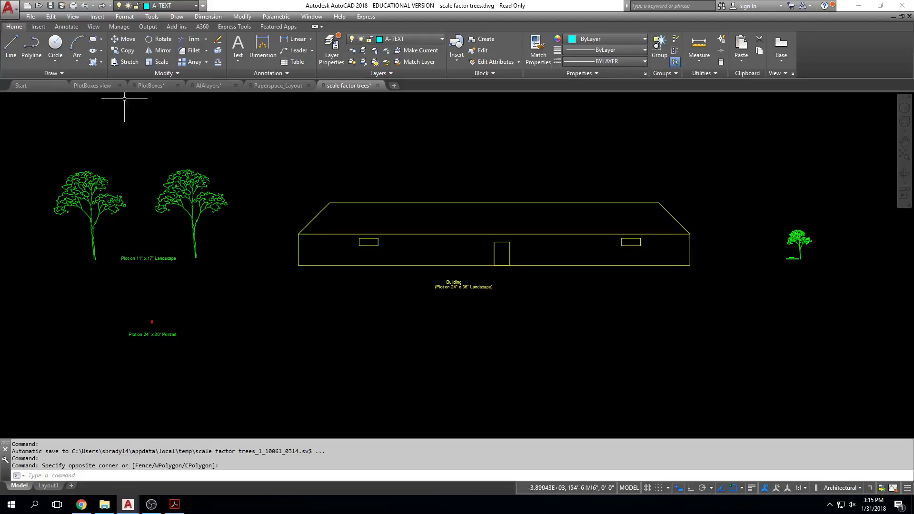
Open the Plot Style Manager folder and delete its existing LASERJET.CTB file.
left_click(32, 17)
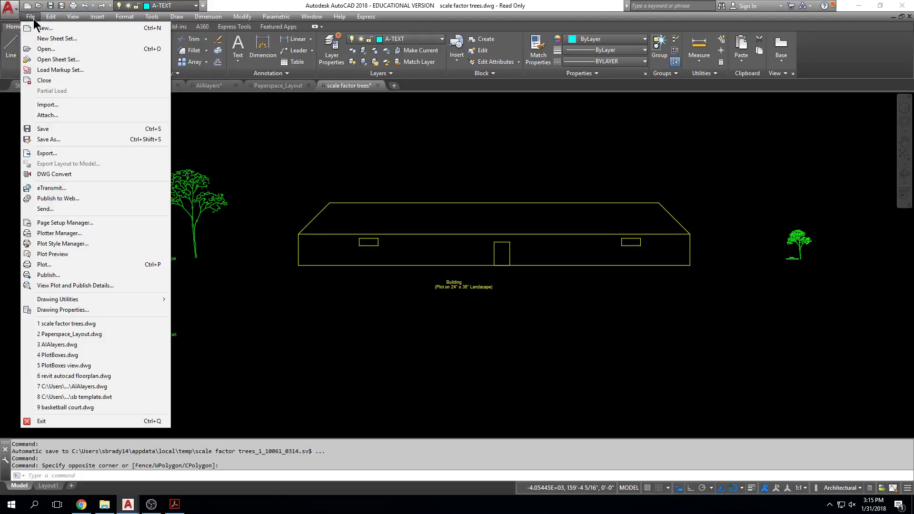
left_click(96, 243)
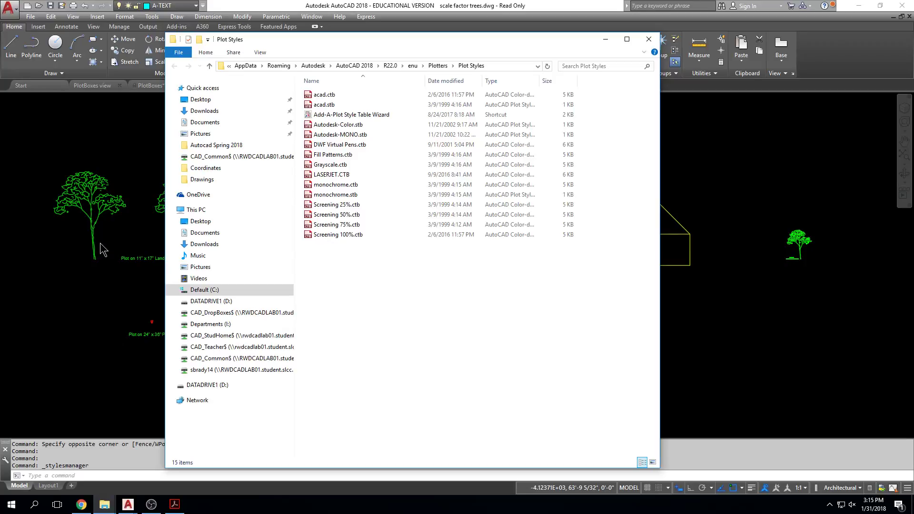
left_click_drag(390, 41, 440, 29)
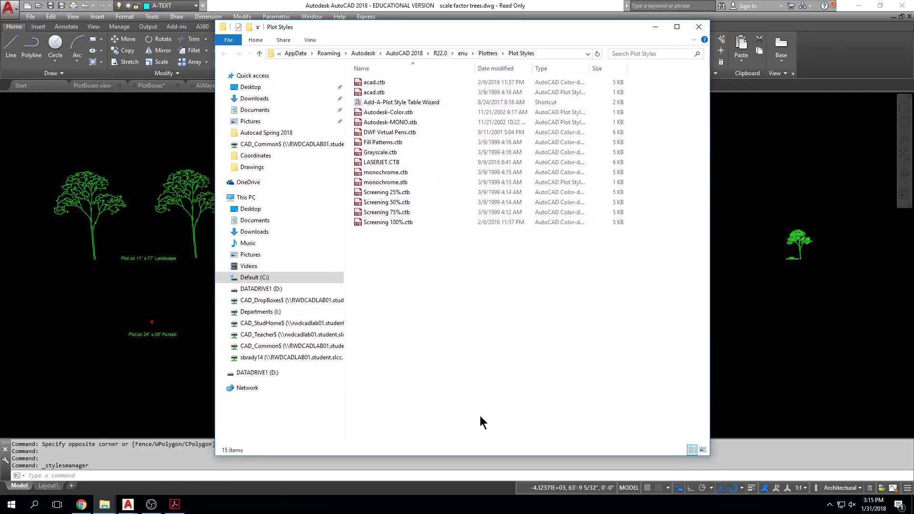
left_click(384, 163)
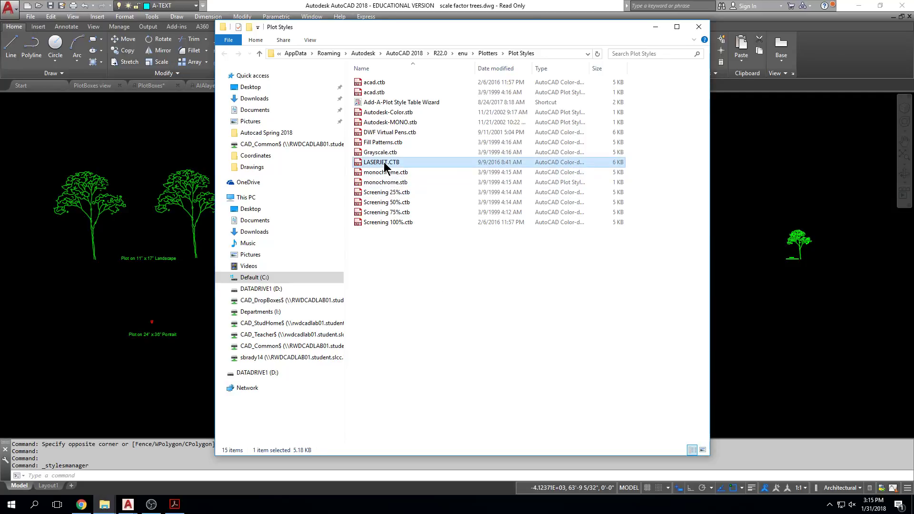
key("Delete")
key("Return")
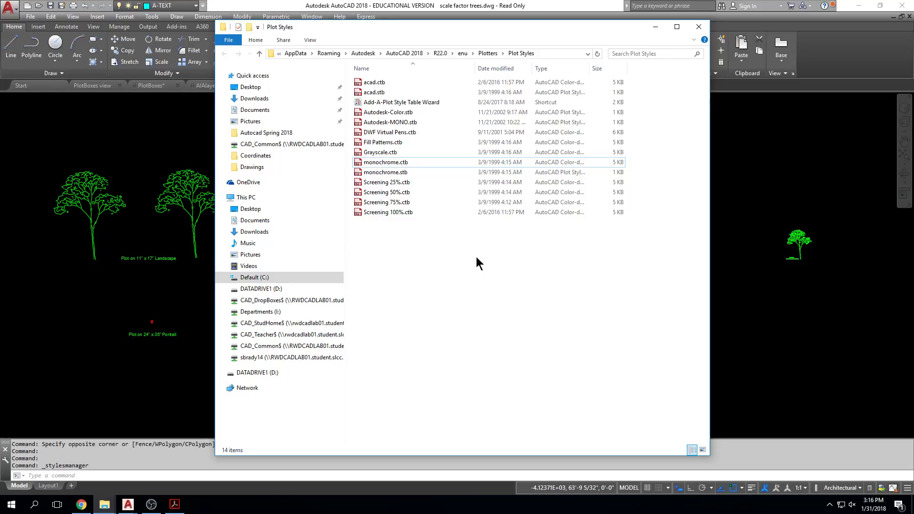
Paste the copied LASERJET.CTB into the Plot Styles folder and close the folder.
right_click(426, 236)
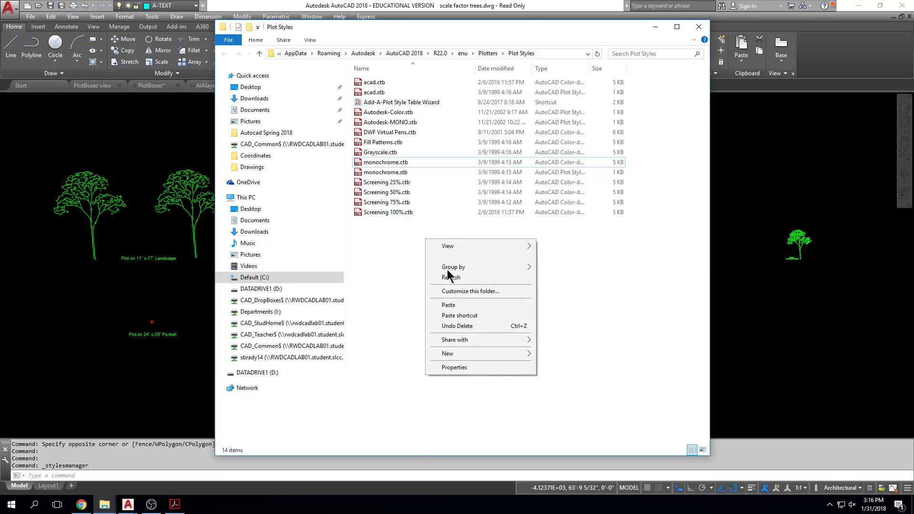
left_click(462, 304)
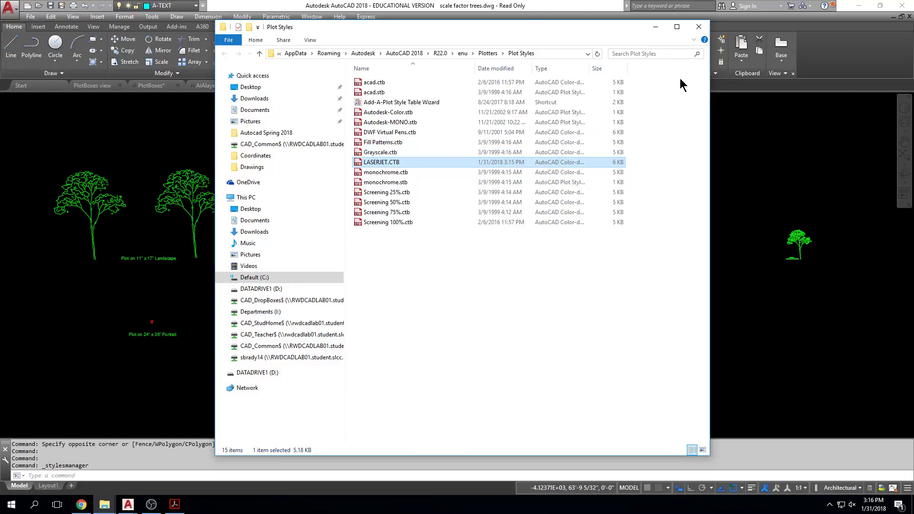
left_click(698, 26)
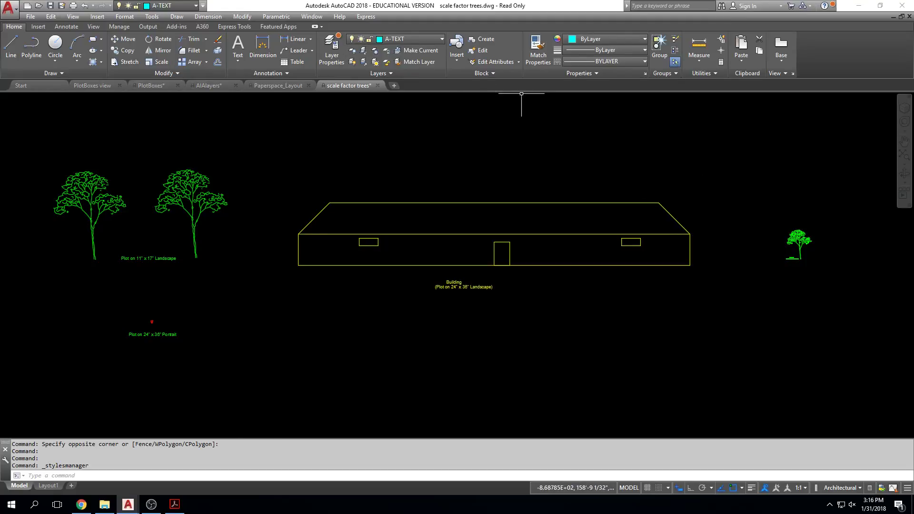
Switch to File Explorer, copy LASERJET.CTB again from the CAD_Common$ (S:) network drive under This PC, and close the window.
left_click(105, 506)
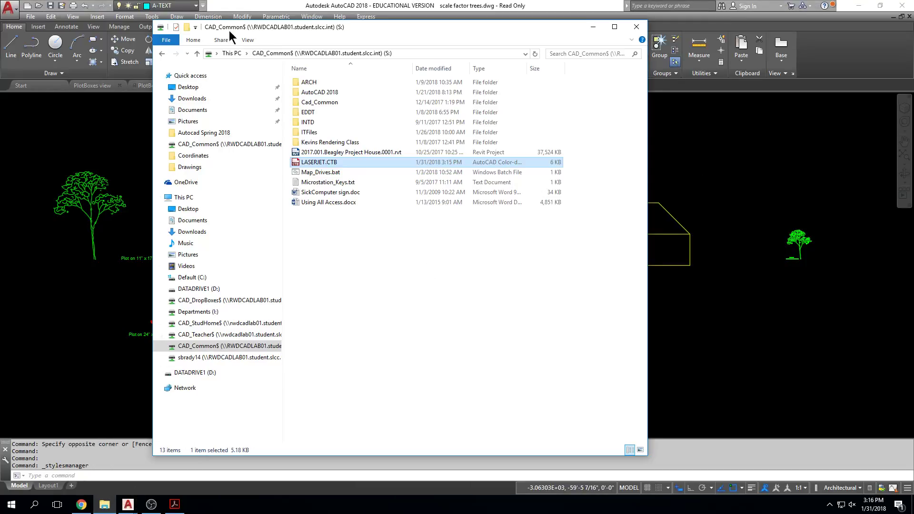
left_click(196, 201)
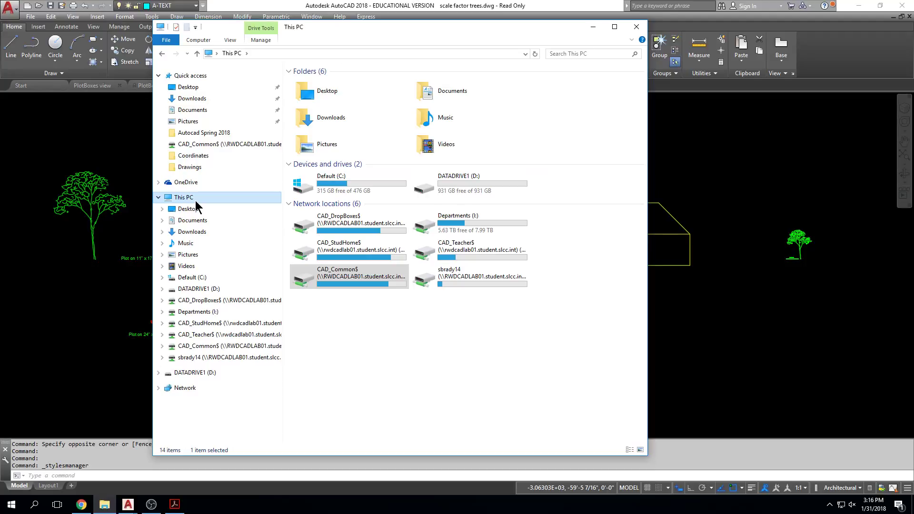
left_click(369, 280)
double_click(368, 281)
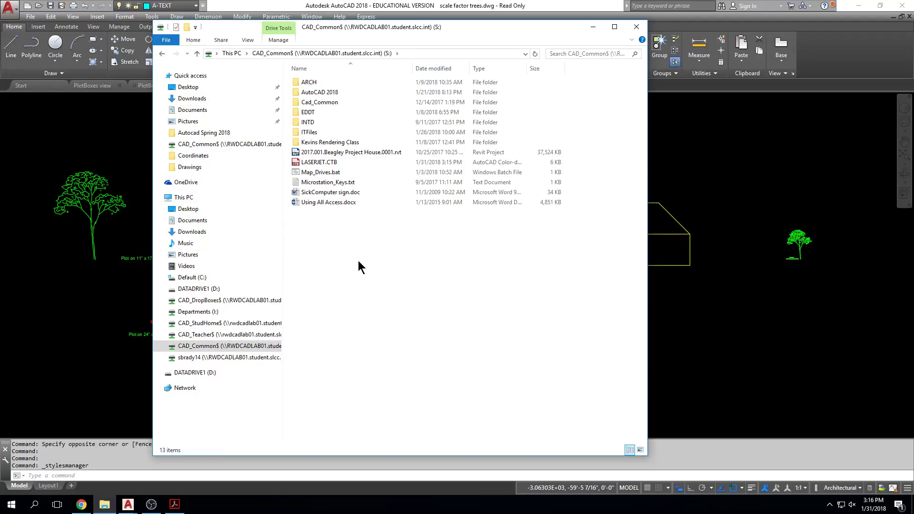
right_click(336, 170)
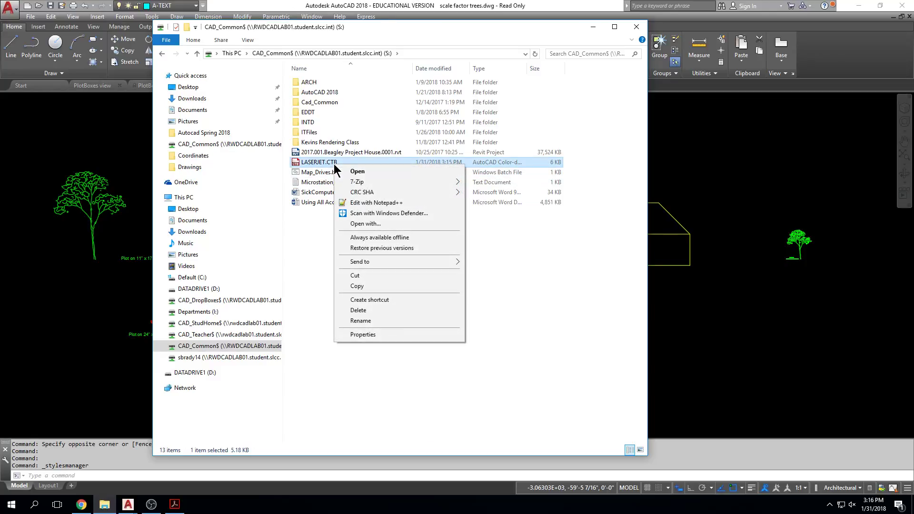
left_click(378, 286)
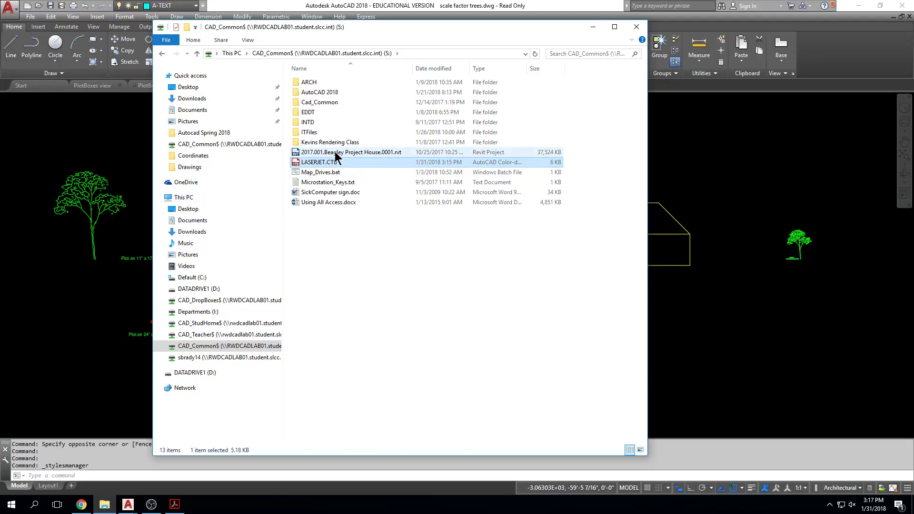
left_click(637, 27)
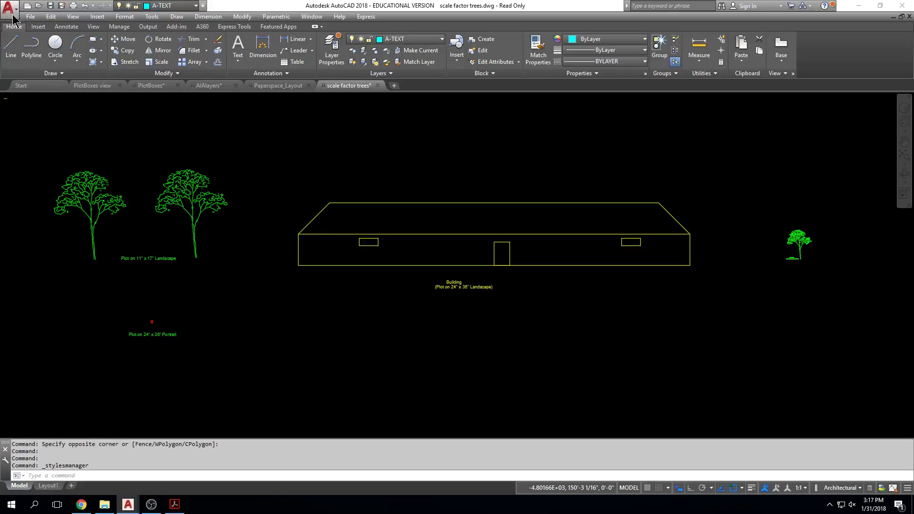
Open the Plot Style Manager folder, paste LASERJET.CTB over the existing file, and close the folder.
left_click(202, 5)
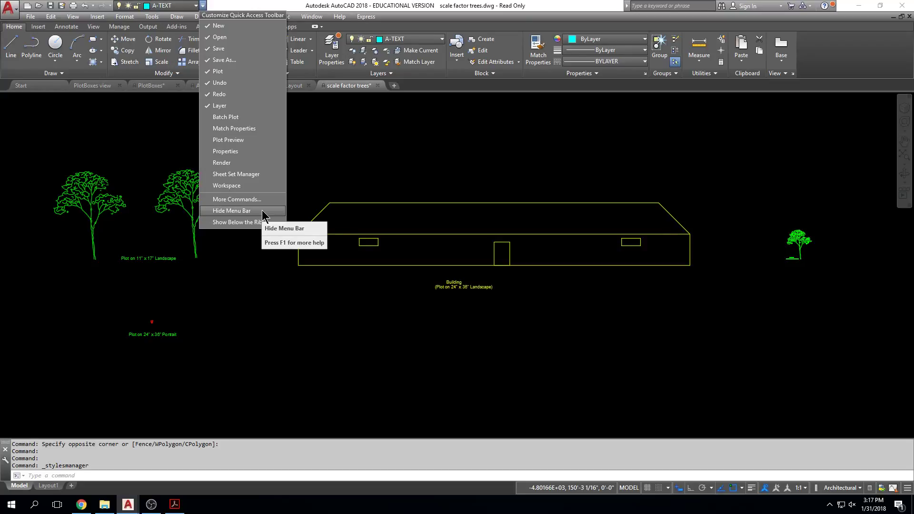
left_click(332, 421)
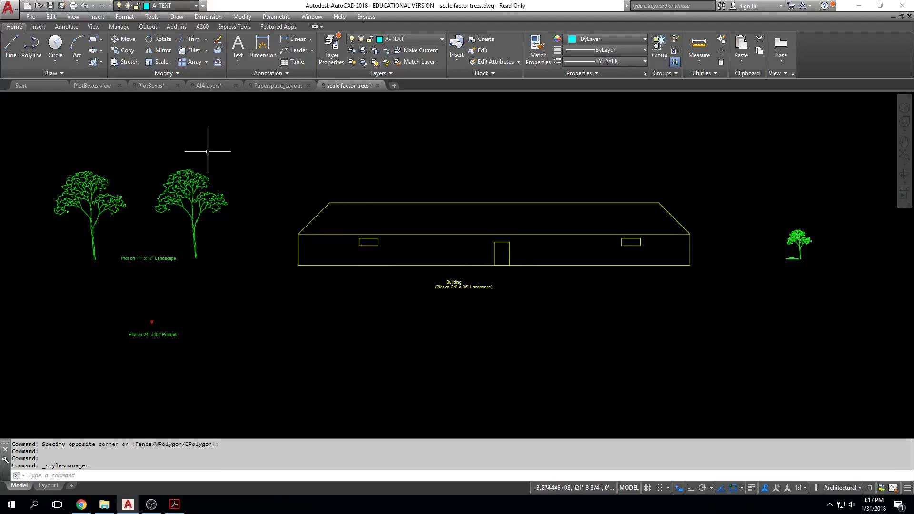
left_click(27, 17)
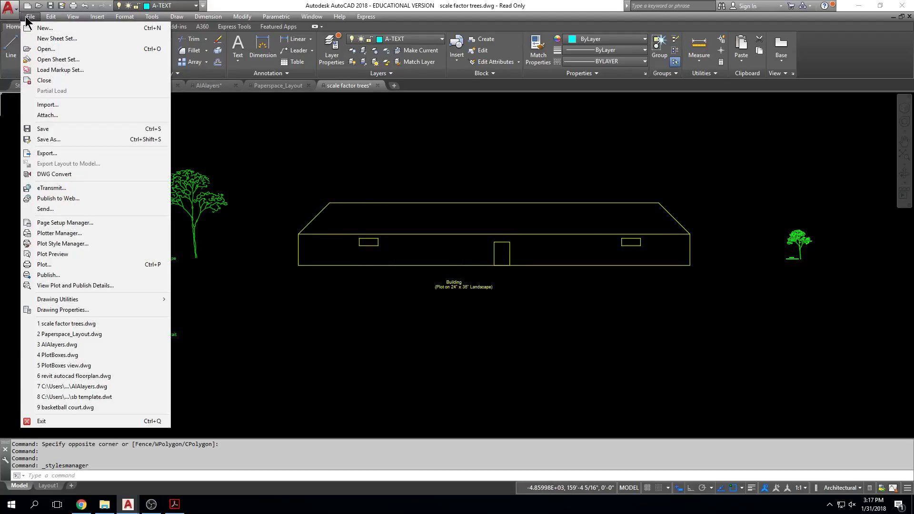
left_click(108, 244)
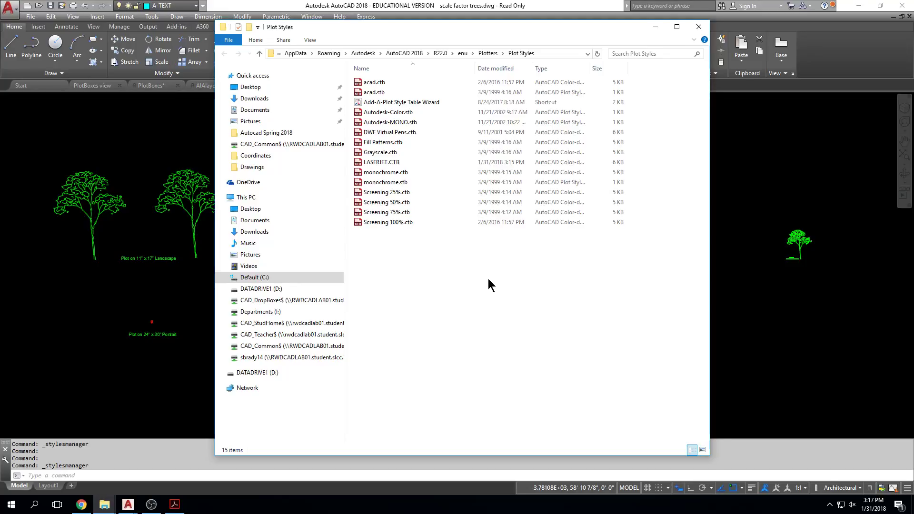
right_click(475, 258)
left_click(489, 326)
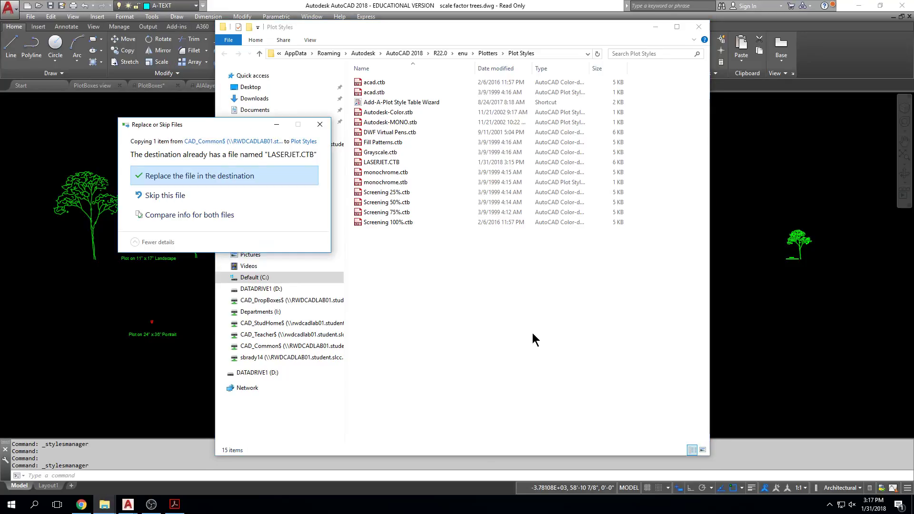
left_click(286, 176)
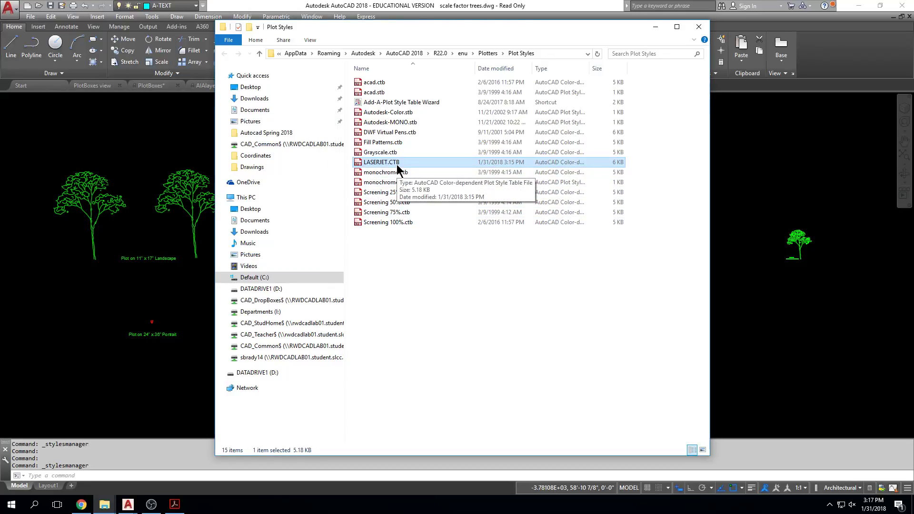
left_click(698, 27)
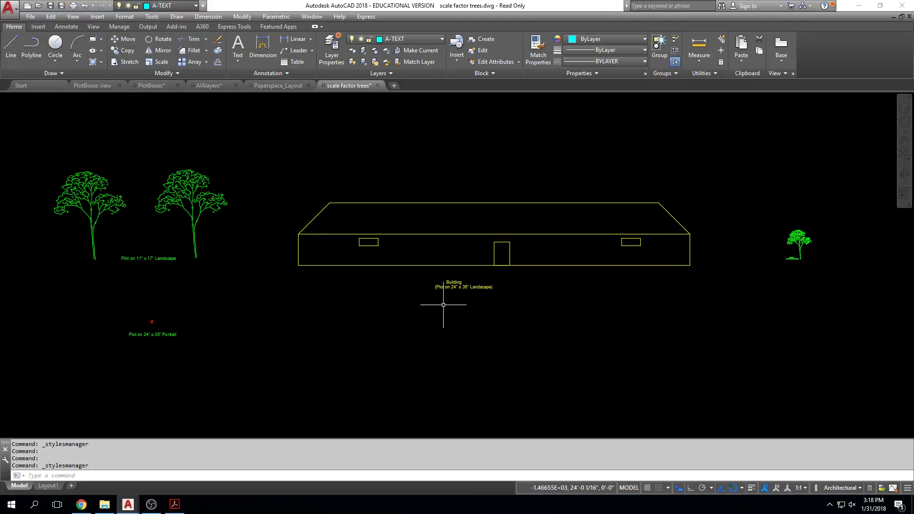
Examine the available plot style tables in the Plot settings and leave without plotting.
key("ctrl+p")
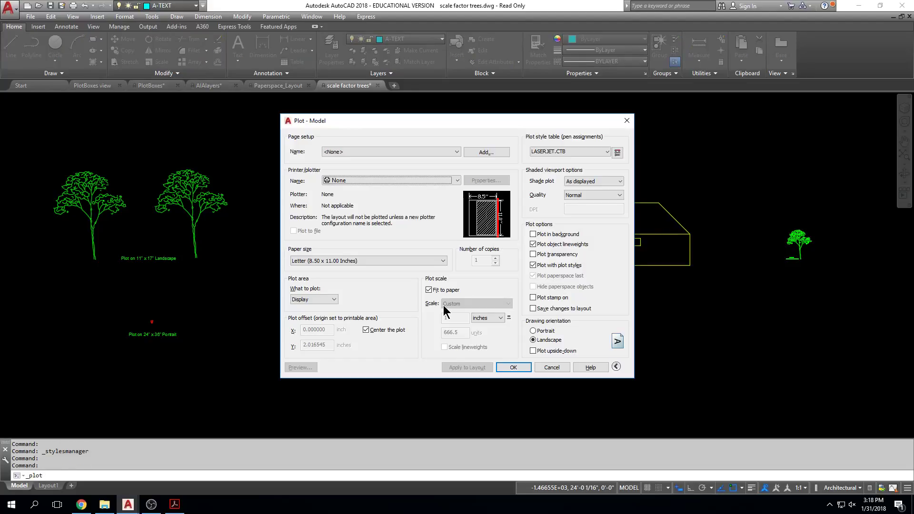
left_click(607, 152)
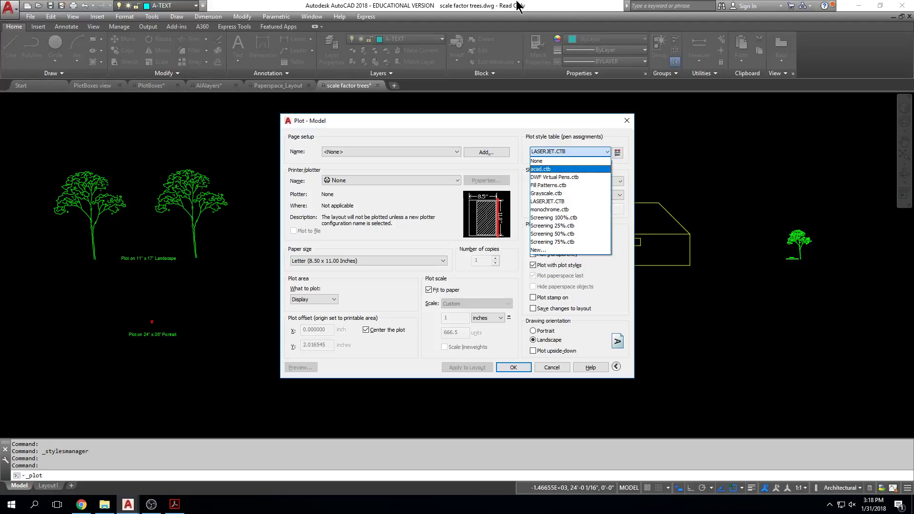
key("Escape")
key("Escape")
key("Escape")
Inspect the layer of the building's roof line and the layer colors in the Layer Properties Manager.
scroll(504, 302, "down", 5)
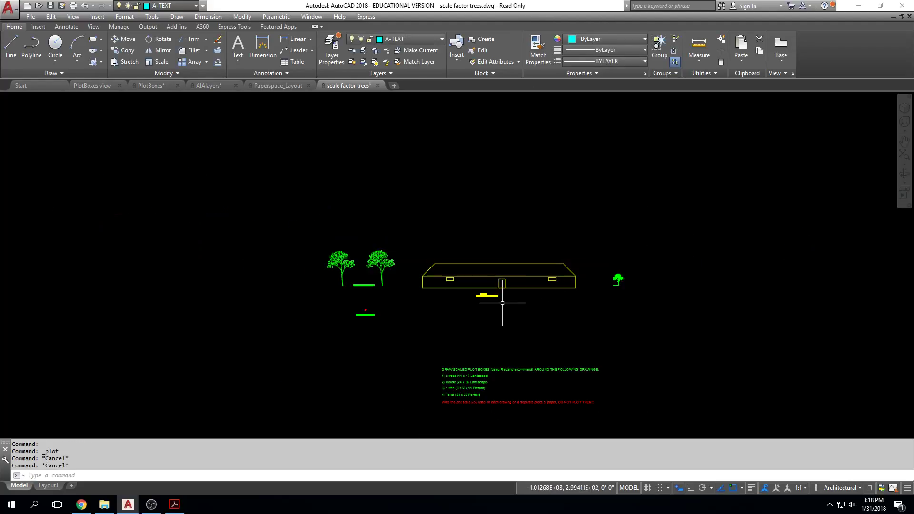
middle_click(429, 304)
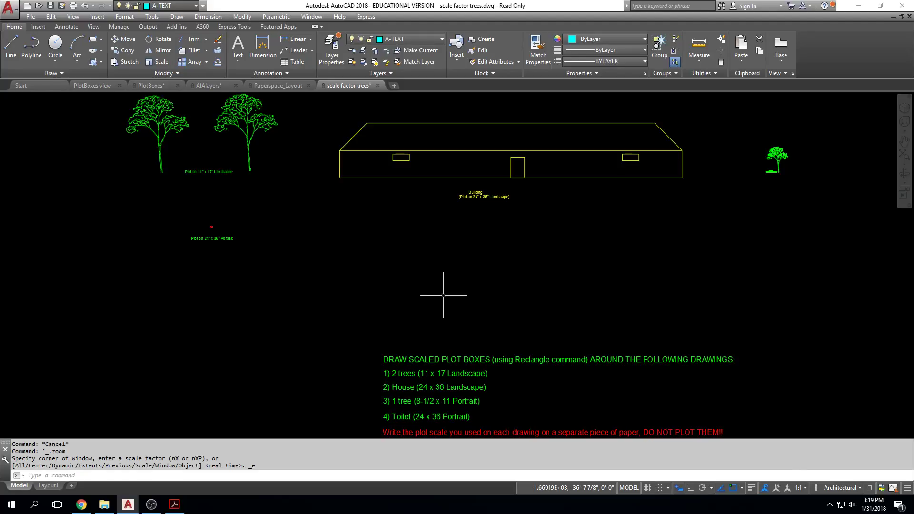
scroll(398, 125, "up", 4)
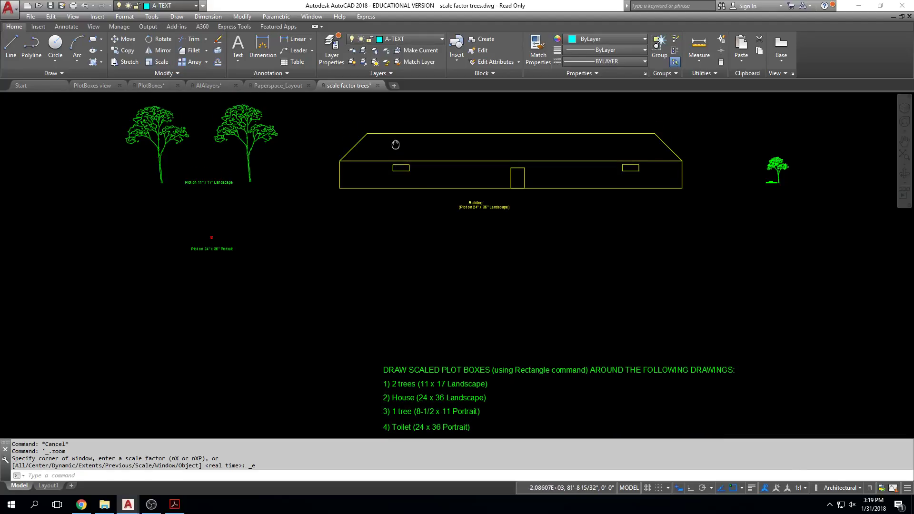
left_click(396, 128)
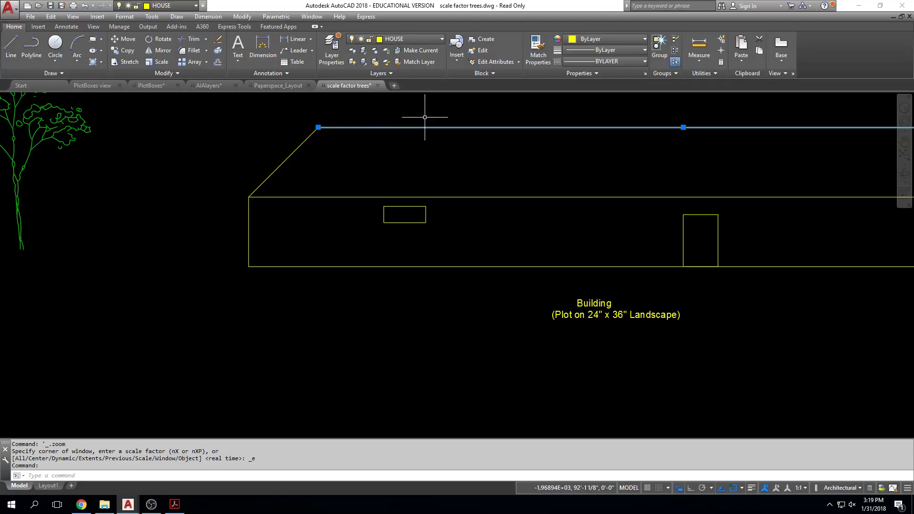
left_click(332, 50)
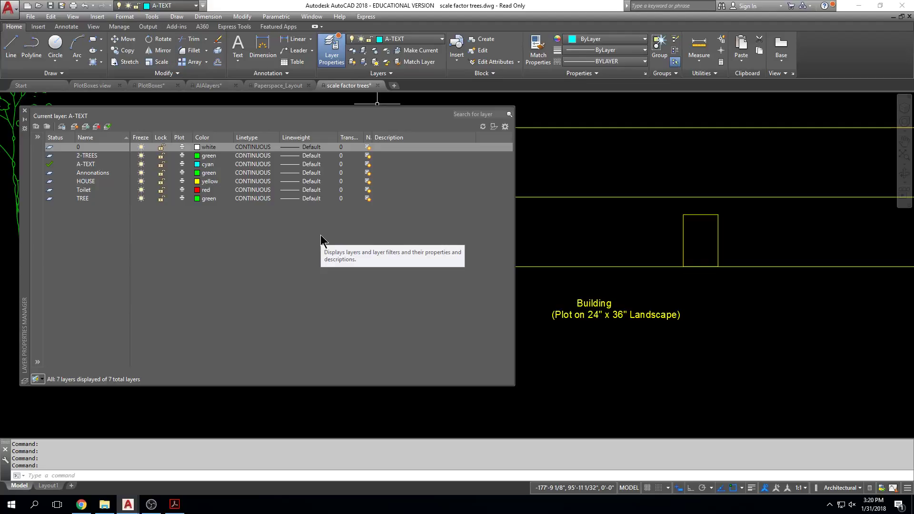
key("Escape")
key("Escape")
key("Escape")
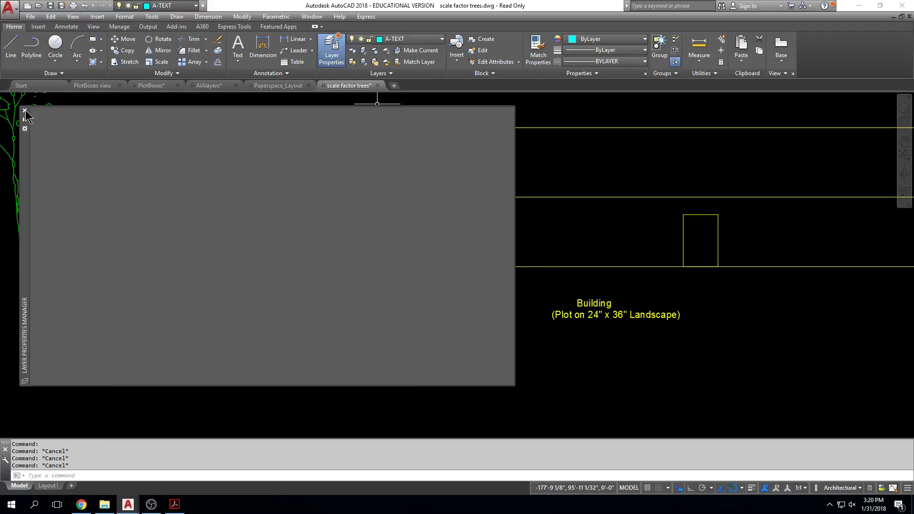
left_click(25, 111)
Start a plot of the two trees, choosing the \\RWDCADLAB01\TB406B_CP6015 plotter and the 11×17 paper size.
scroll(490, 222, "down", 5)
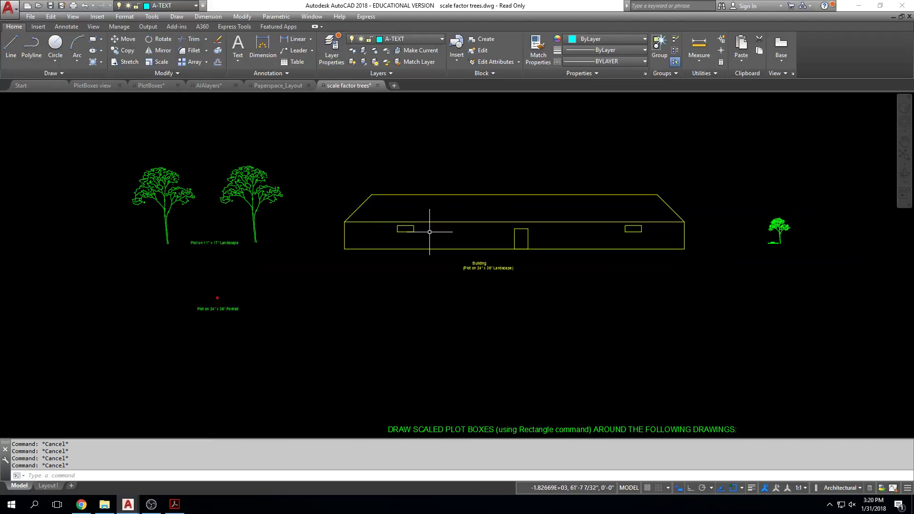
middle_click_drag(429, 229, 425, 184)
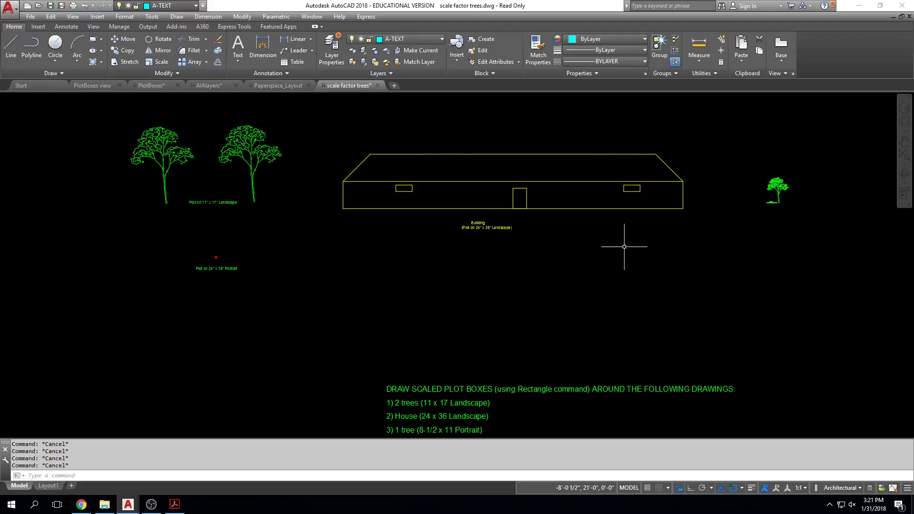
middle_click_drag(648, 251, 592, 259)
middle_click_drag(189, 257, 260, 278)
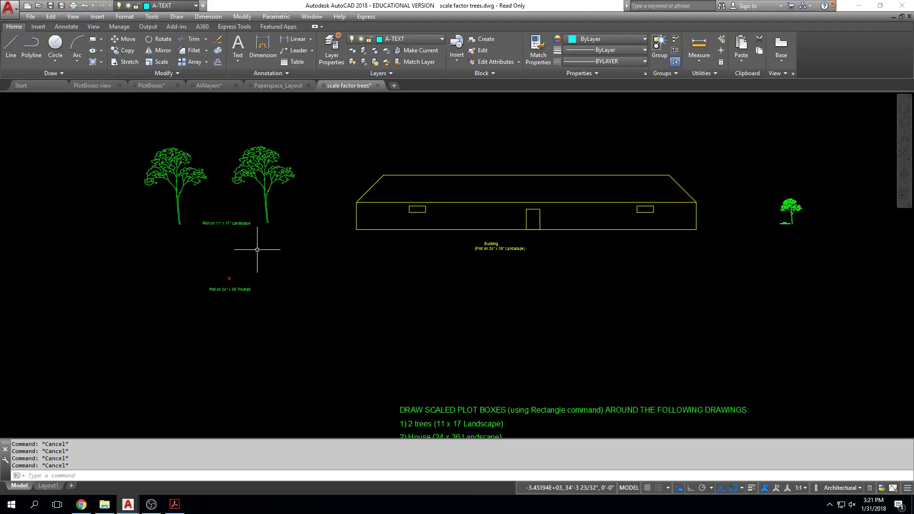
middle_click_drag(257, 250, 275, 271)
scroll(284, 231, "up", 5)
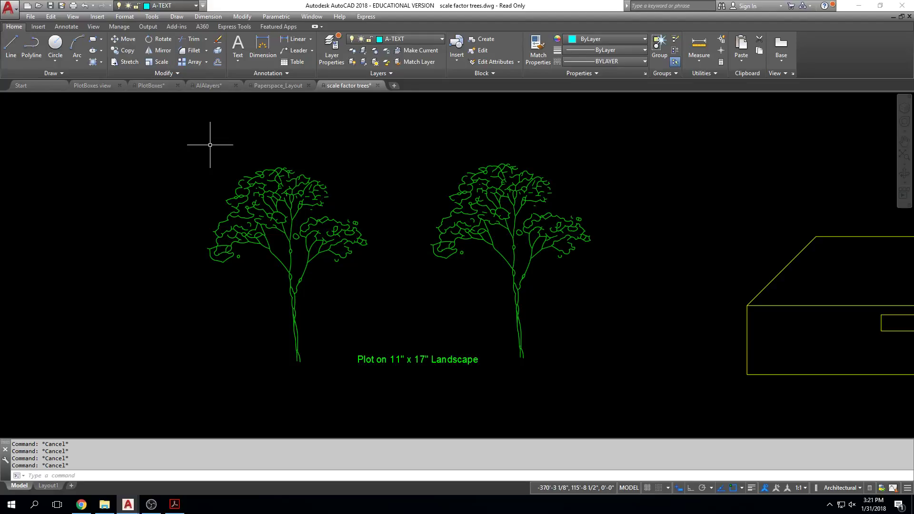
left_click(30, 17)
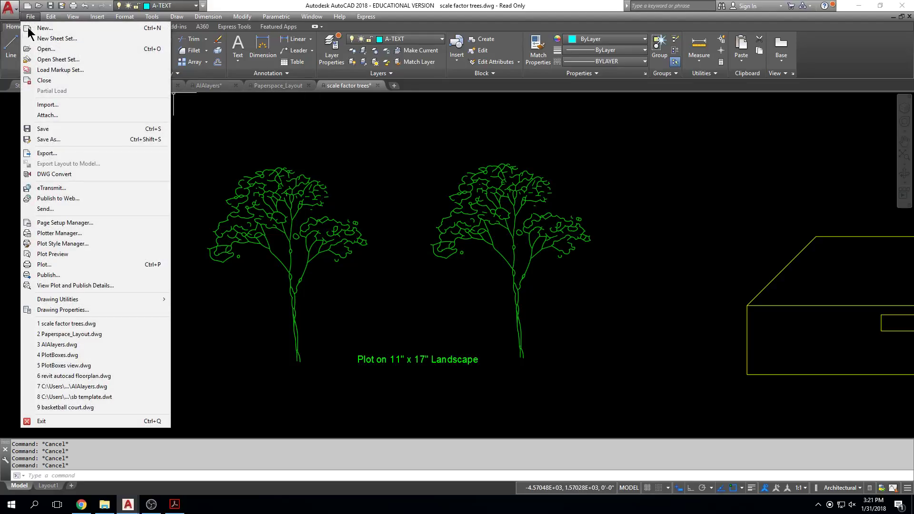
left_click(61, 265)
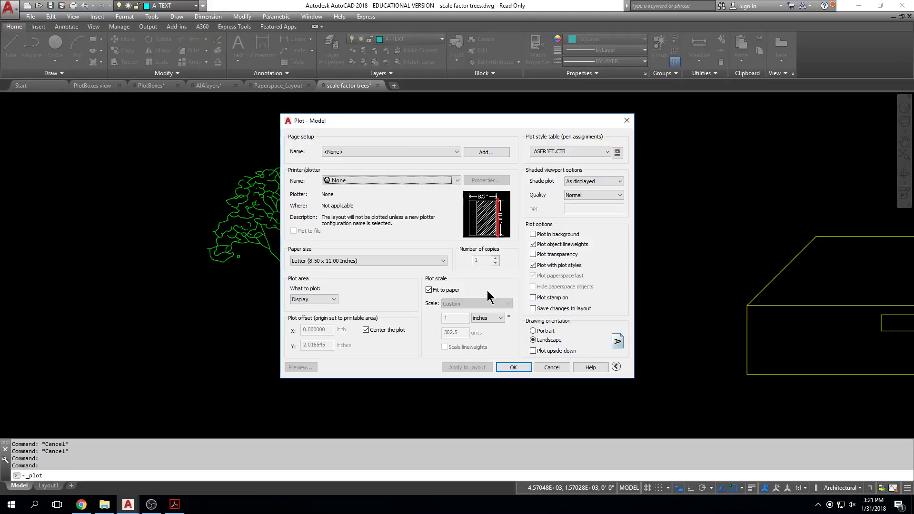
left_click_drag(465, 119, 491, 127)
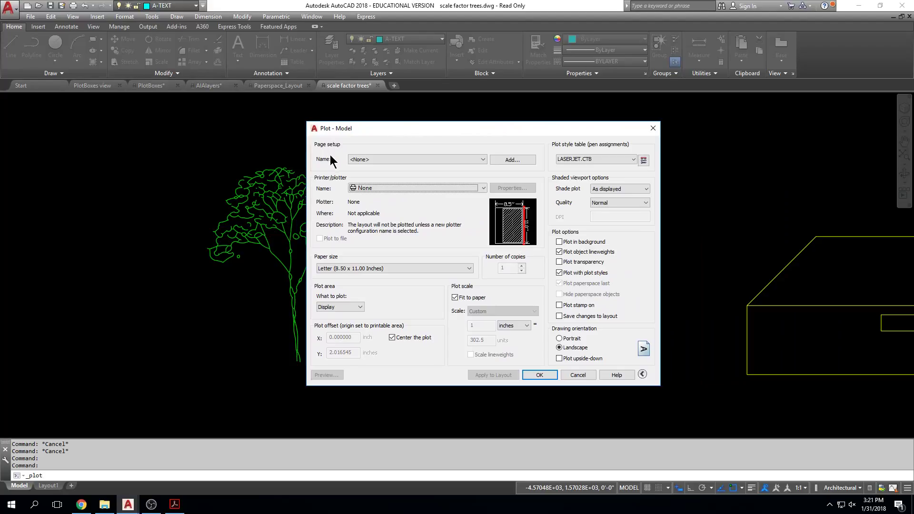
left_click(485, 189)
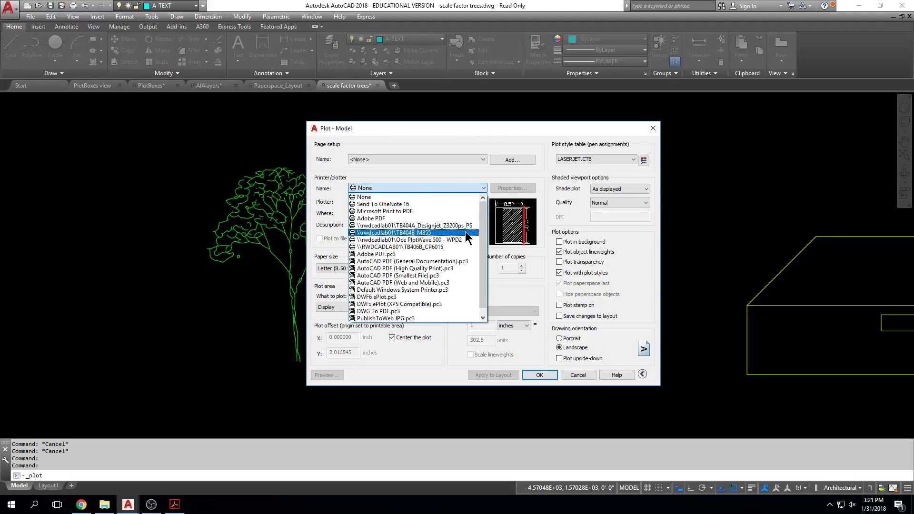
left_click(428, 248)
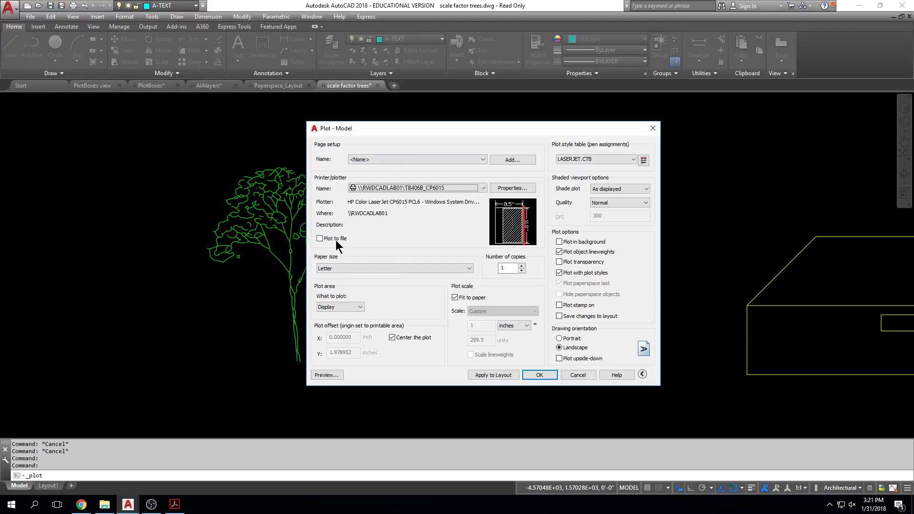
left_click(469, 269)
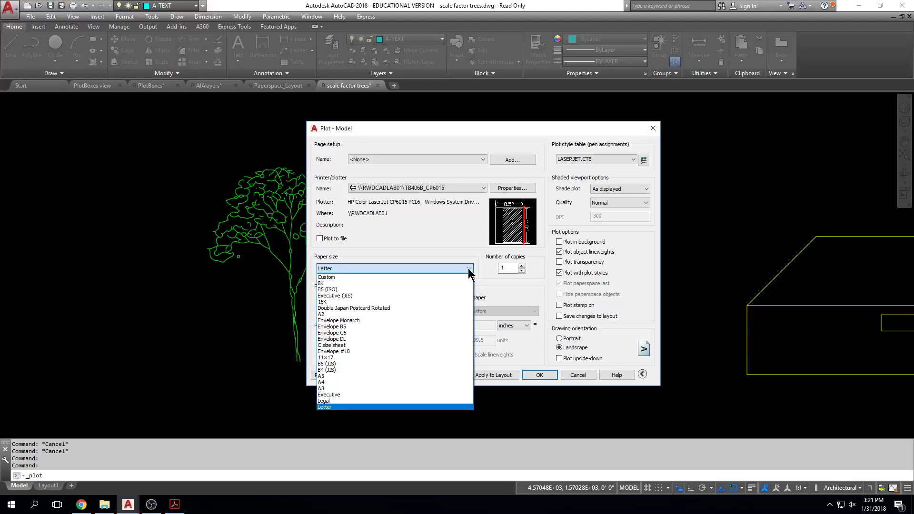
left_click(436, 357)
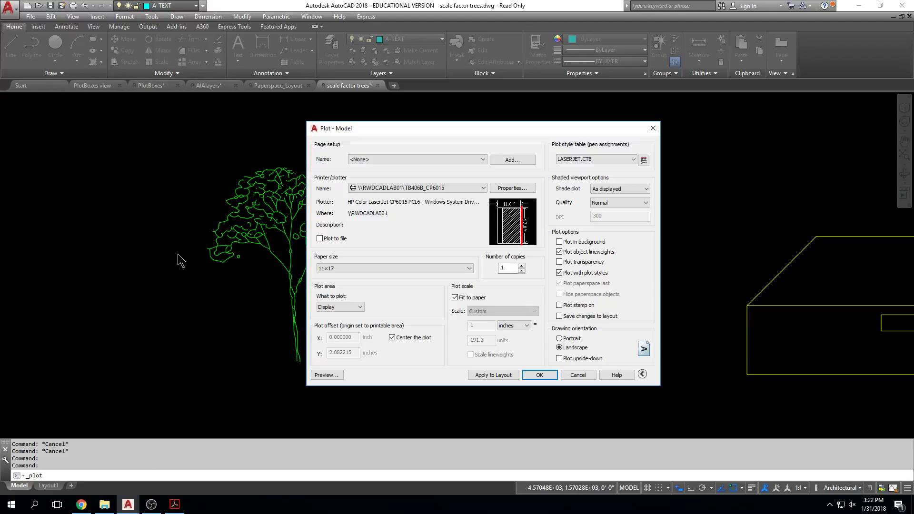
left_click(329, 308)
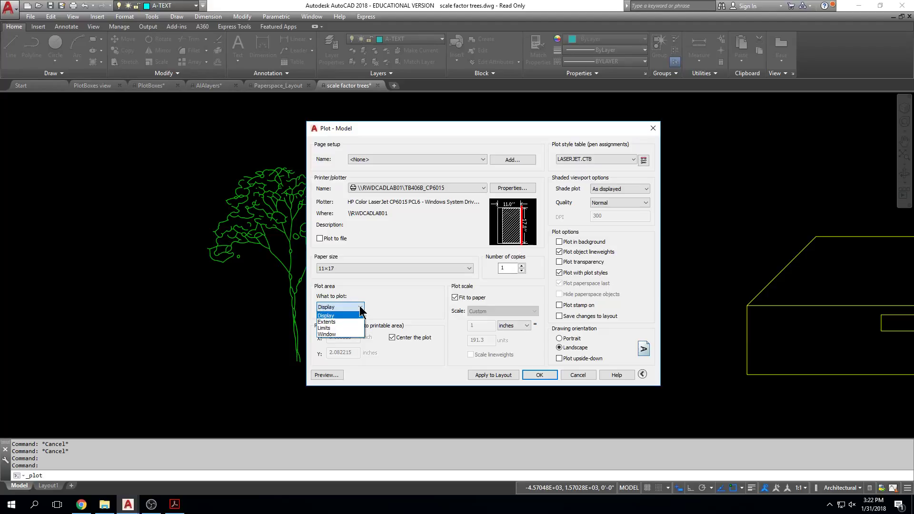
left_click(356, 332)
left_click(356, 332)
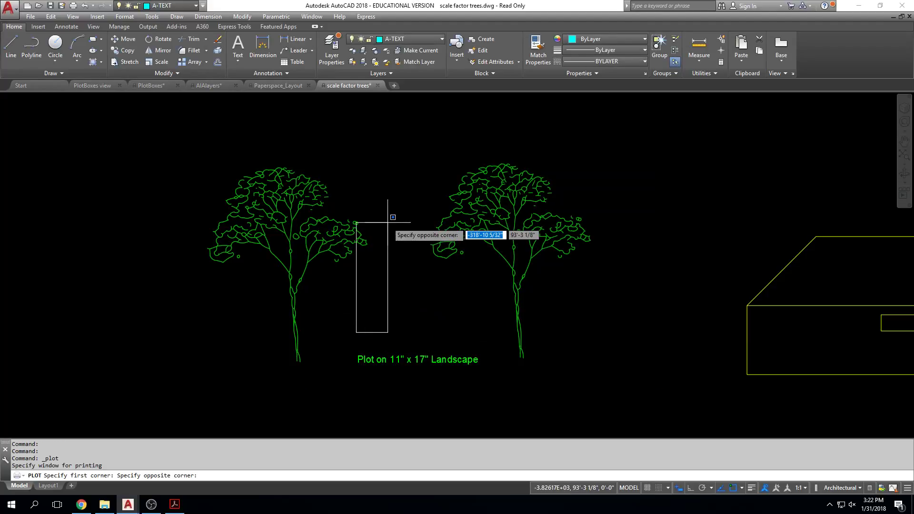
key("Escape")
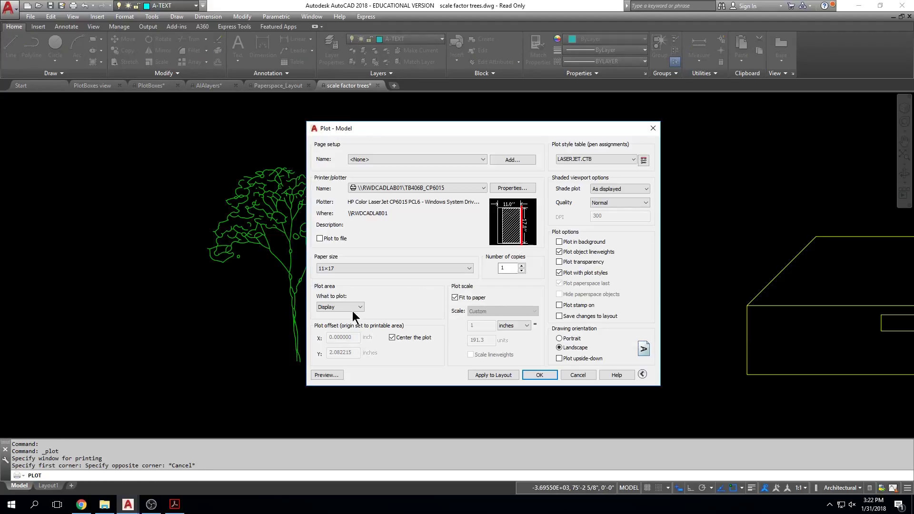
Set the plot area to a window enclosing the two trees and their 11" x 17" caption.
left_click(353, 311)
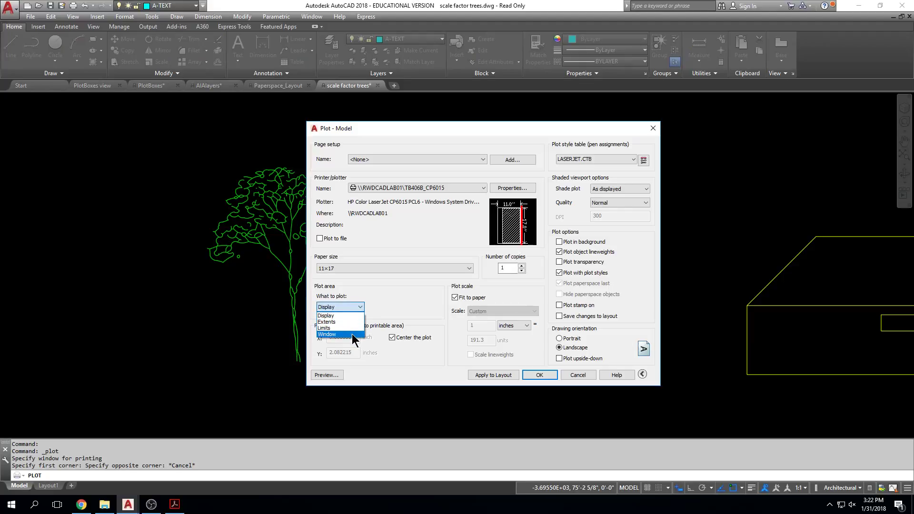
left_click(353, 334)
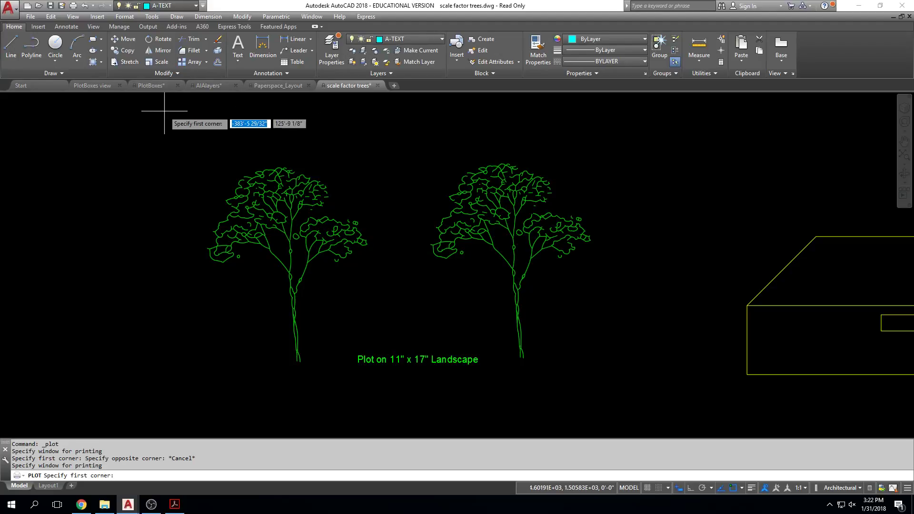
left_click(178, 148)
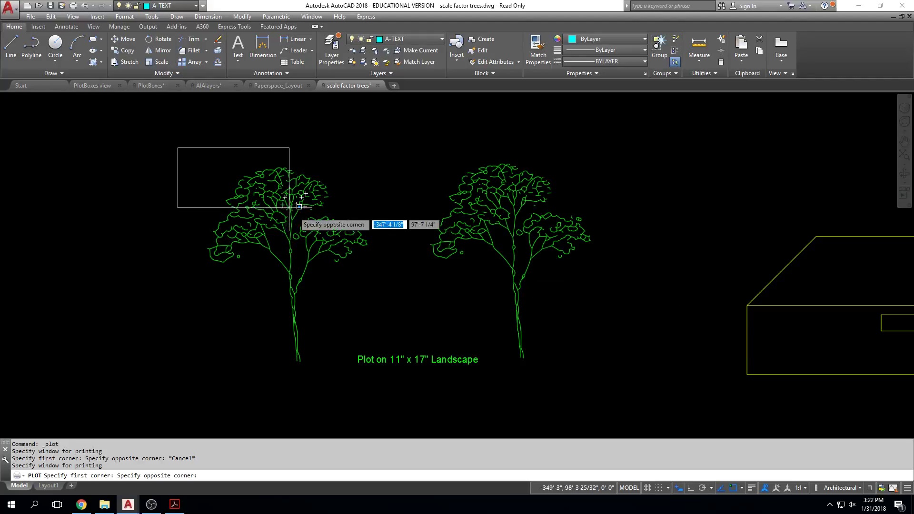
scroll(641, 316, "down", 5)
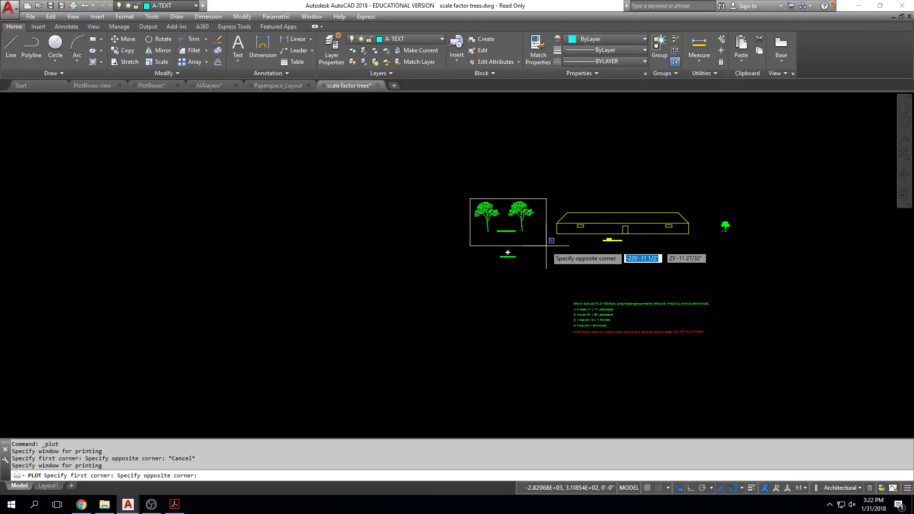
scroll(533, 258, "up", 3)
scroll(551, 289, "up", 2)
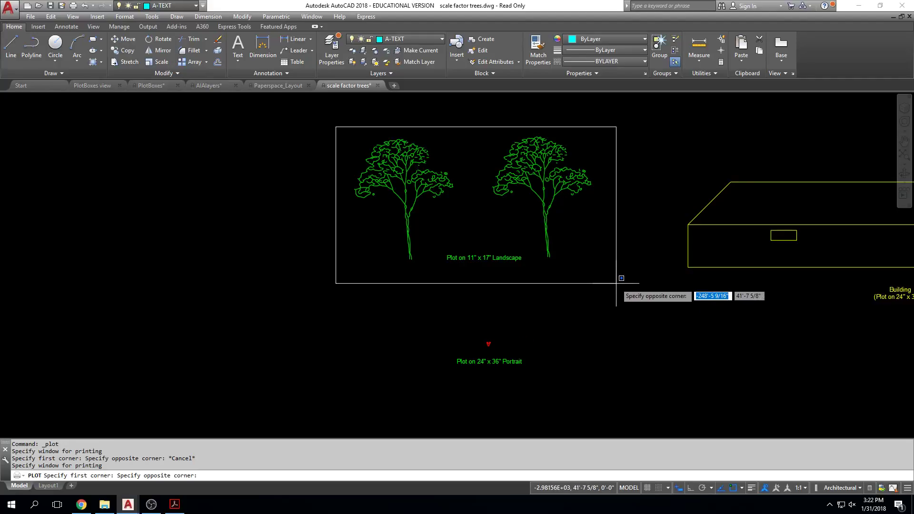
left_click(616, 283)
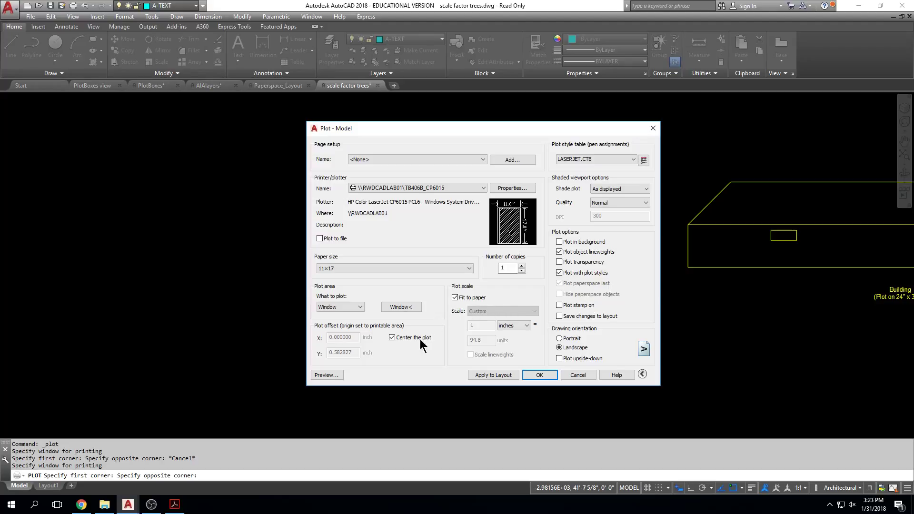
Turn off fitting the plot to the paper and set the plot scale to 1/8" = 1'-0".
left_click(455, 297)
left_click(455, 297)
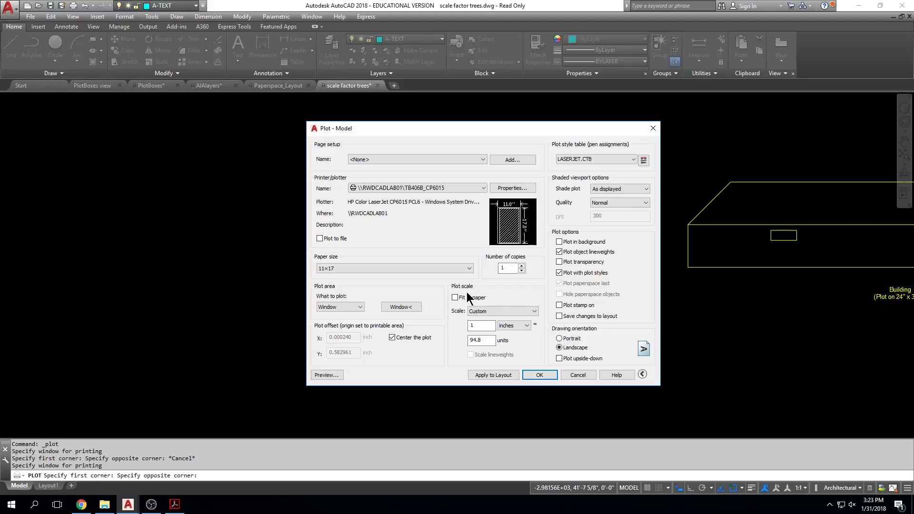
left_click(535, 312)
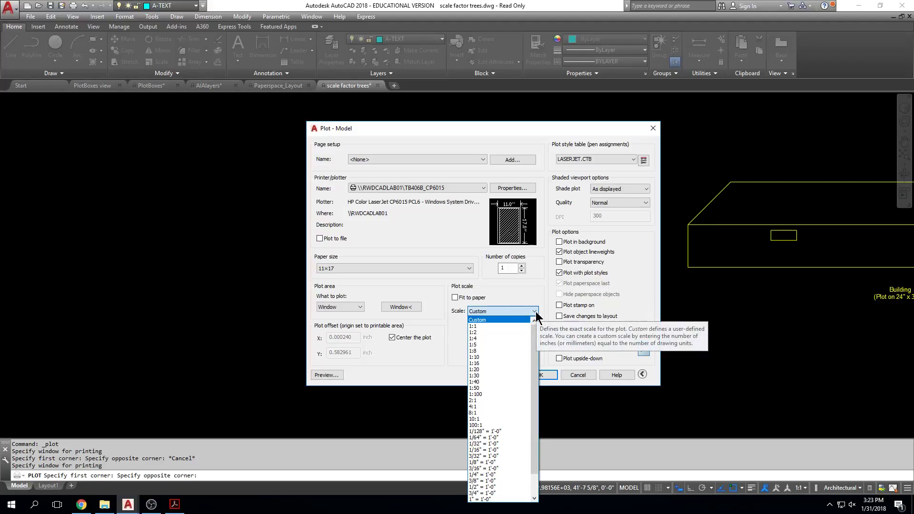
left_click(499, 459)
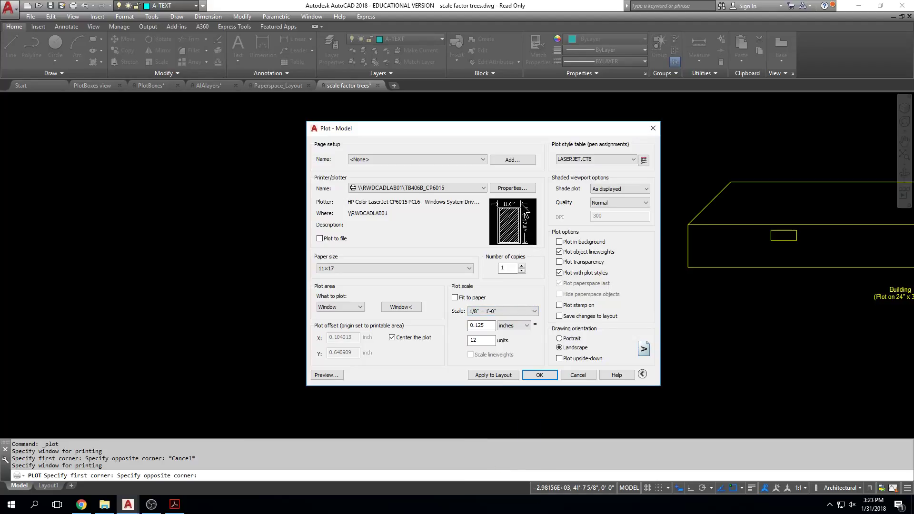
mouse_move(526, 221)
mouse_move(503, 217)
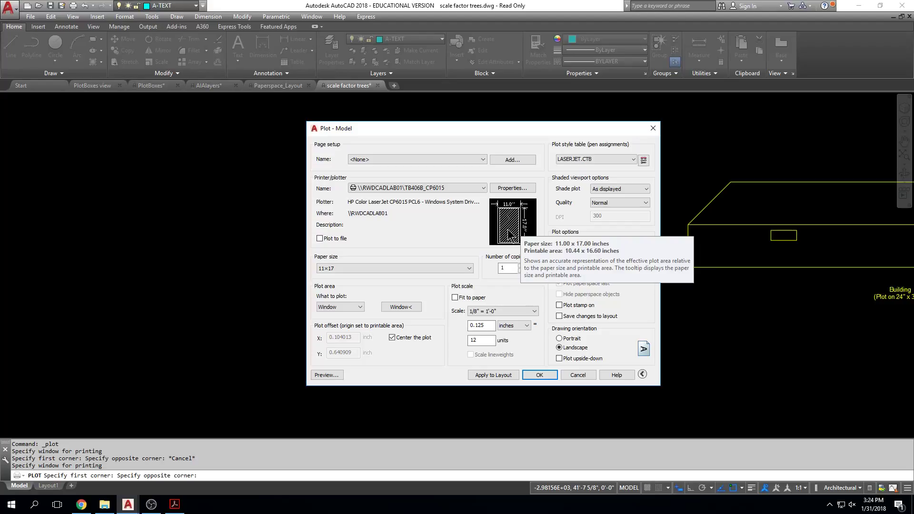
Try the 1/2" = 1'-0" and 1/4" = 1'-0" plot scales, and restore 1/8" = 1'-0".
left_click(535, 312)
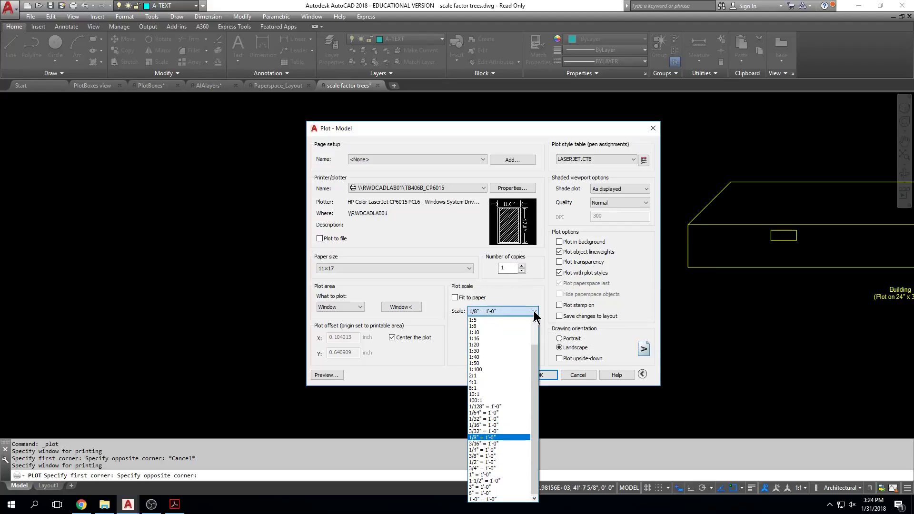
left_click(502, 462)
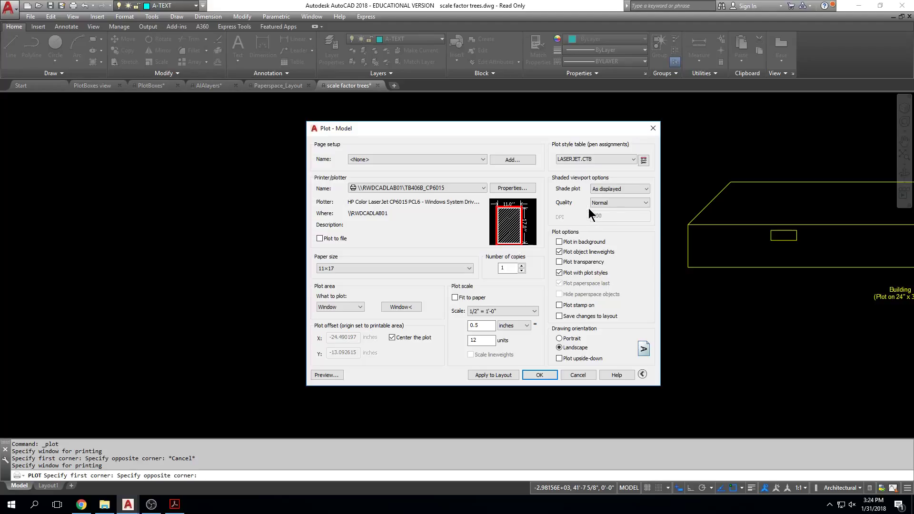
left_click(534, 311)
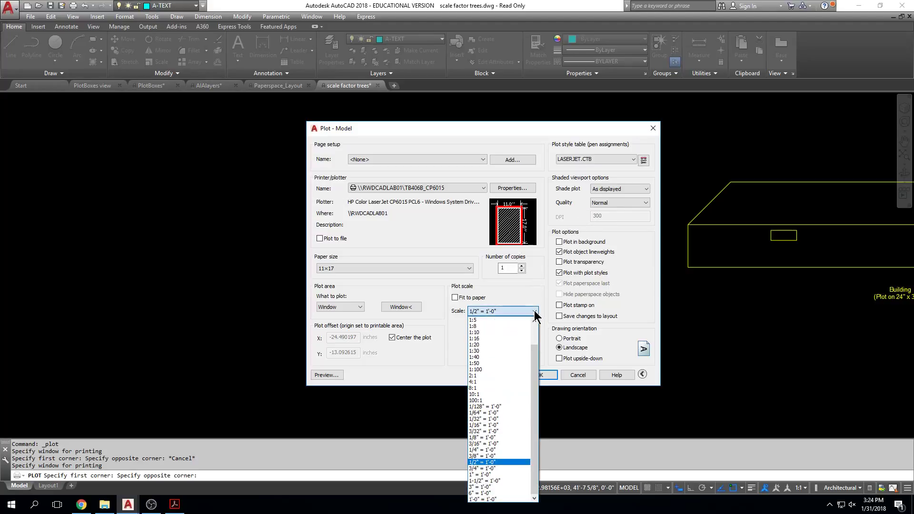
left_click(490, 450)
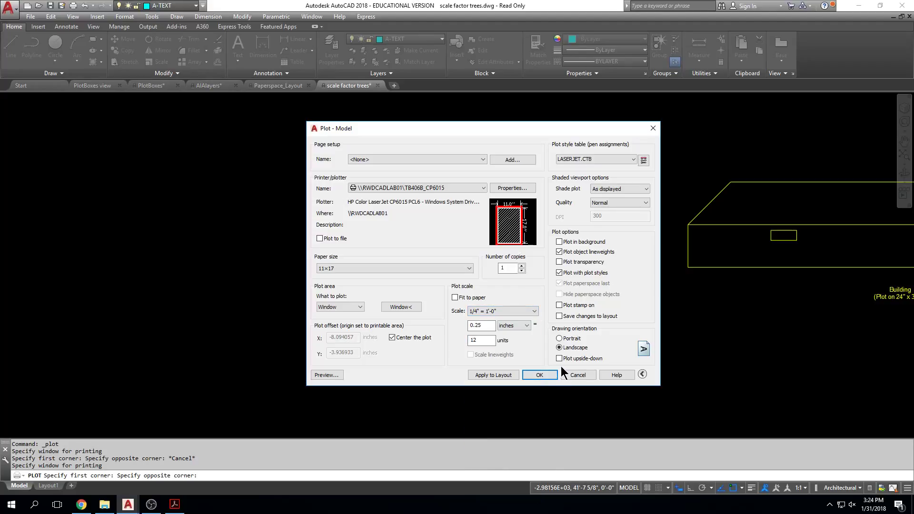
left_click(527, 311)
left_click(510, 438)
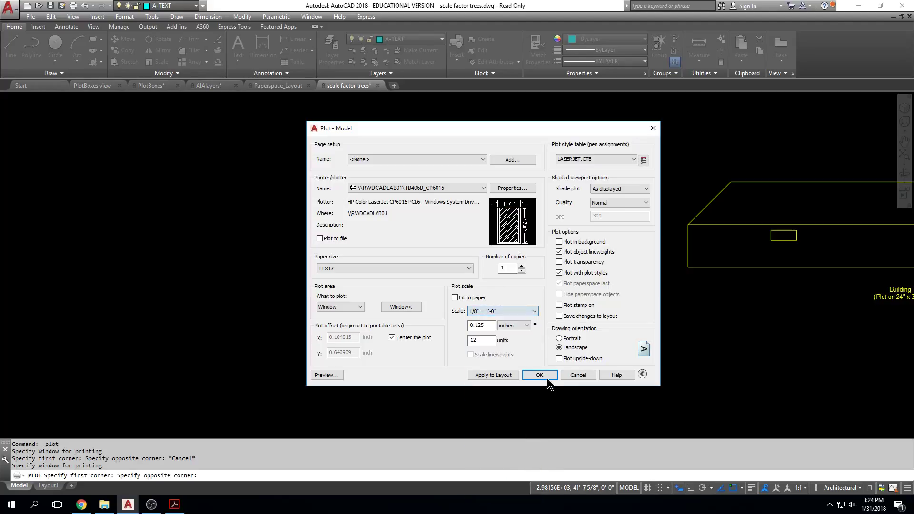
mouse_move(510, 233)
left_click(525, 312)
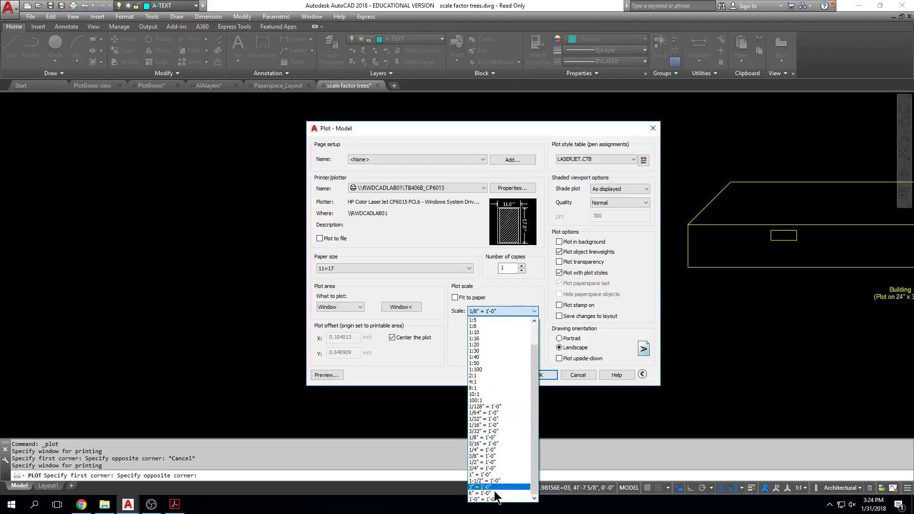
left_click(515, 291)
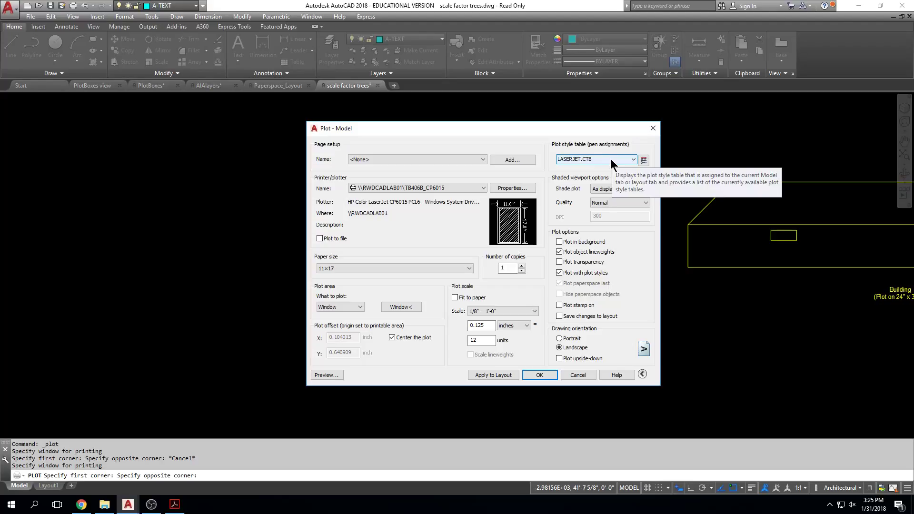
Try a larger plot window with wide margins around the two trees.
left_click(401, 307)
scroll(397, 276, "down", 4)
left_click(346, 207)
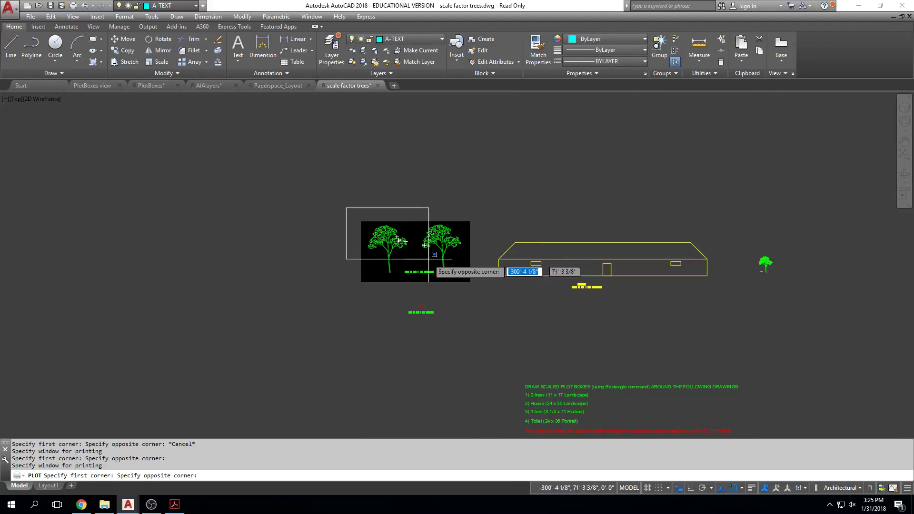
left_click(482, 296)
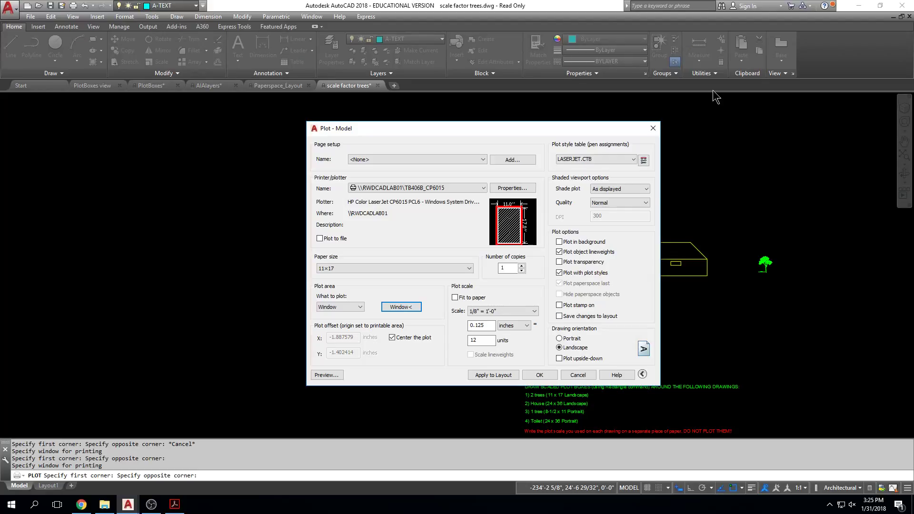
Redefine the plot window closely around the two trees and their caption.
left_click(390, 304)
scroll(369, 227, "up", 4)
left_click(357, 200)
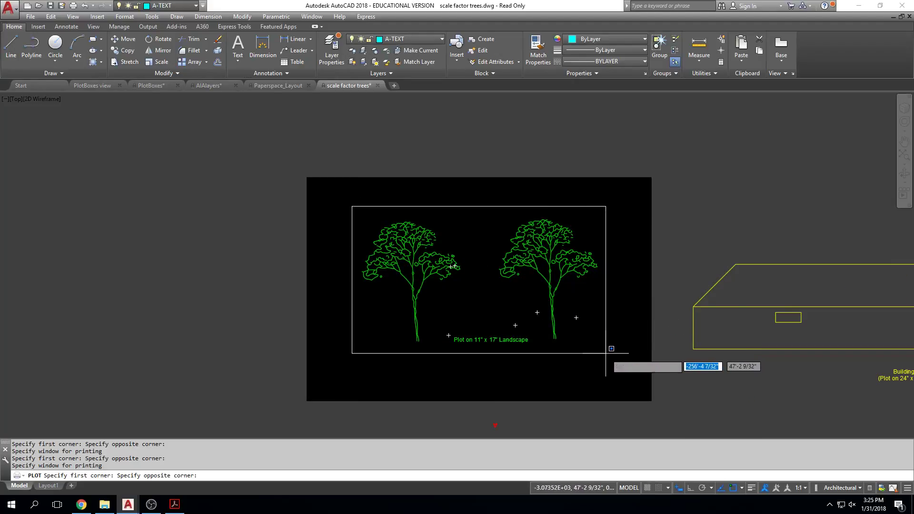
left_click(608, 354)
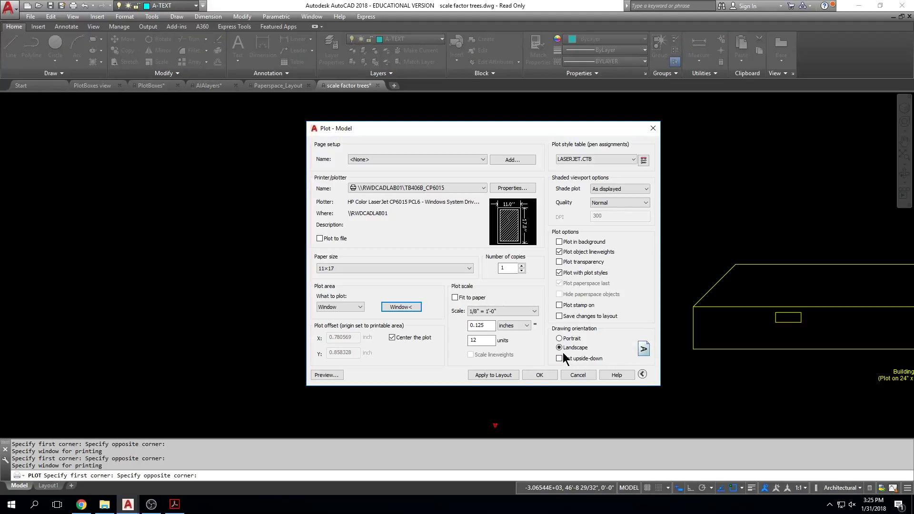
left_click(401, 307)
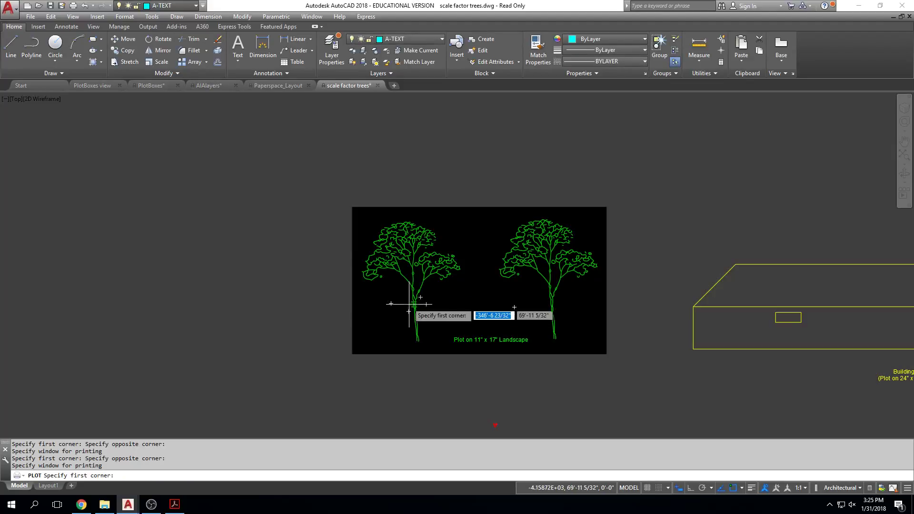
left_click(354, 209)
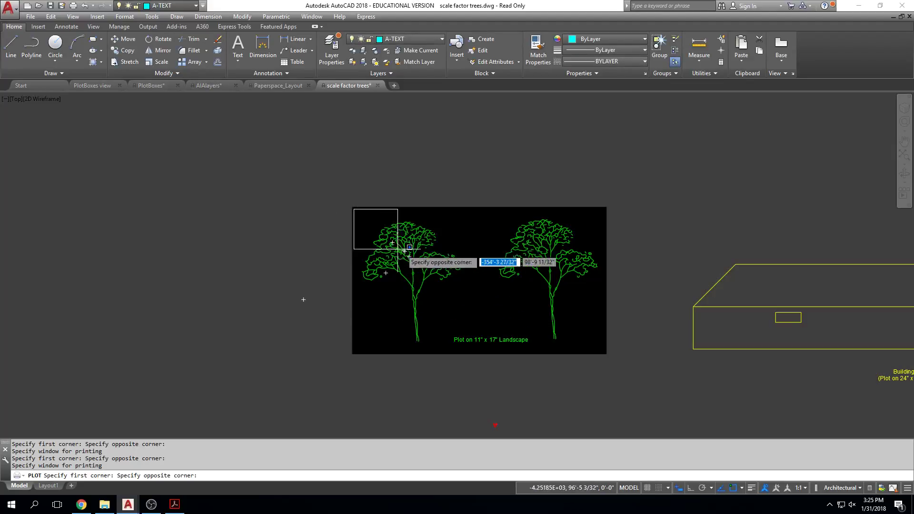
left_click(607, 354)
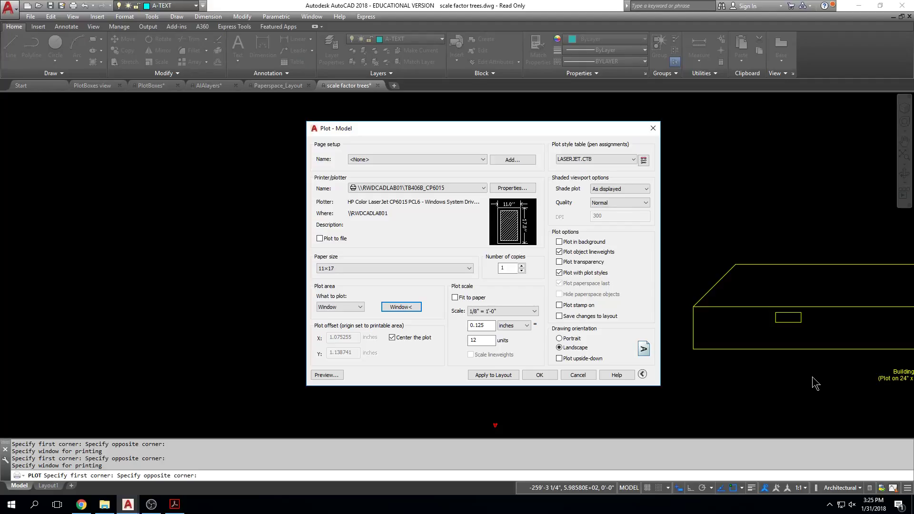
Try the portrait drawing orientation and return to landscape.
left_click(559, 339)
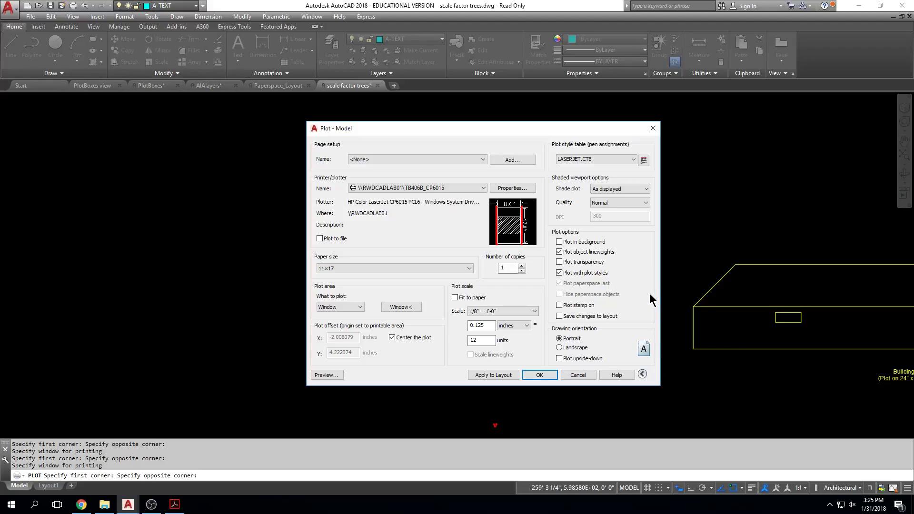
left_click(559, 348)
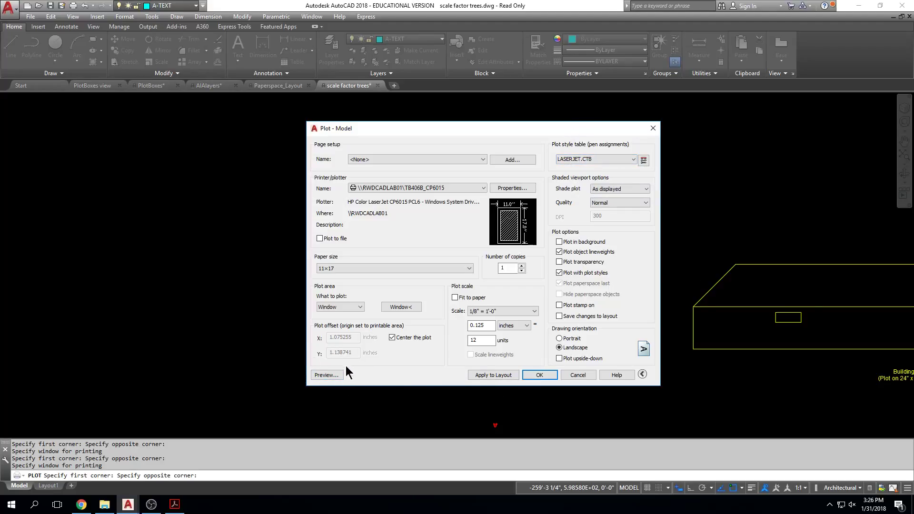
Preview the plot of the two trees, leave the preview, and send the plot to the plotter.
left_click(326, 375)
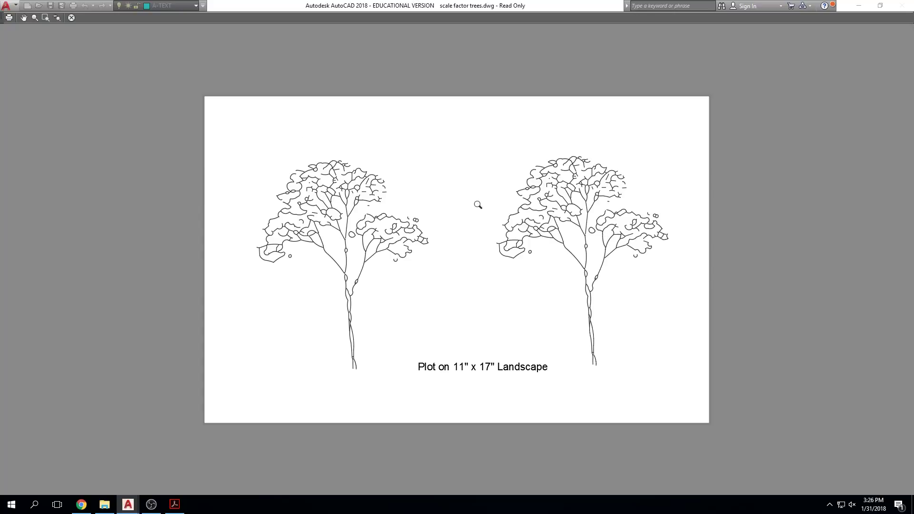
key("Escape")
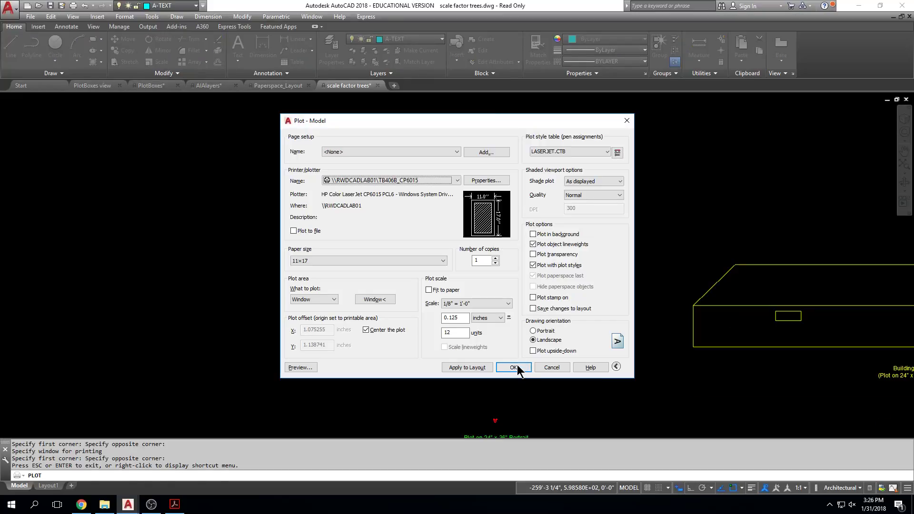
left_click(514, 368)
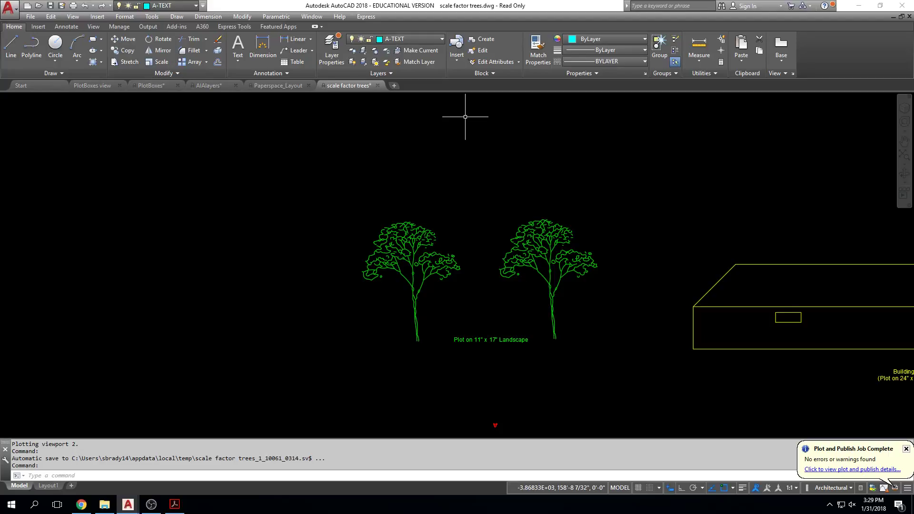
Start another plot with the \\RWDCADLAB01\TB406B_CP6015 plotter and 11×17 paper.
key("ctrl+p")
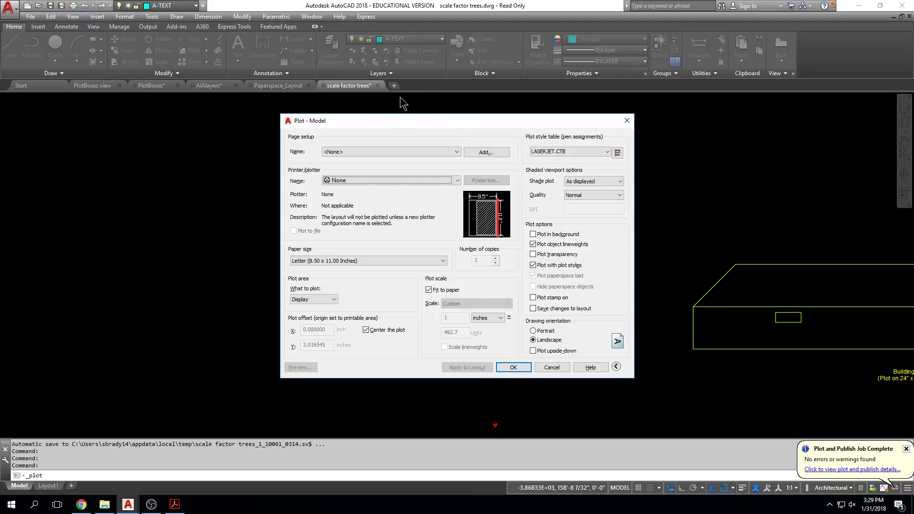
left_click(355, 181)
left_click(357, 185)
left_click(413, 181)
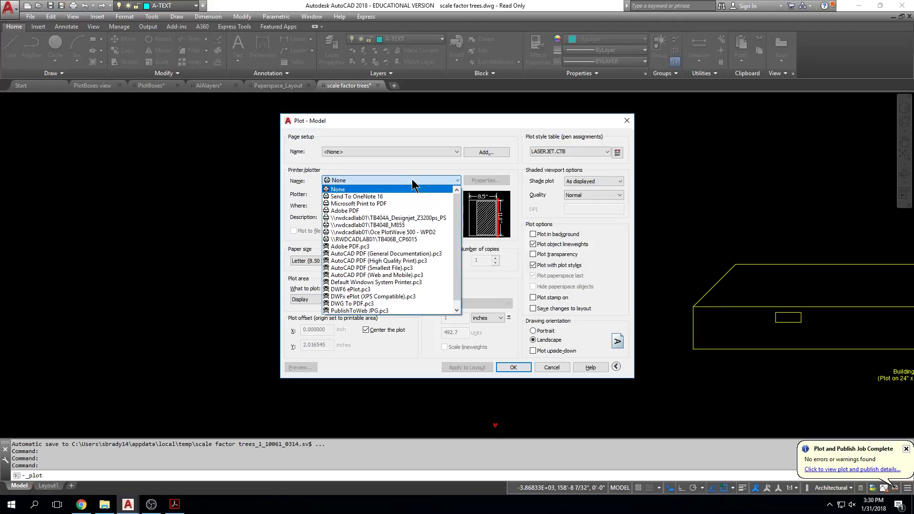
left_click(431, 239)
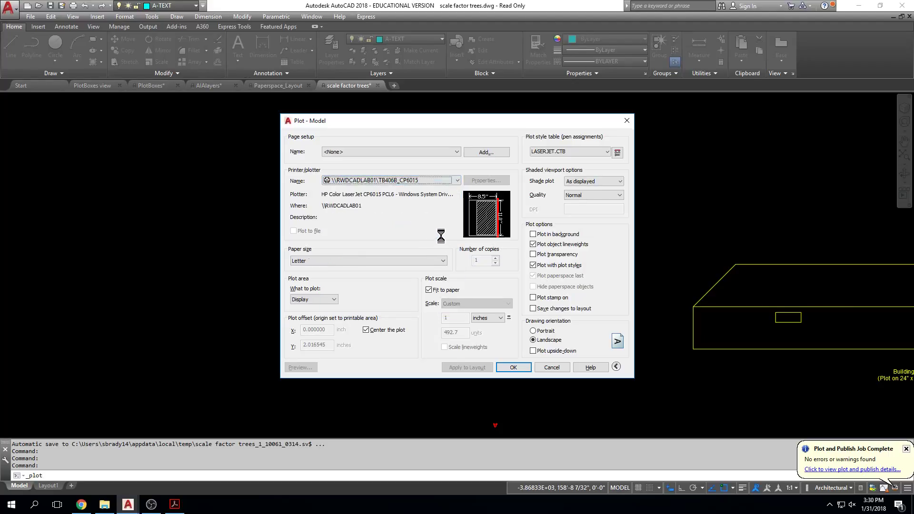
left_click(405, 261)
left_click(395, 349)
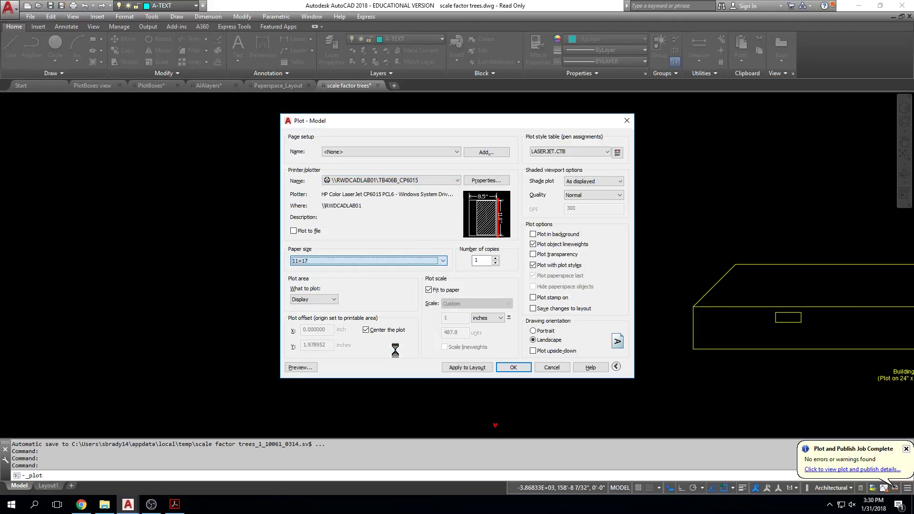
Set the plot area to a window drawn around the two trees and their caption.
left_click(335, 299)
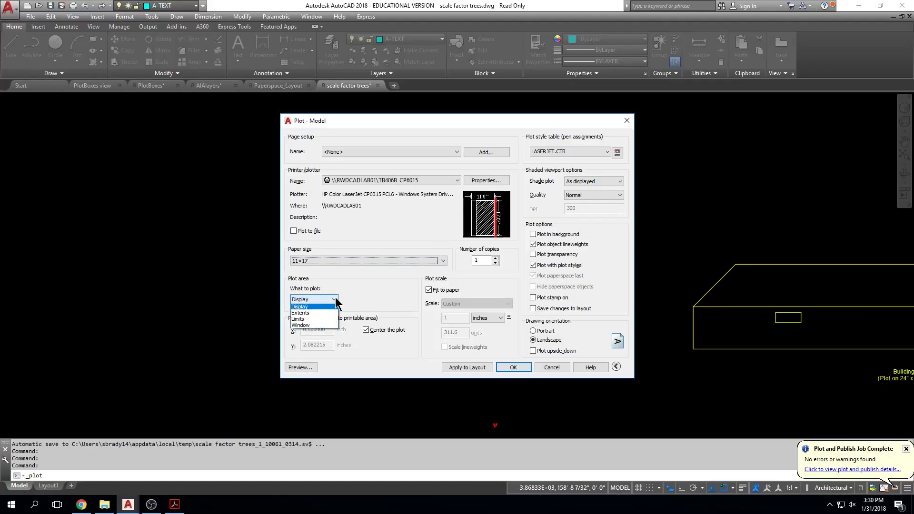
left_click(332, 326)
left_click(348, 208)
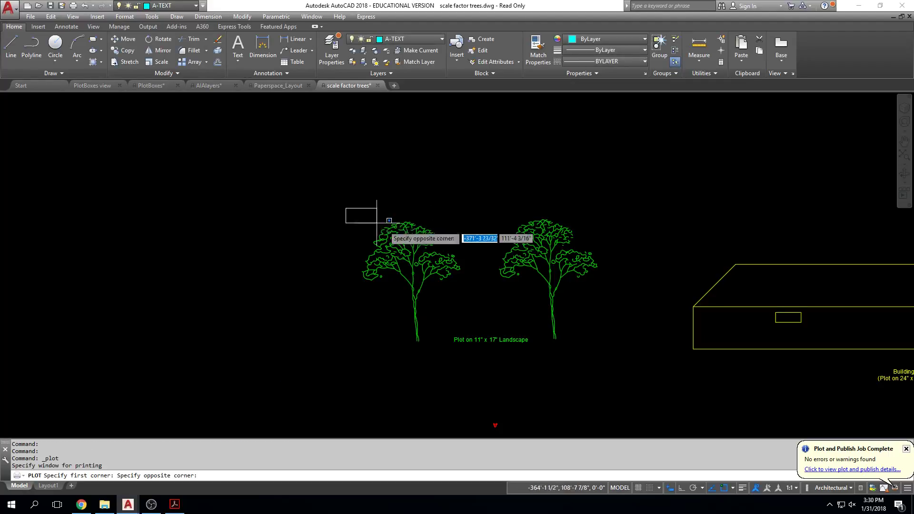
left_click(608, 347)
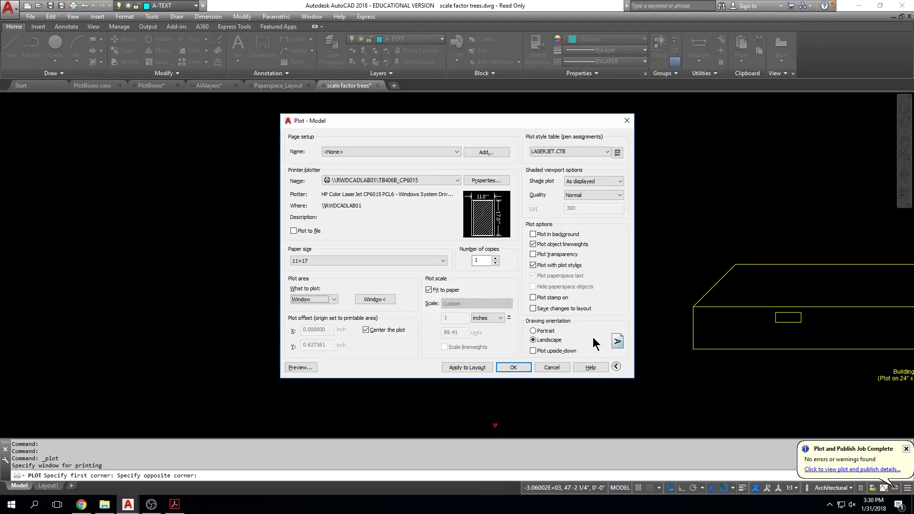
Turn off Fit to paper and look through the available plot scales, keeping the Custom scale.
left_click(429, 290)
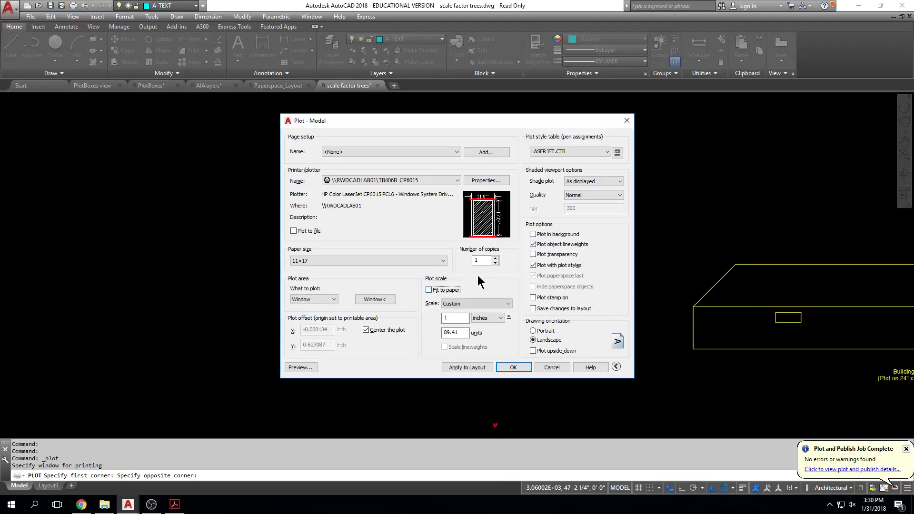
left_click(508, 304)
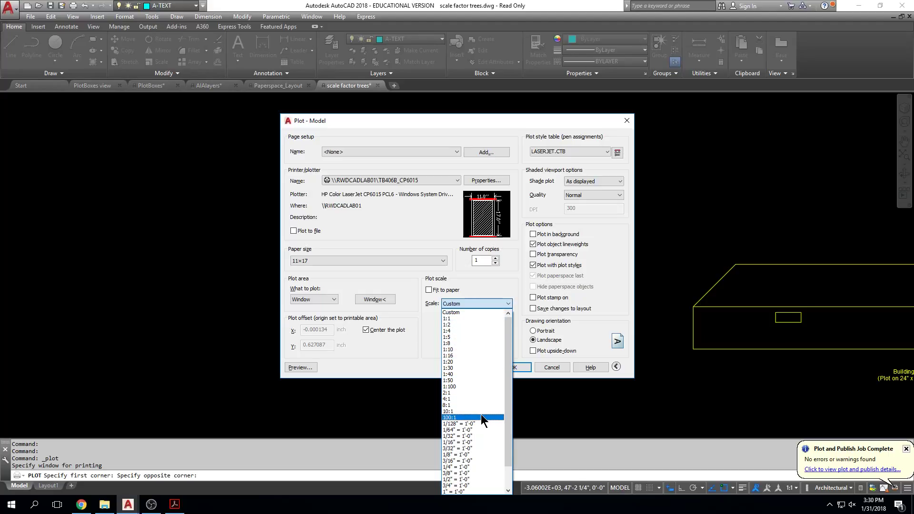
scroll(481, 412, "down", 2)
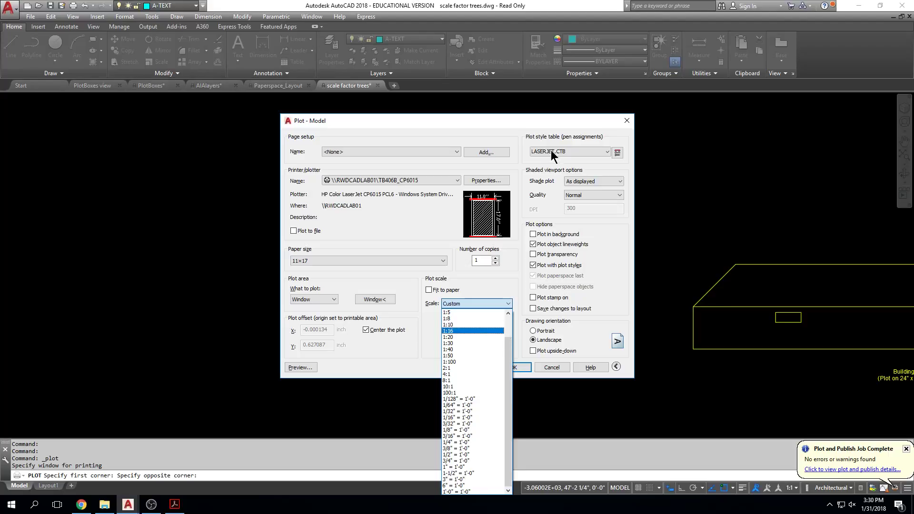
left_click(577, 161)
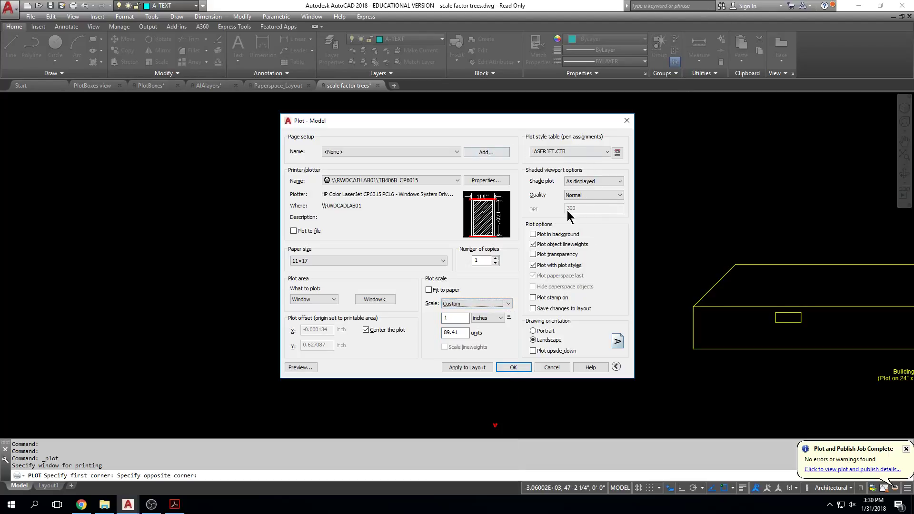
Preview the two-tree plot with the LASERJET.CTB plot style twice, inspect the tree linework up close, and leave the preview.
left_click(306, 371)
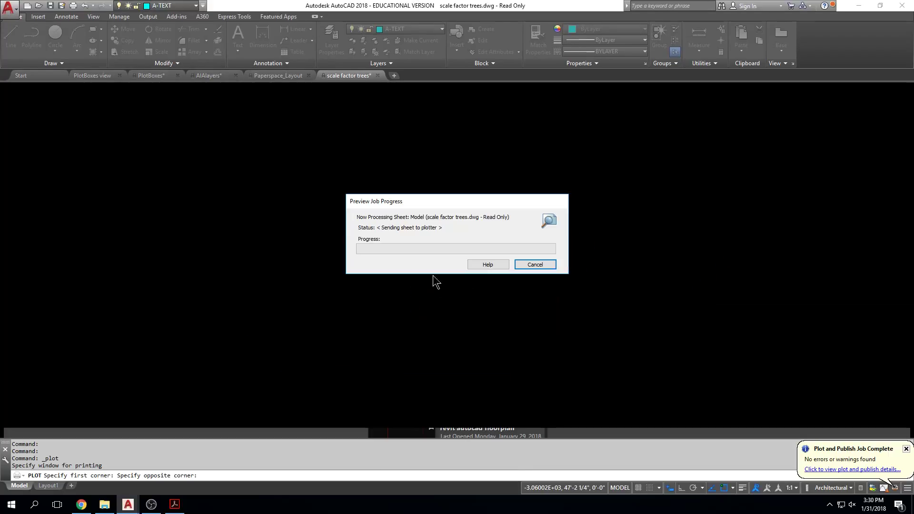
scroll(286, 228, "up", 5)
scroll(288, 230, "up", 3)
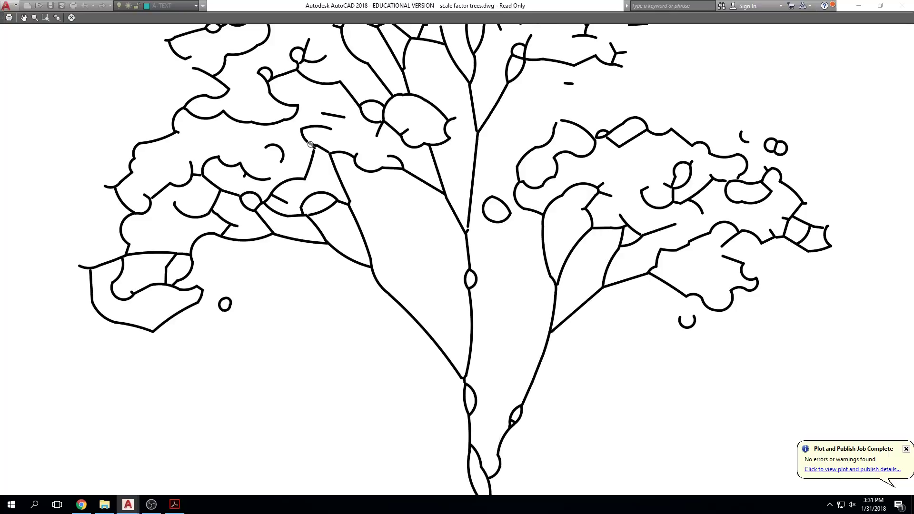
scroll(312, 144, "down", 8)
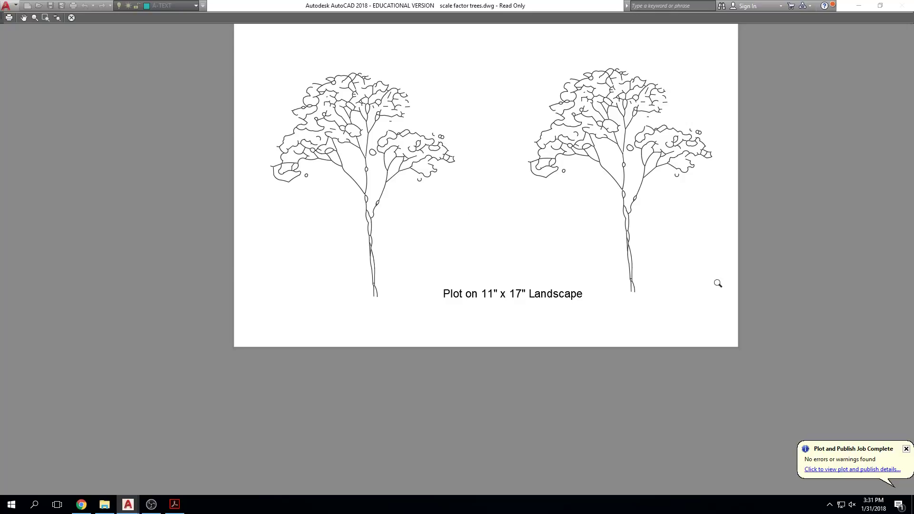
key("Escape")
mouse_move(421, 120)
left_mouse_down()
mouse_move(647, 140)
mouse_move(634, 127)
mouse_move(306, 106)
left_mouse_up()
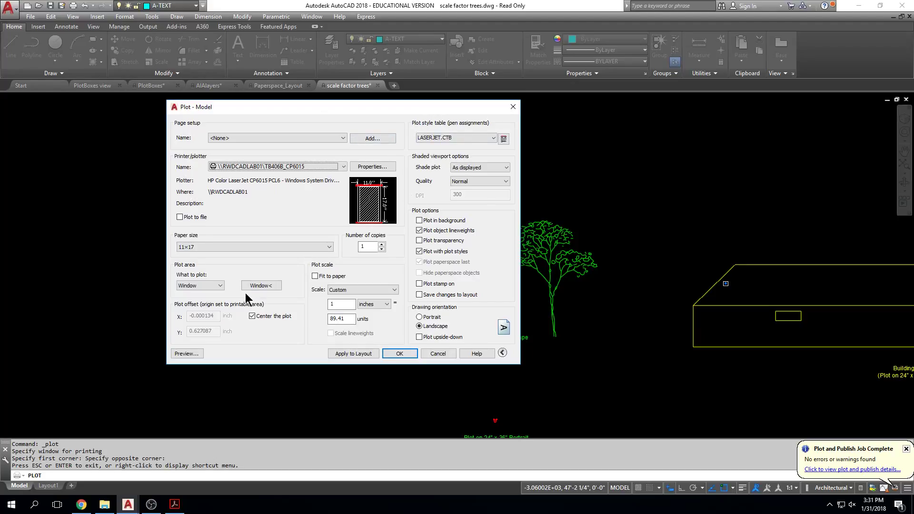
left_click(187, 353)
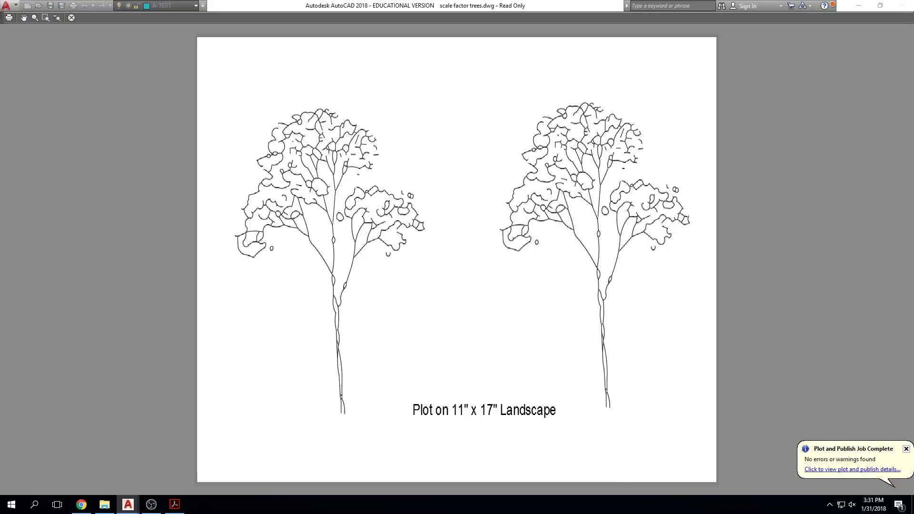
scroll(364, 263, "up", 8)
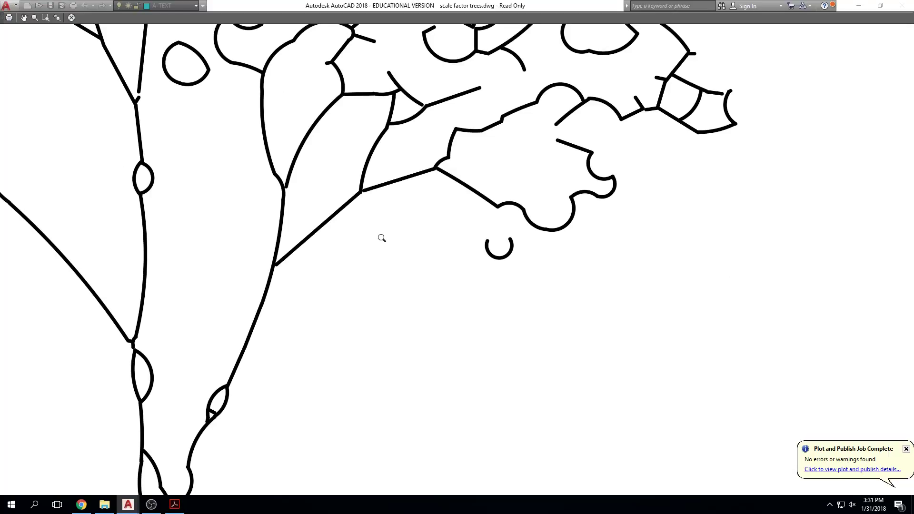
key("Escape")
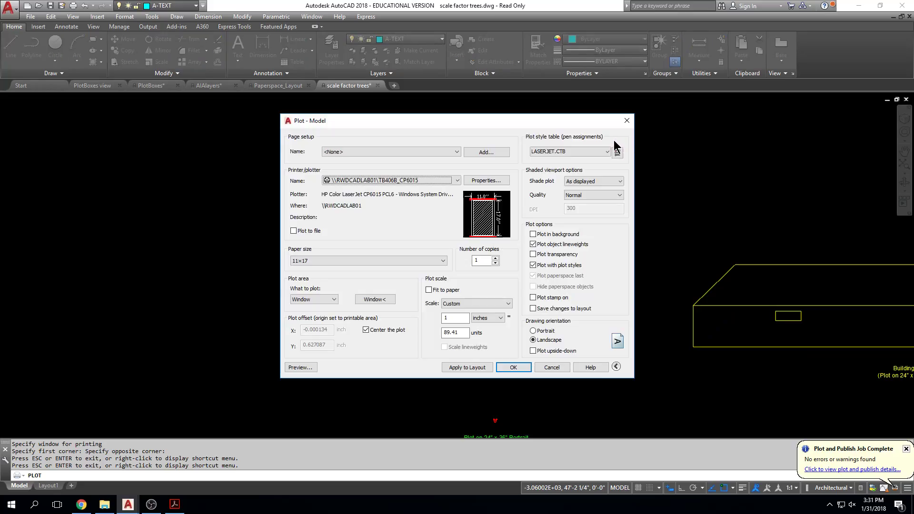
Set the plot style table to None, preview the two trees, and leave the preview.
left_click(603, 150)
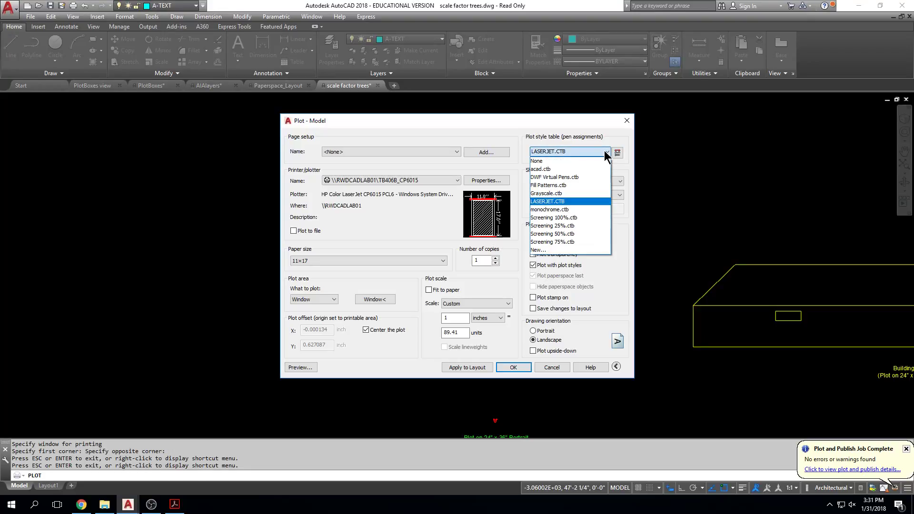
left_click(551, 160)
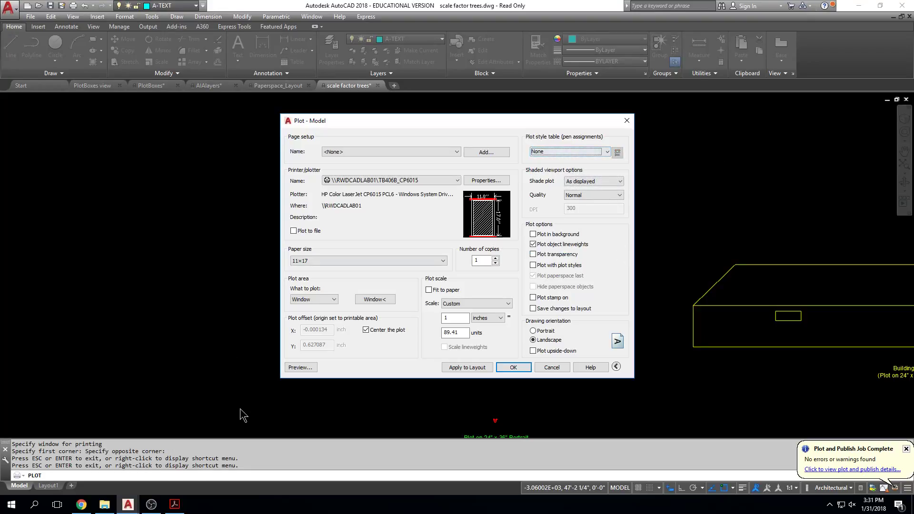
left_click(300, 368)
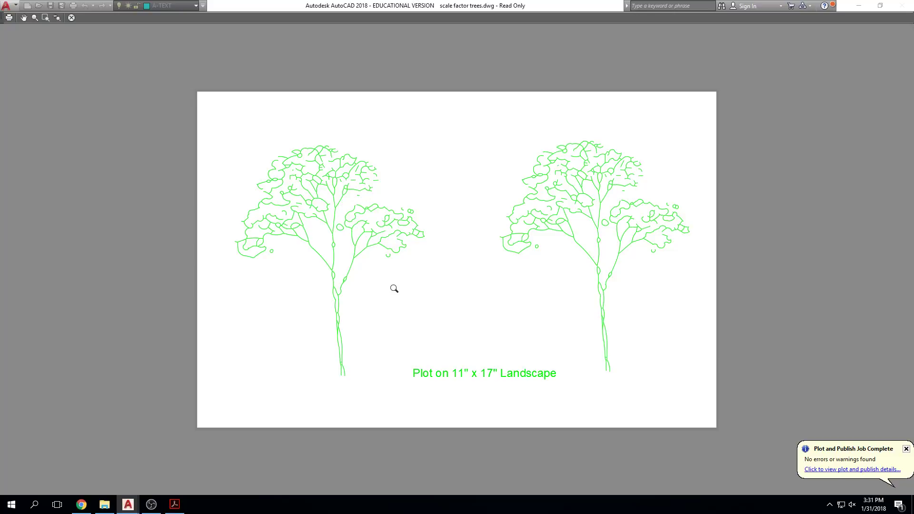
key("Escape")
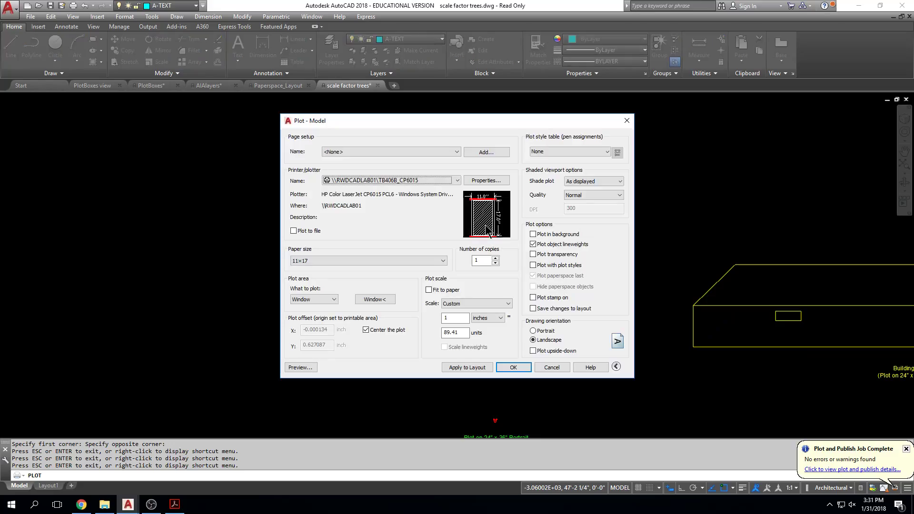
Set the plot style table to Grayscale.ctb without assigning it to all layouts, preview the trees, and close the plot setup without plotting.
left_click(608, 151)
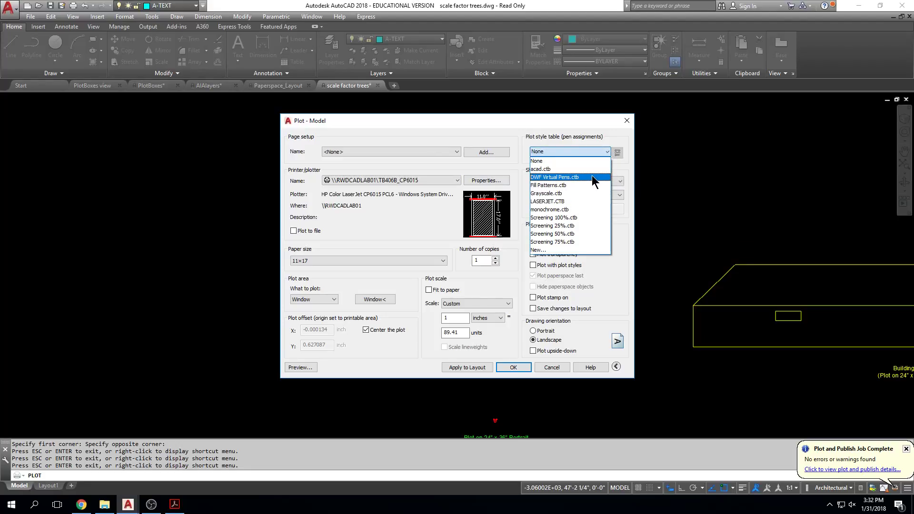
left_click(573, 194)
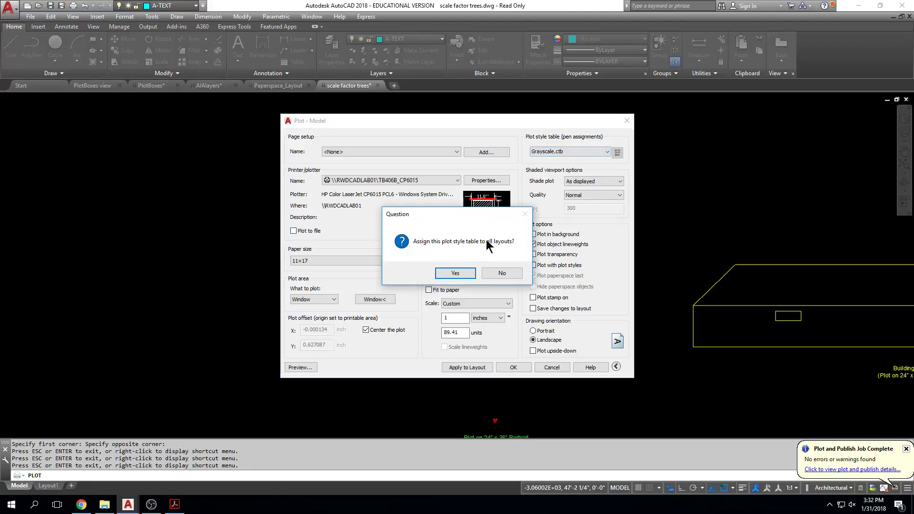
left_click(504, 274)
left_click(300, 367)
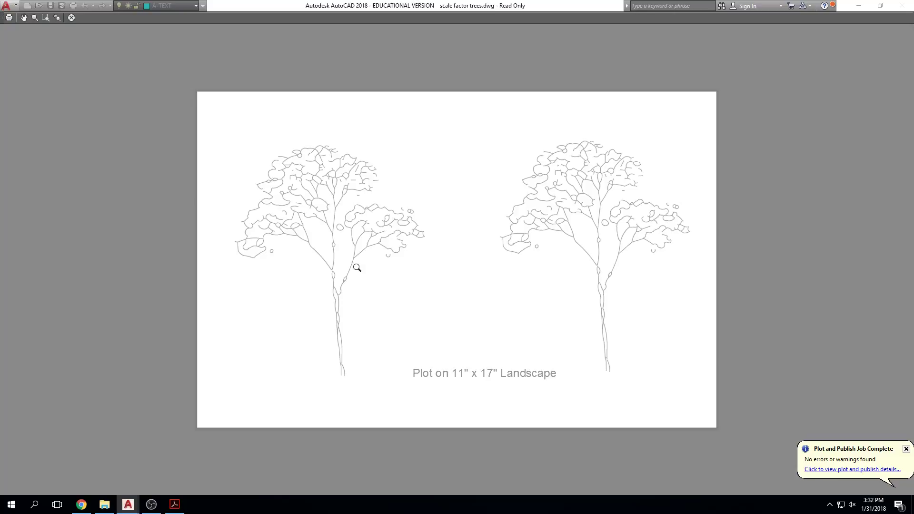
key("Escape")
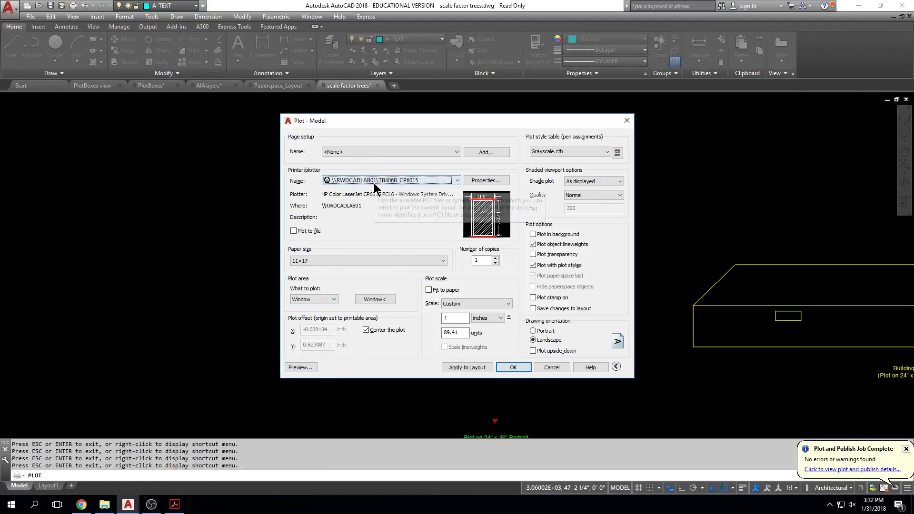
key("Escape")
Start a new plot for the red toilet using the Adobe PDF plotter and ARCH D paper.
scroll(518, 218, "down", 5)
middle_click_drag(514, 302, 463, 243)
scroll(457, 237, "up", 5)
scroll(463, 263, "up", 6)
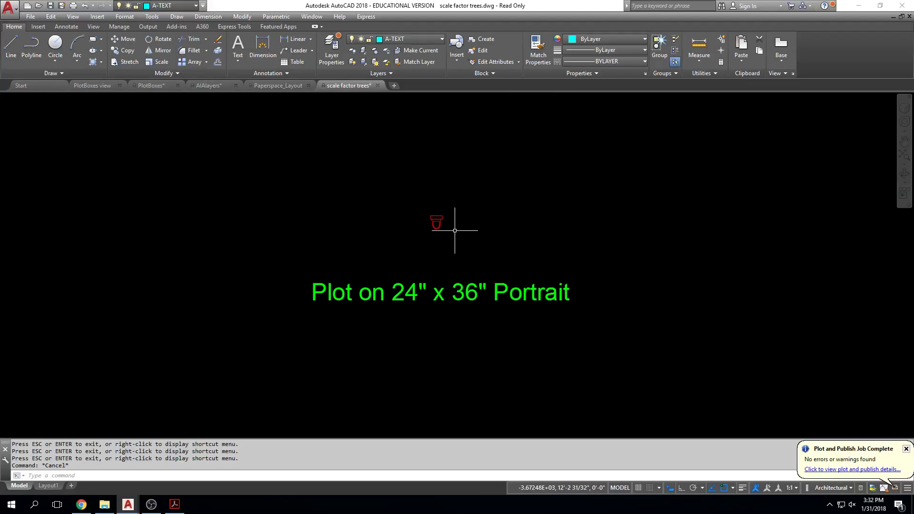
scroll(455, 228, "up", 2)
key("ctrl+p")
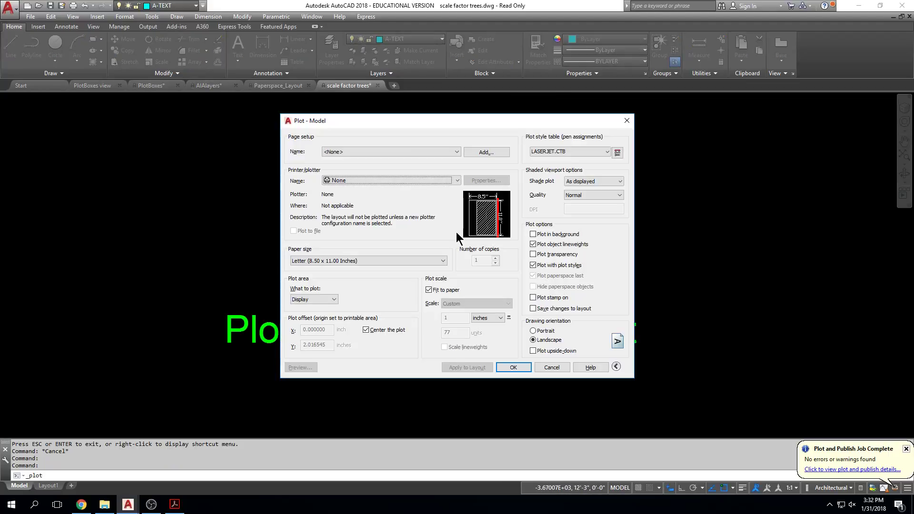
left_click(457, 181)
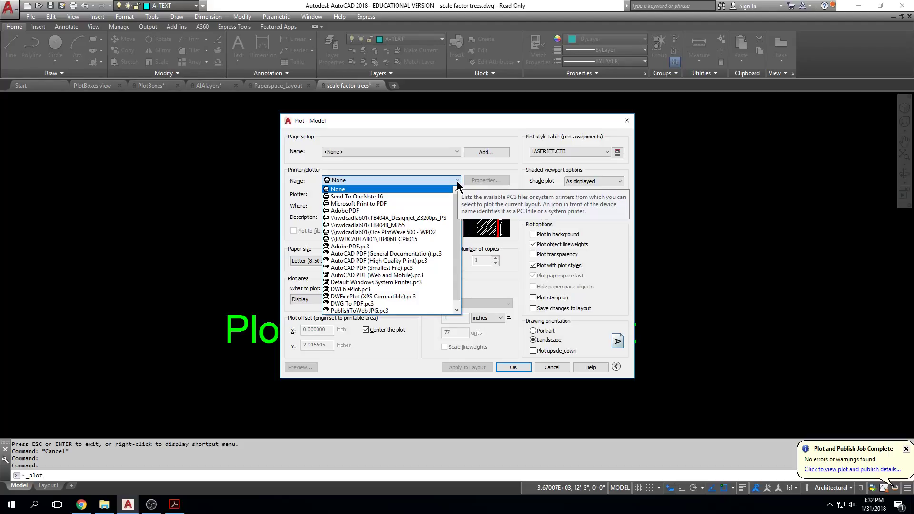
left_click(430, 205)
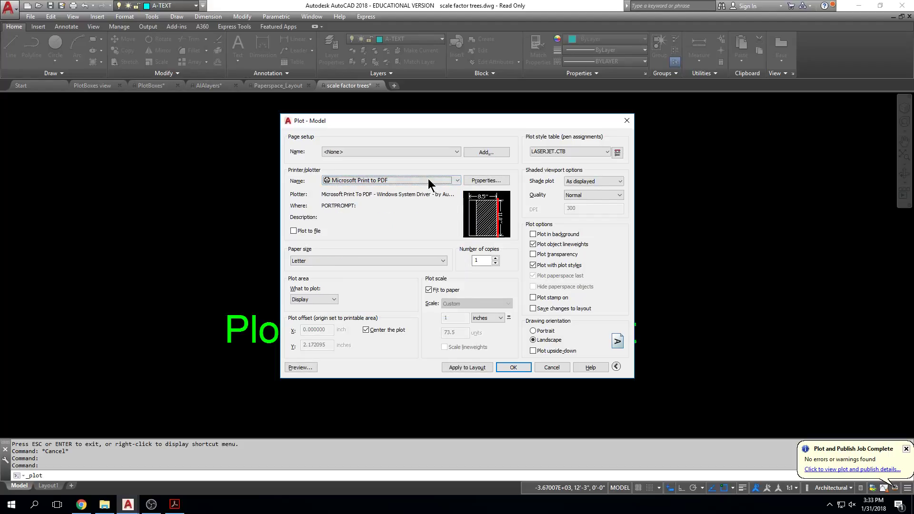
left_click(432, 180)
left_click(411, 204)
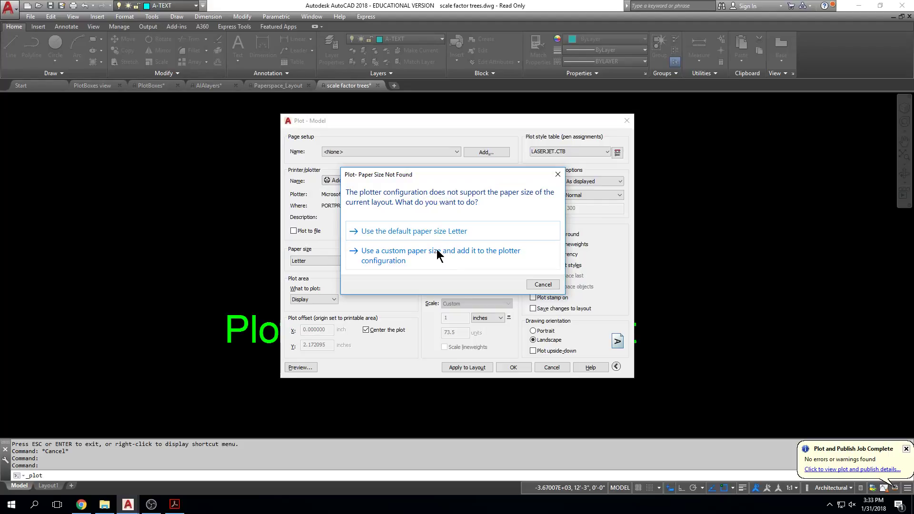
left_click(433, 233)
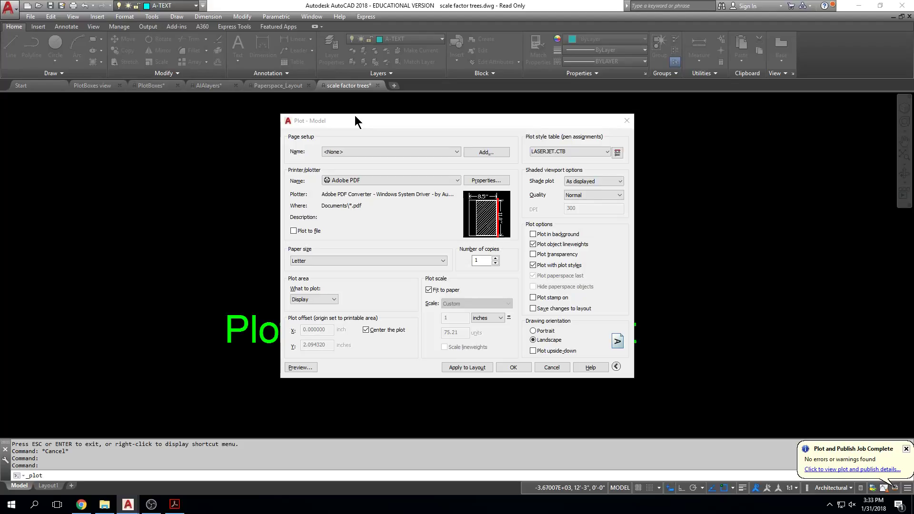
left_click(421, 261)
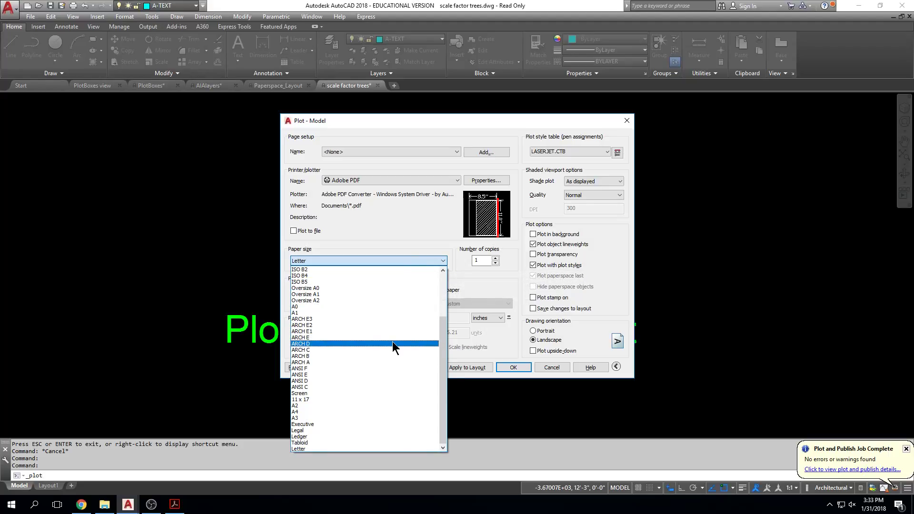
left_click(392, 342)
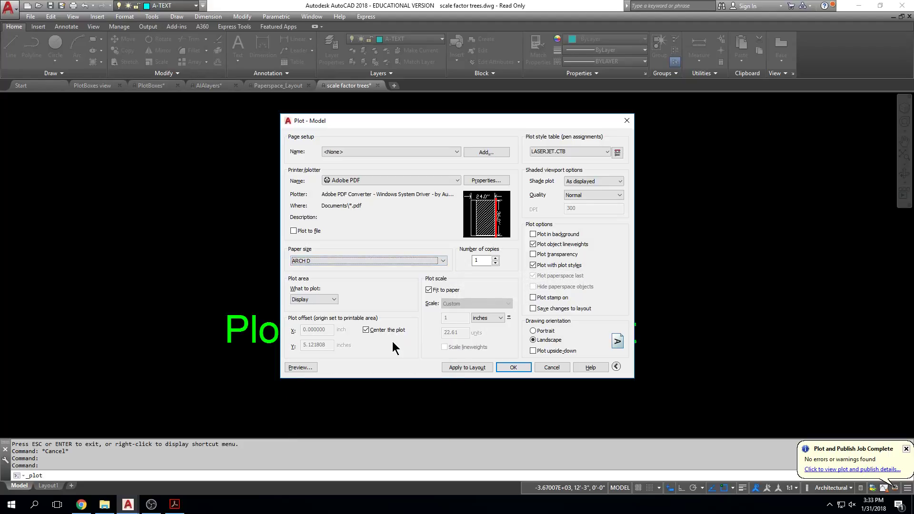
Set the plot area to a window drawn closely around the red toilet, excluding its caption.
left_click(327, 300)
left_click(329, 324)
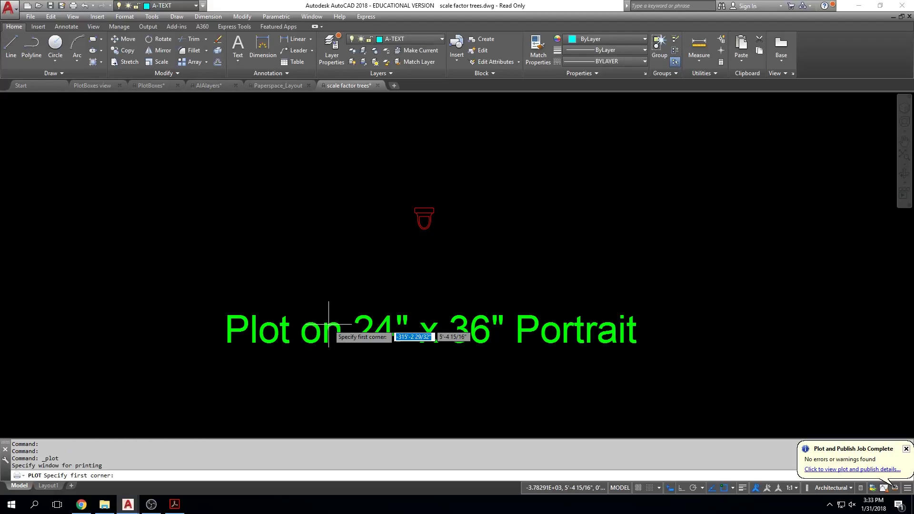
scroll(403, 198, "up", 6)
left_click(350, 192)
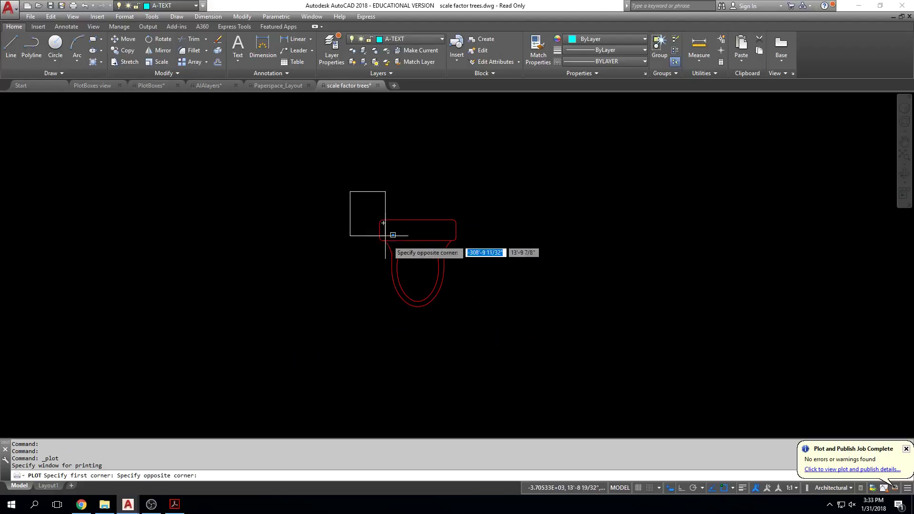
left_click(479, 340)
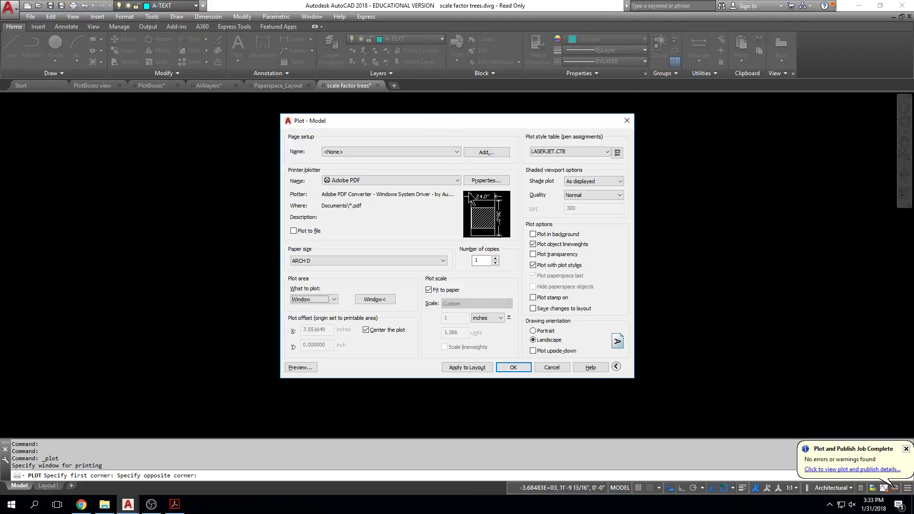
Set the toilet plot's drawing orientation to portrait and turn off Fit to paper.
left_click(533, 331)
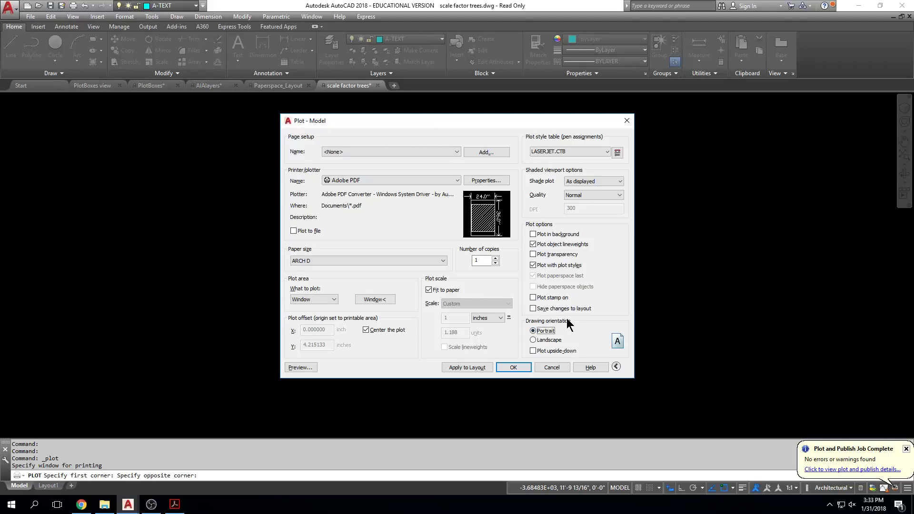
left_click(429, 291)
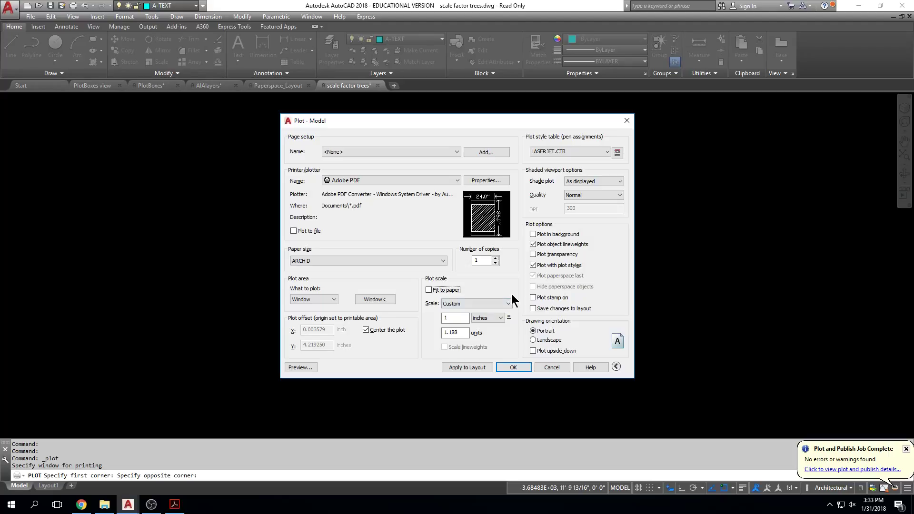
Try plot scales from 1/2" = 1'-0" through 1" and 6" = 1'-0" up to 1'-0" = 1'-0", checking the fit on the sheet.
left_click(511, 301)
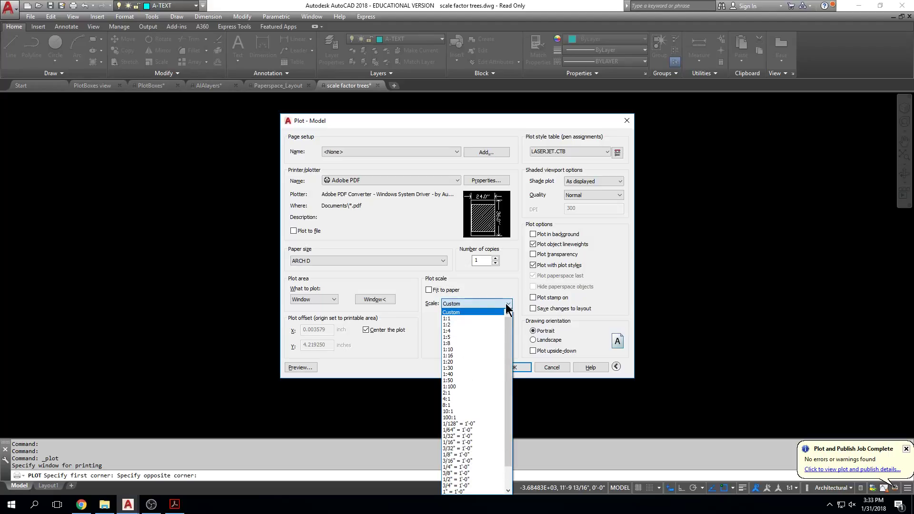
left_click(473, 479)
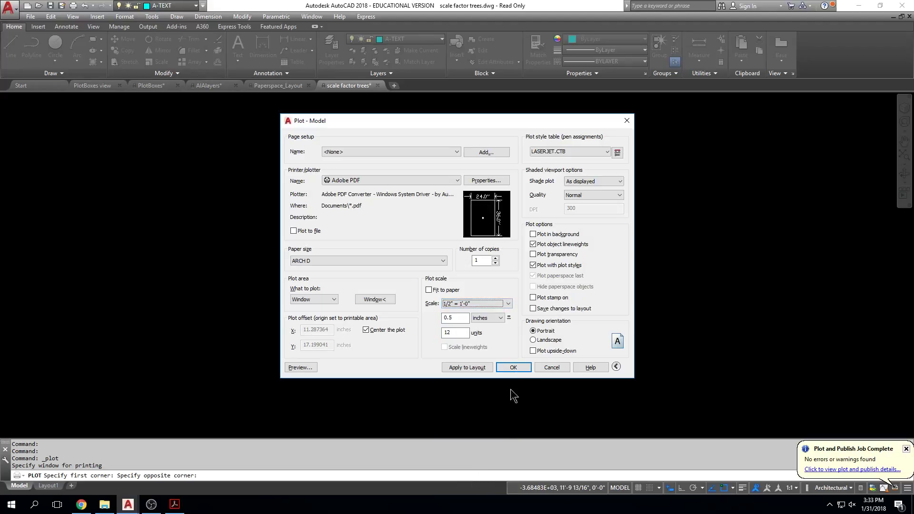
left_click(485, 304)
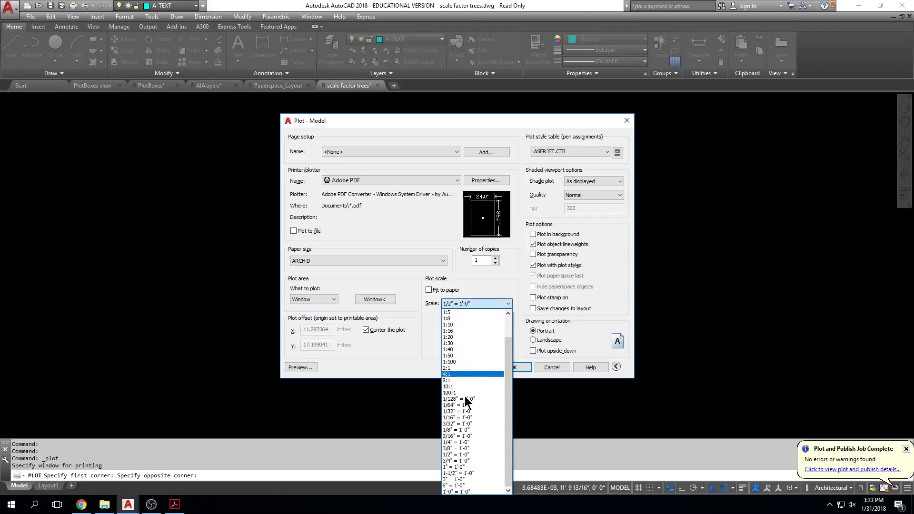
left_click(461, 467)
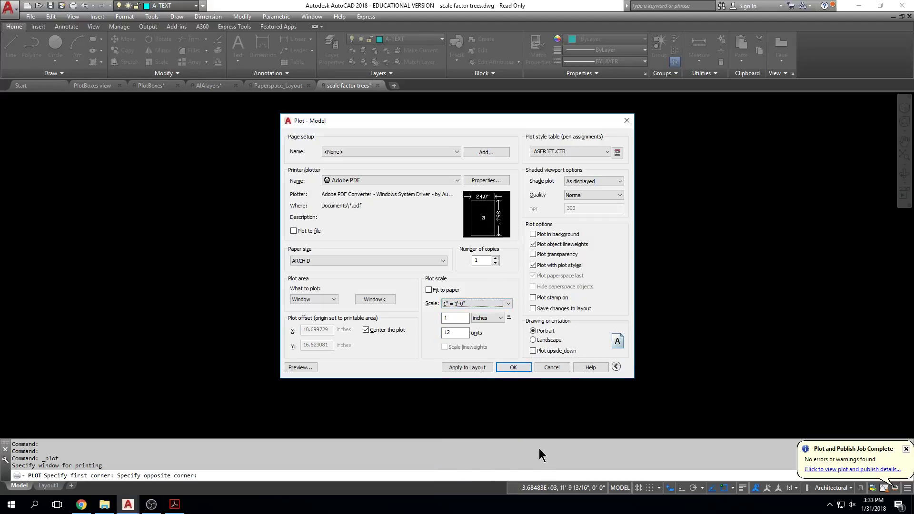
left_click(501, 305)
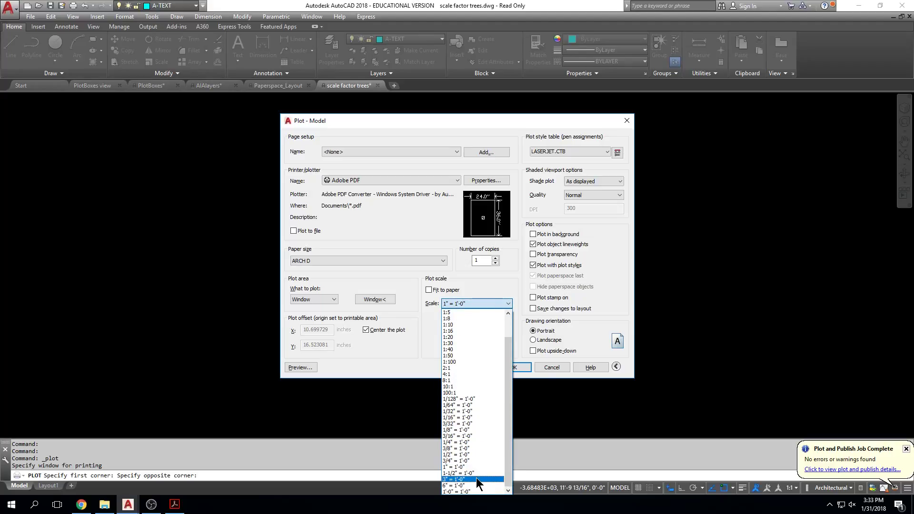
left_click(476, 478)
left_click(457, 486)
left_click(508, 303)
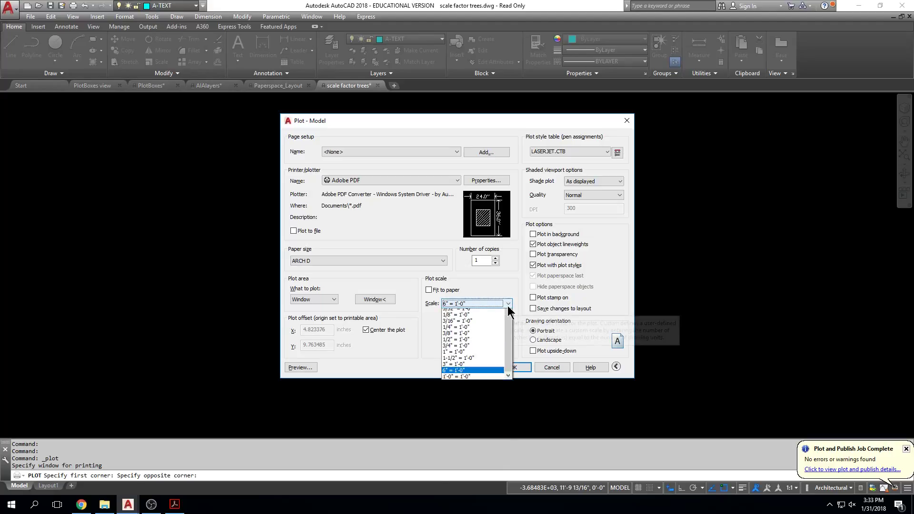
left_click(476, 492)
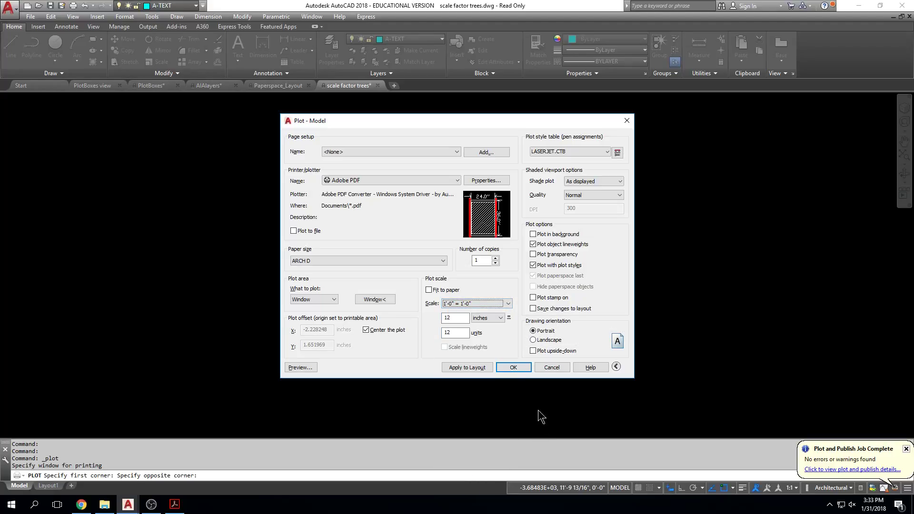
Set the plot scale to 6" = 1'-0", preview the toilet on the sheet, and leave the preview.
left_click(509, 303)
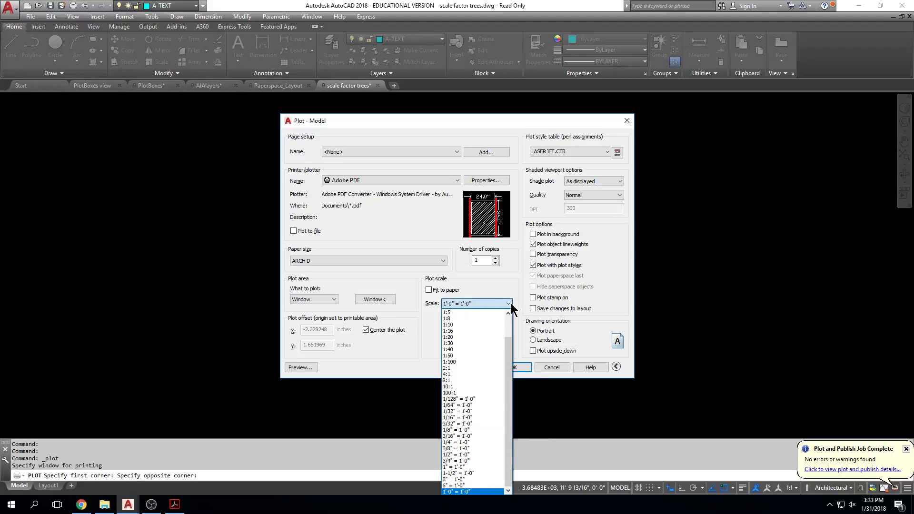
left_click(454, 485)
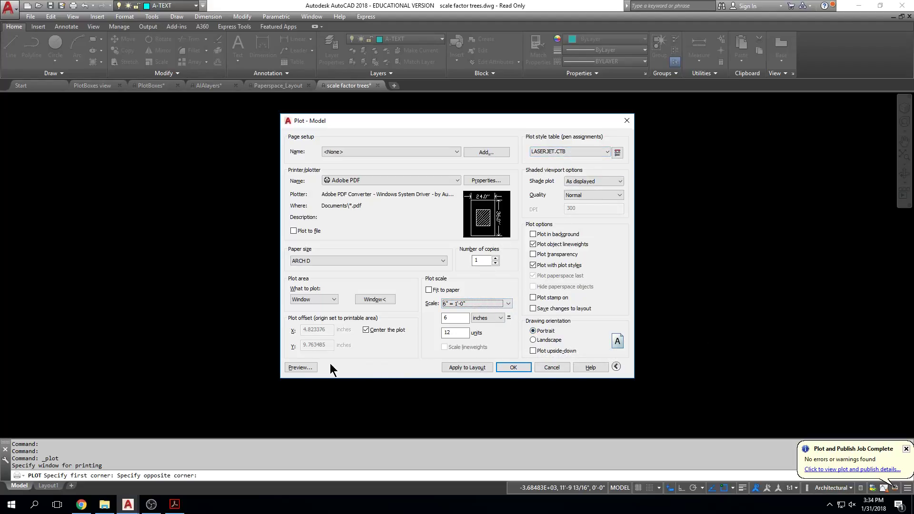
left_click(312, 365)
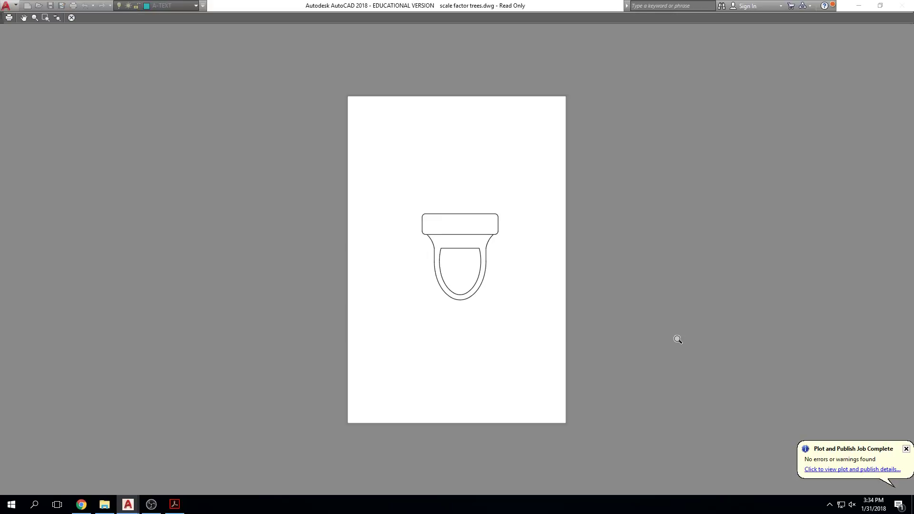
scroll(478, 252, "up", 8)
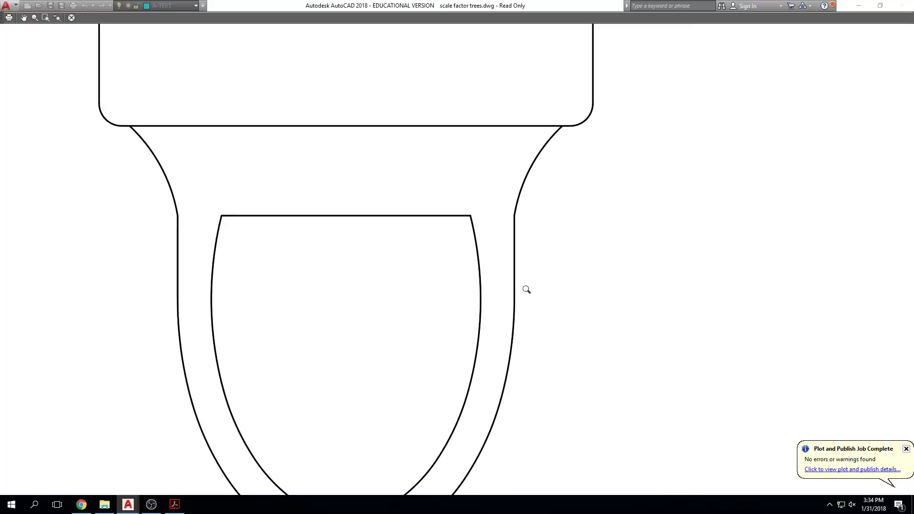
scroll(526, 308, "down", 8)
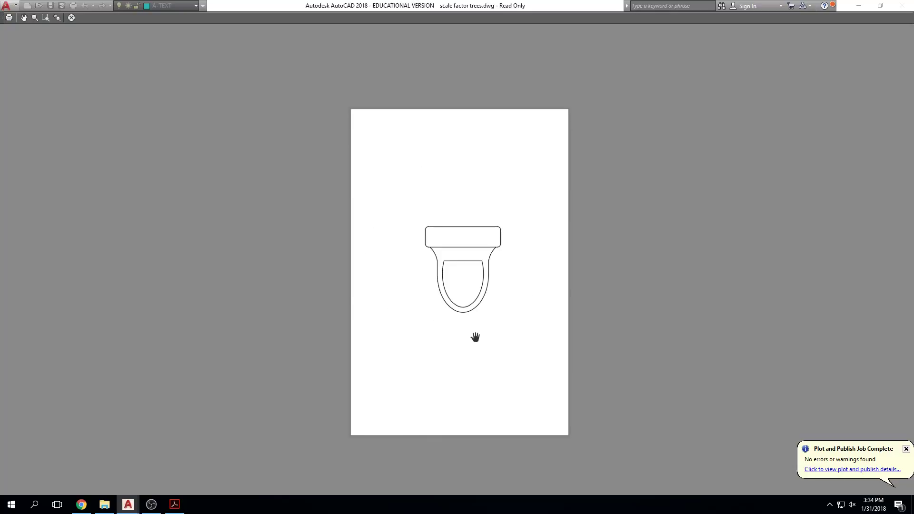
key("Escape")
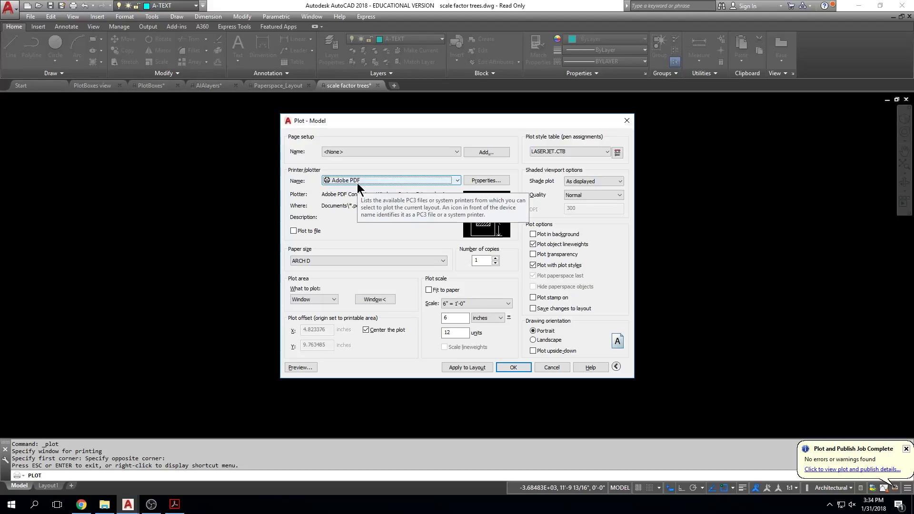
Plot the toilet to a PDF file named "tree toilet" on the Desktop.
left_click(509, 368)
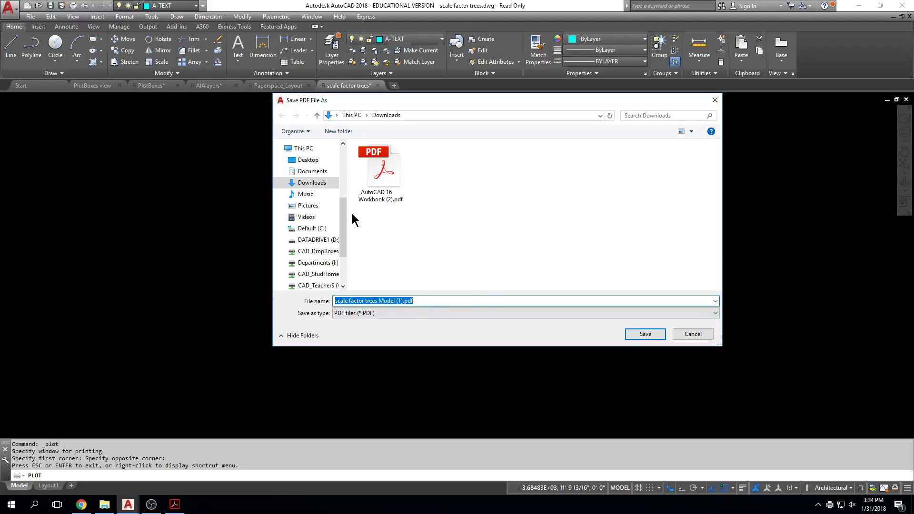
left_click(321, 160)
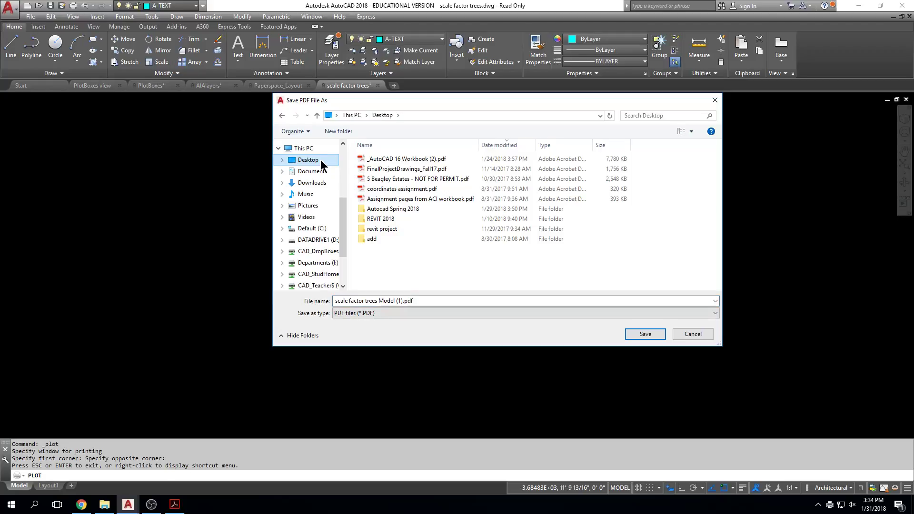
left_click(417, 299)
type("tree toilet")
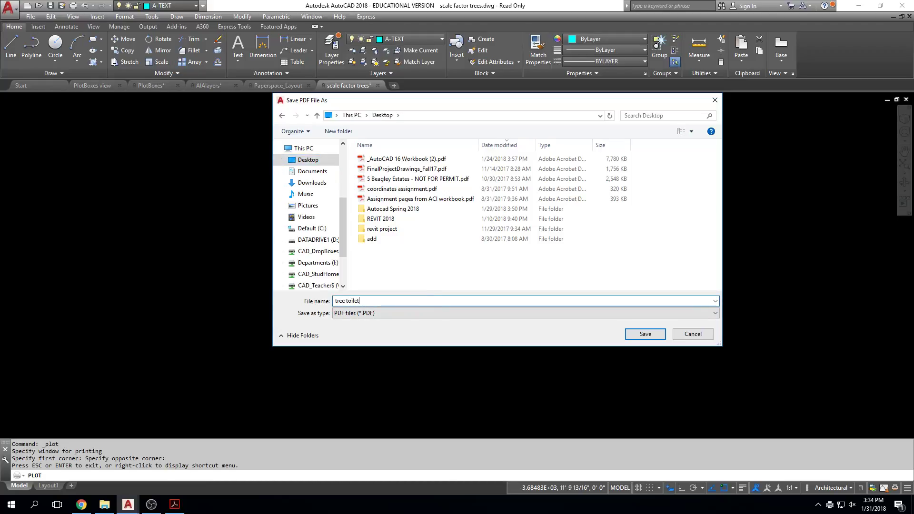
left_click(647, 335)
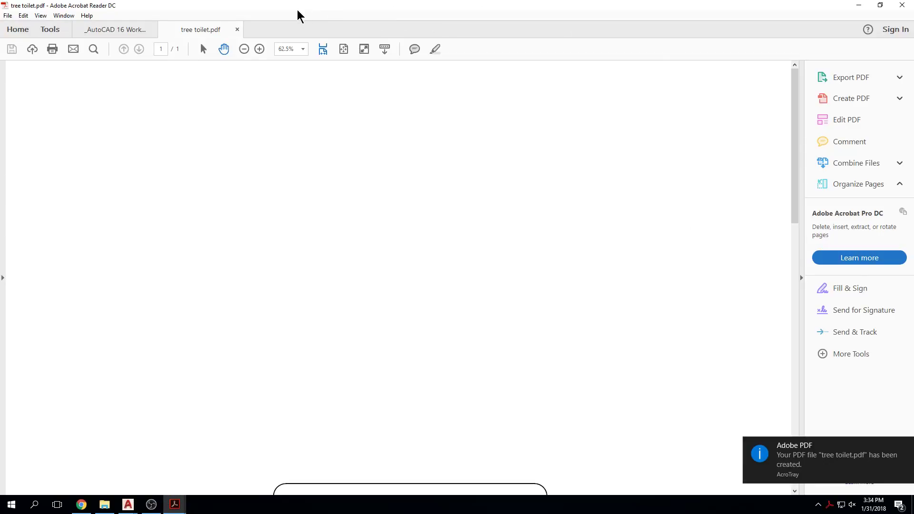
Fit the tree toilet.pdf page to the window and inspect the plotted toilet up close and as a whole sheet.
left_click(343, 49)
scroll(424, 234, "up", 5, "ctrl")
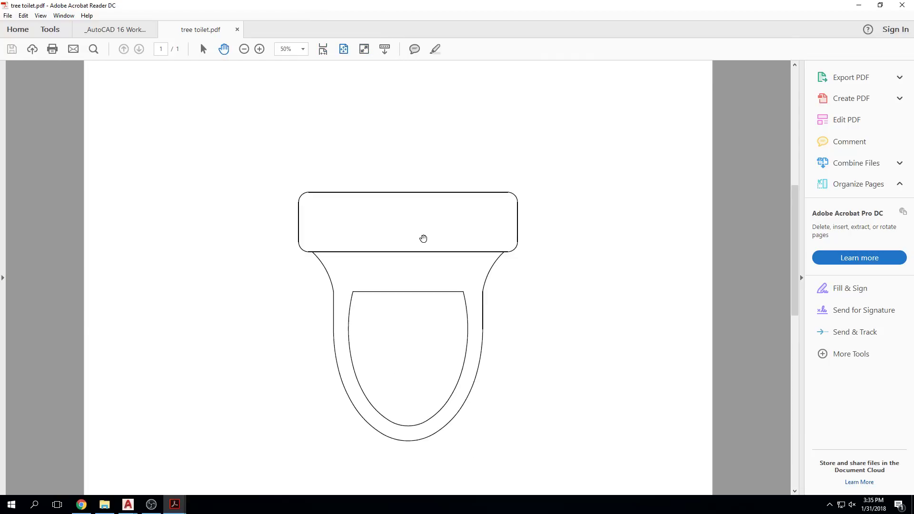
scroll(422, 245, "down", 5, "ctrl")
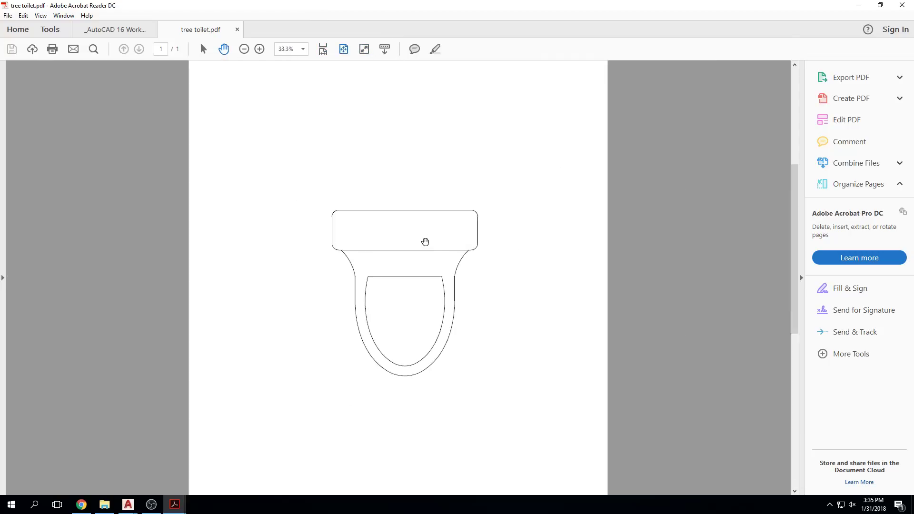
scroll(425, 241, "up", 2, "ctrl")
scroll(426, 241, "down", 2, "ctrl")
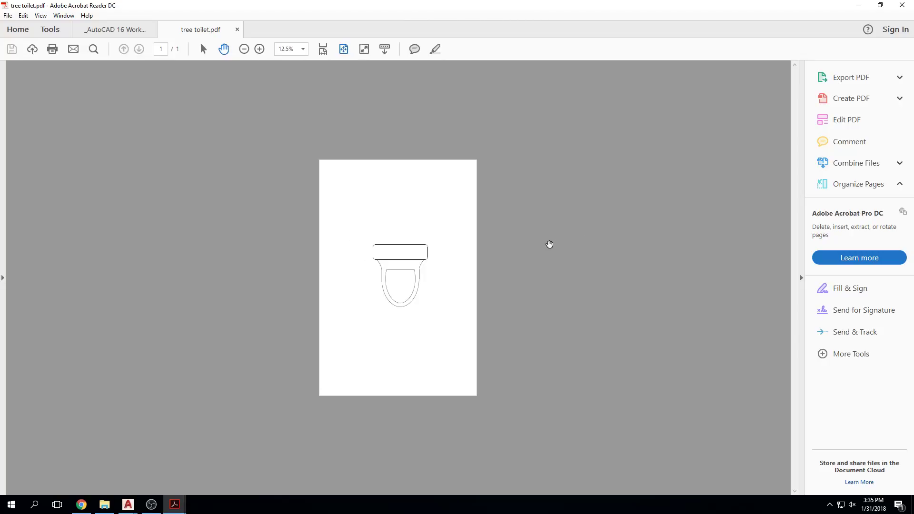
key("ctrl+0")
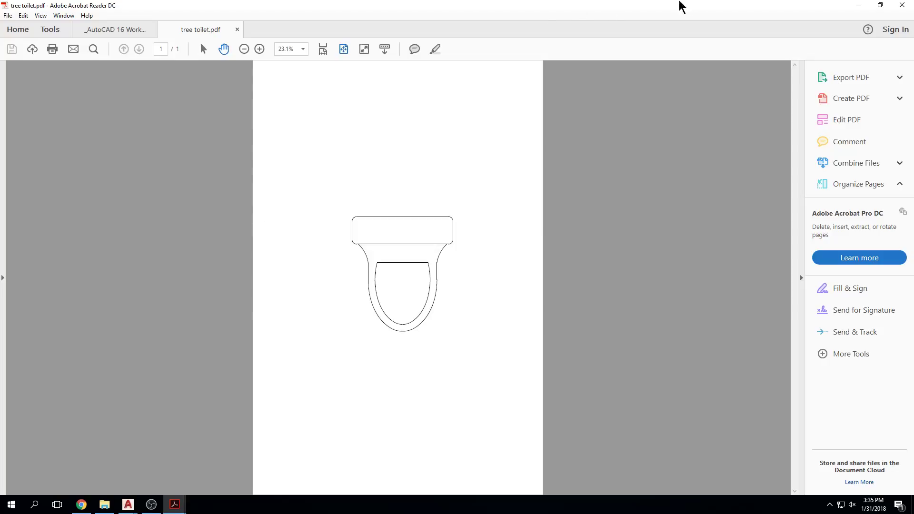
Minimize the open windows to find tree toilet.pdf on the desktop, and switch back to scale factor trees.dwg in AutoCAD.
left_click(860, 6)
left_click(864, 4)
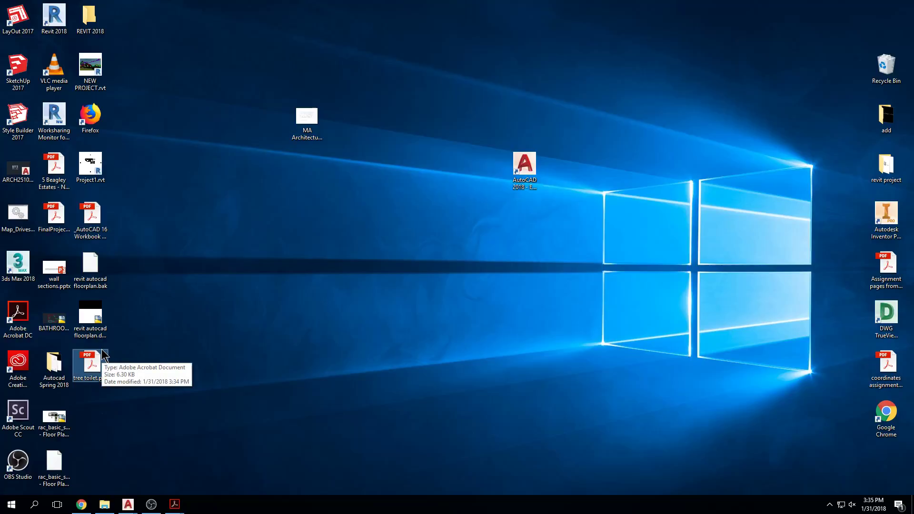
mouse_move(137, 508)
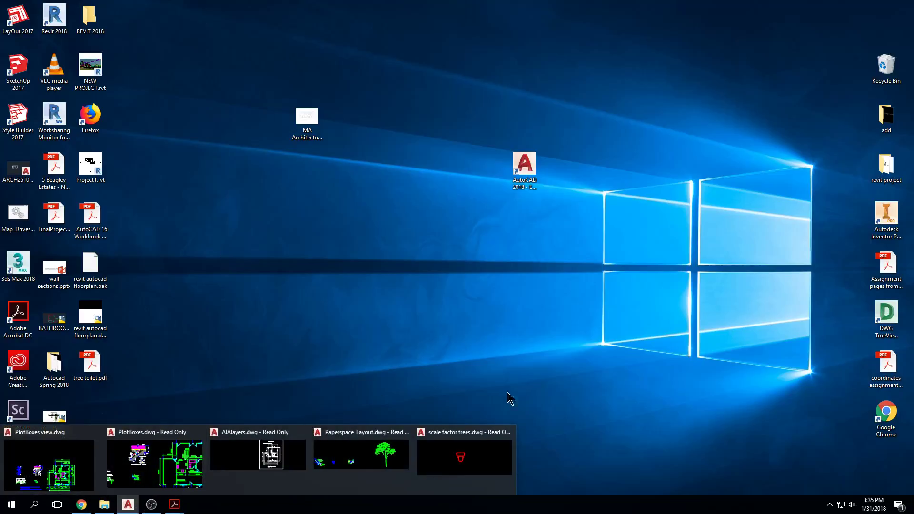
left_click(435, 466)
key("super+Up")
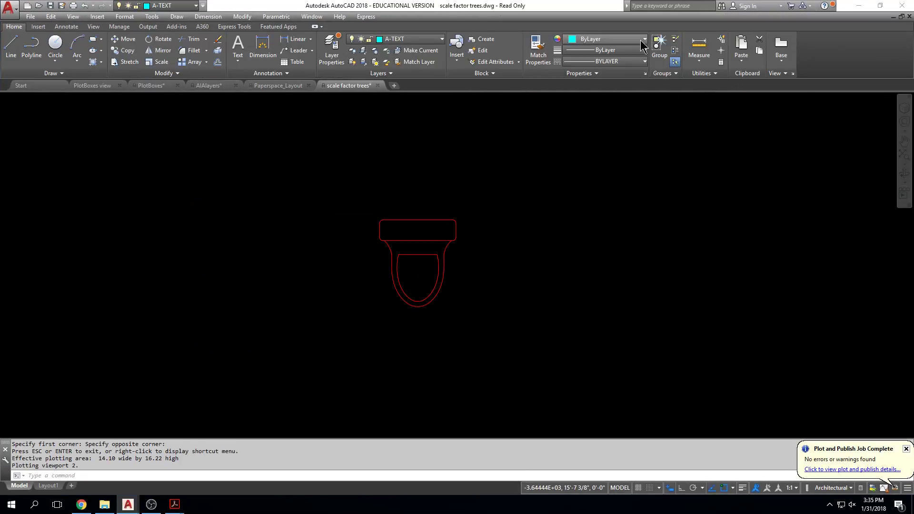
Examine the plot exercise drawings and read the building's caption for its paper size and orientation.
scroll(506, 222, "down", 10)
scroll(566, 241, "down", 6)
middle_click_drag(644, 248, 578, 256)
scroll(686, 211, "up", 2)
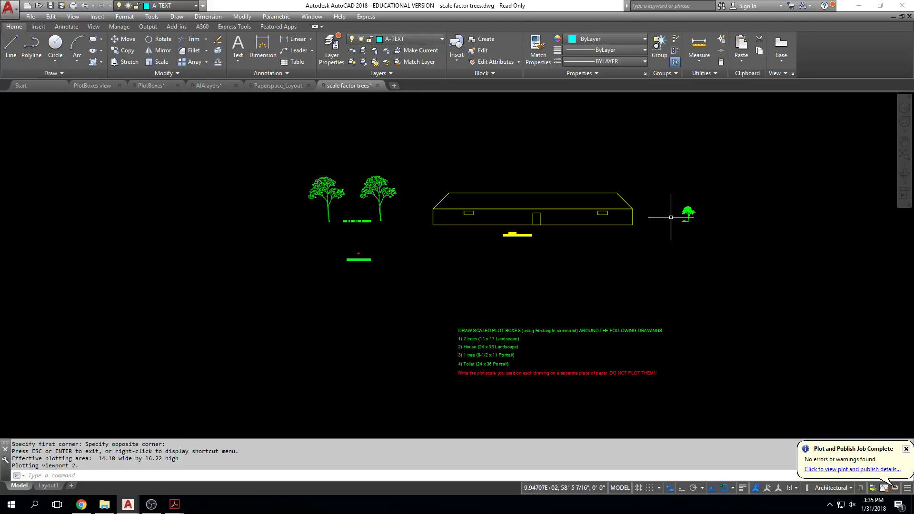
scroll(644, 204, "up", 2)
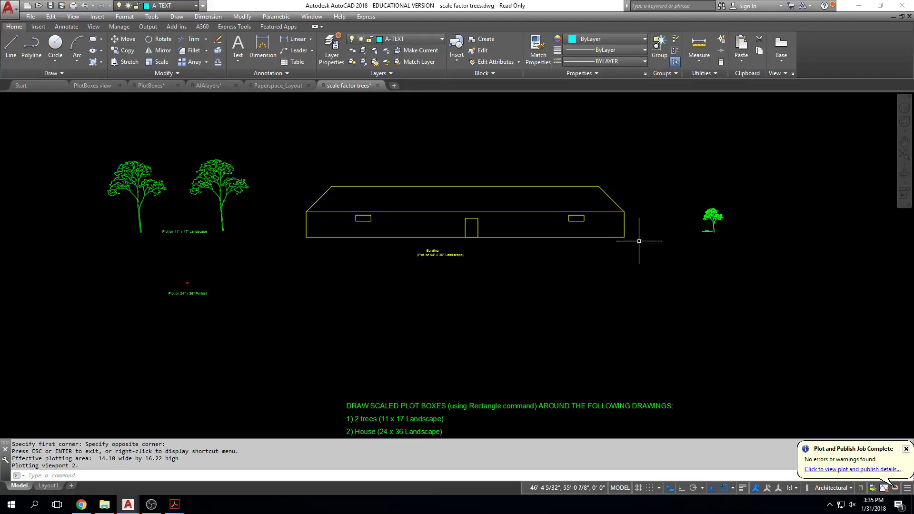
scroll(429, 255, "up", 4)
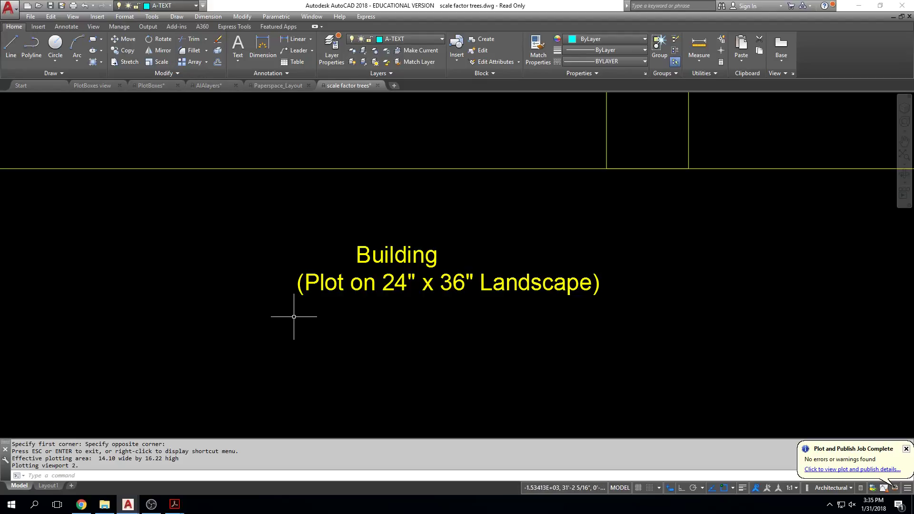
scroll(294, 317, "down", 8)
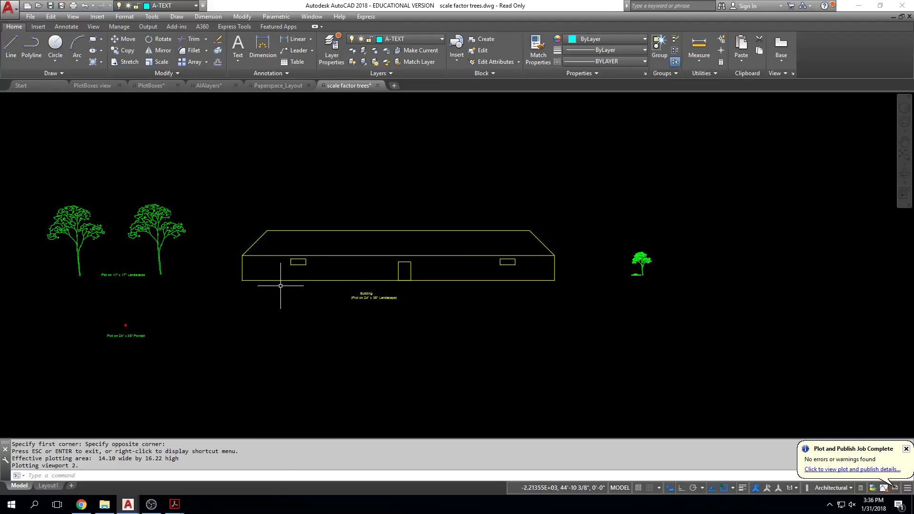
Start a new plot for the yellow building using the Adobe PDF plotter.
middle_click_drag(325, 305, 367, 304)
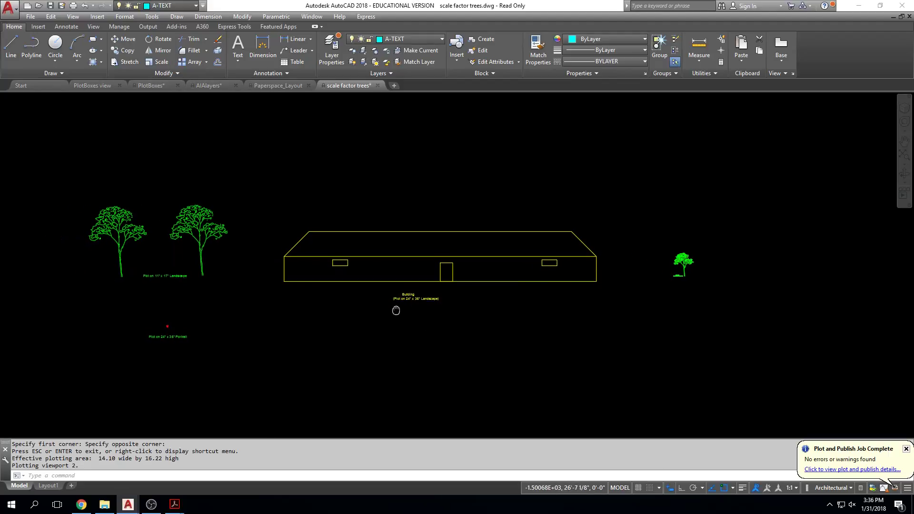
scroll(394, 306, "up", 2)
scroll(422, 347, "up", 2)
middle_click_drag(422, 347, 423, 365)
key("ctrl+p")
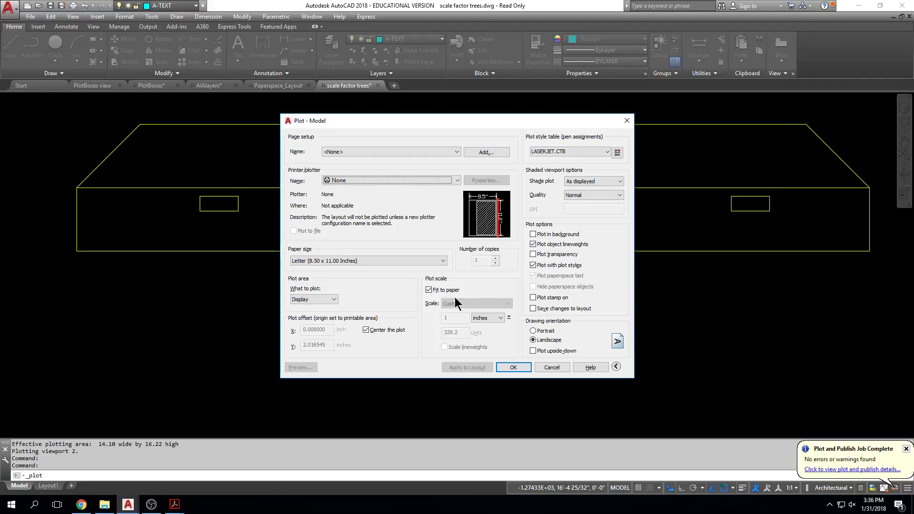
mouse_move(401, 120)
left_mouse_down()
mouse_move(700, 190)
mouse_move(399, 123)
left_mouse_up()
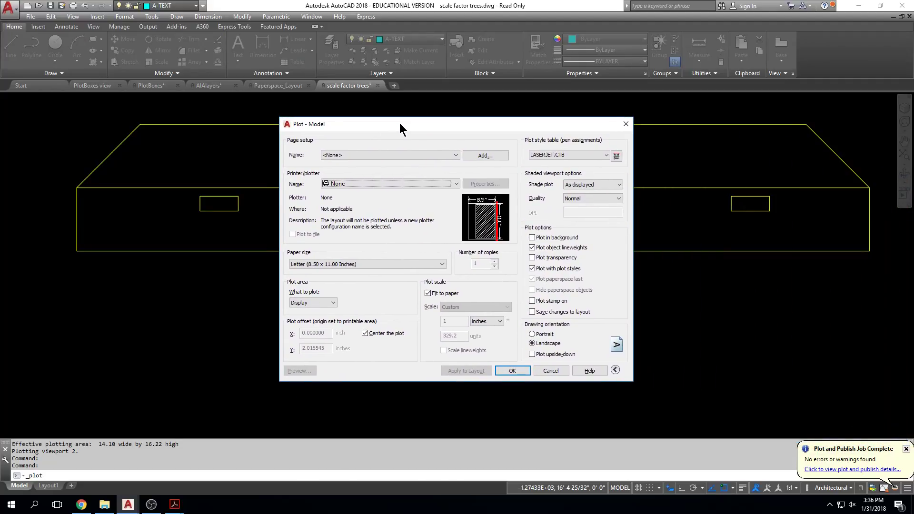
left_click(387, 184)
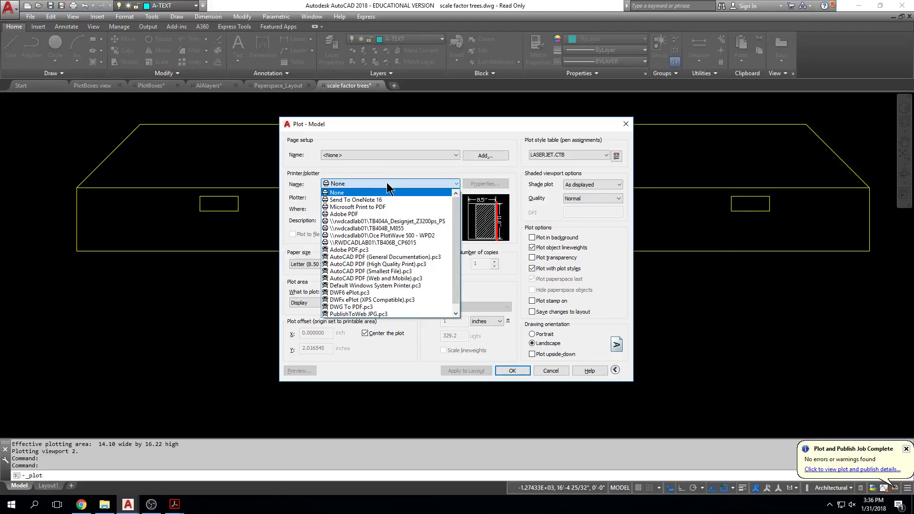
left_click(387, 216)
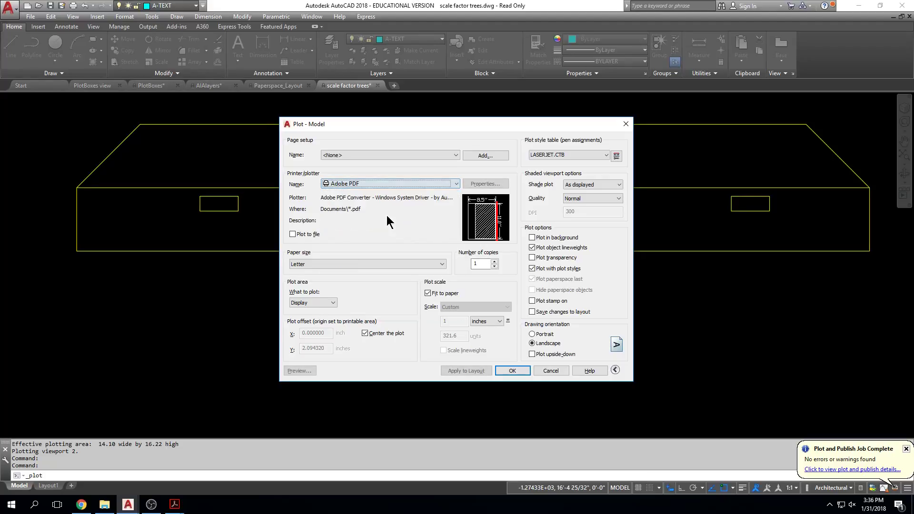
Set the paper size to ARCH D and define a window plot area around the building and its caption.
left_click(369, 267)
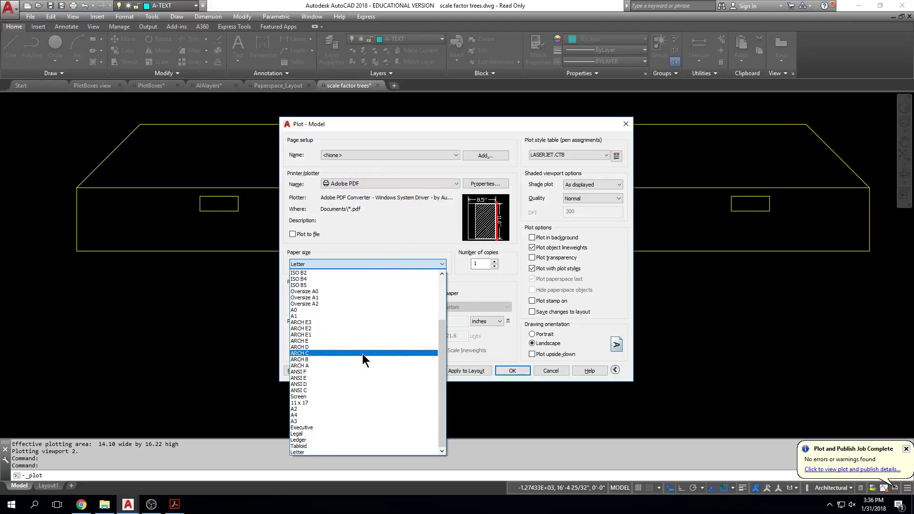
left_click(362, 347)
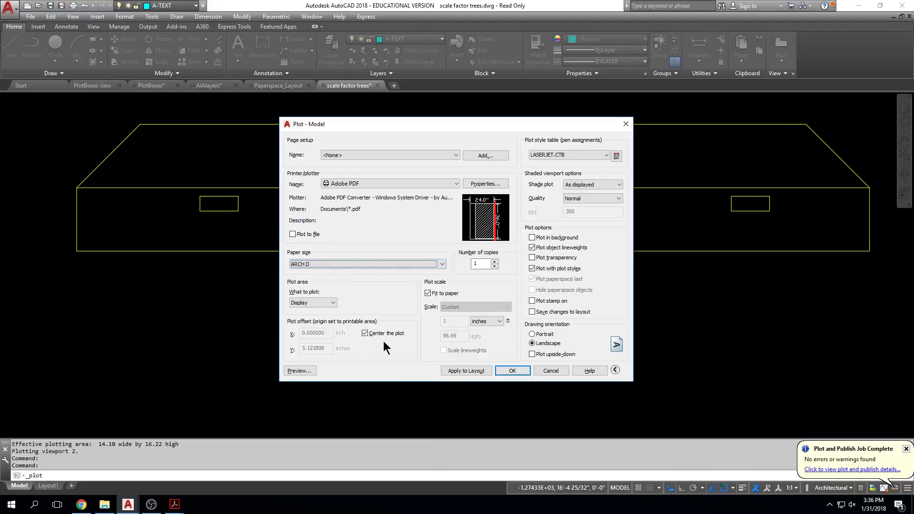
left_click(324, 304)
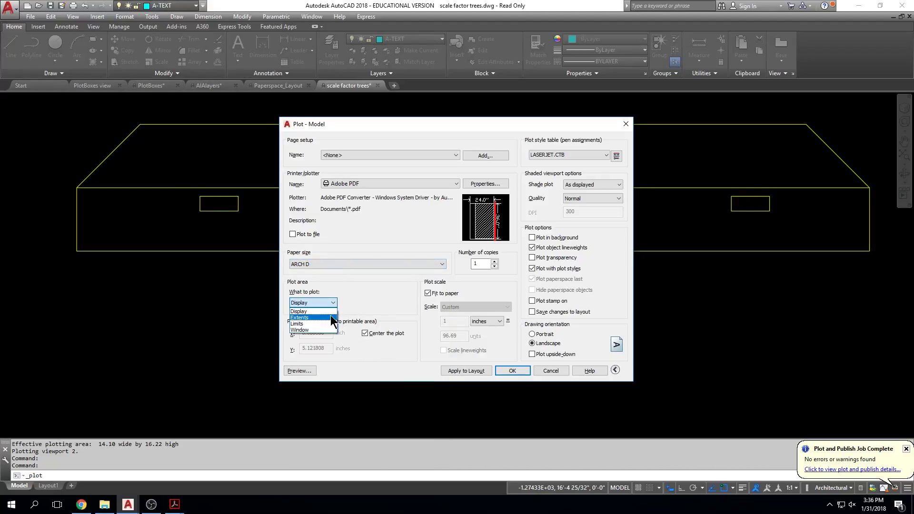
left_click(334, 330)
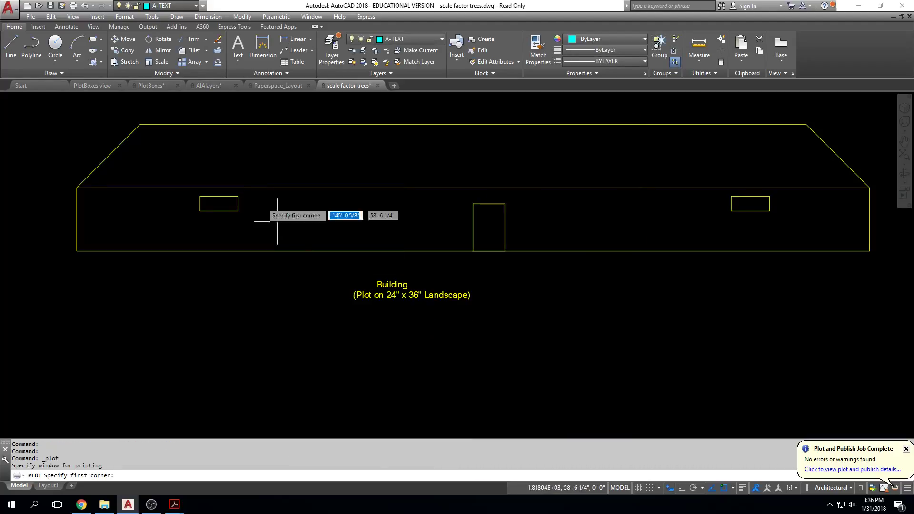
left_click(27, 98)
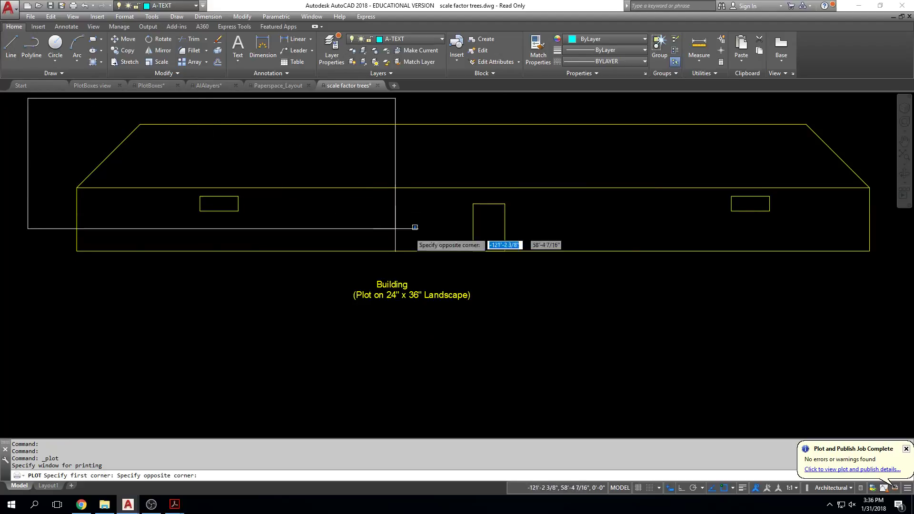
left_click(889, 310)
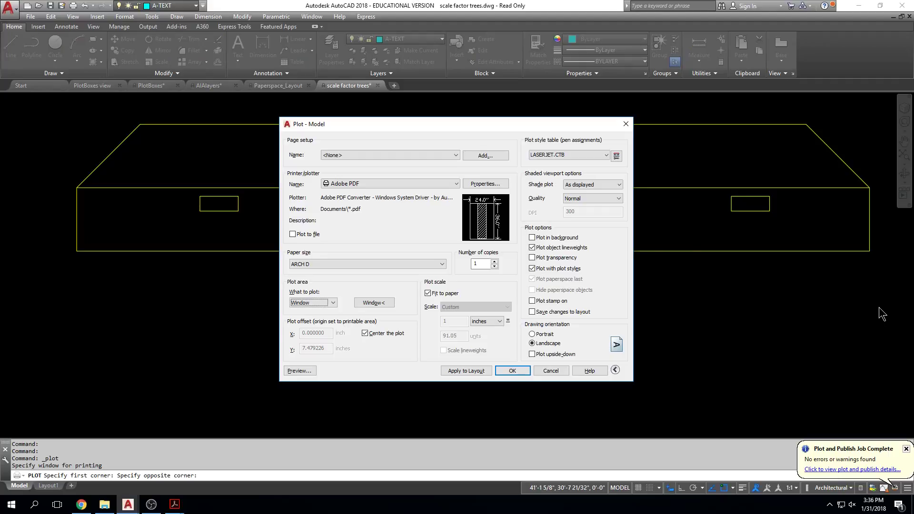
Redefine the plot window to start closer to the building's upper-left corner and still include its caption.
left_click(380, 308)
left_click(53, 104)
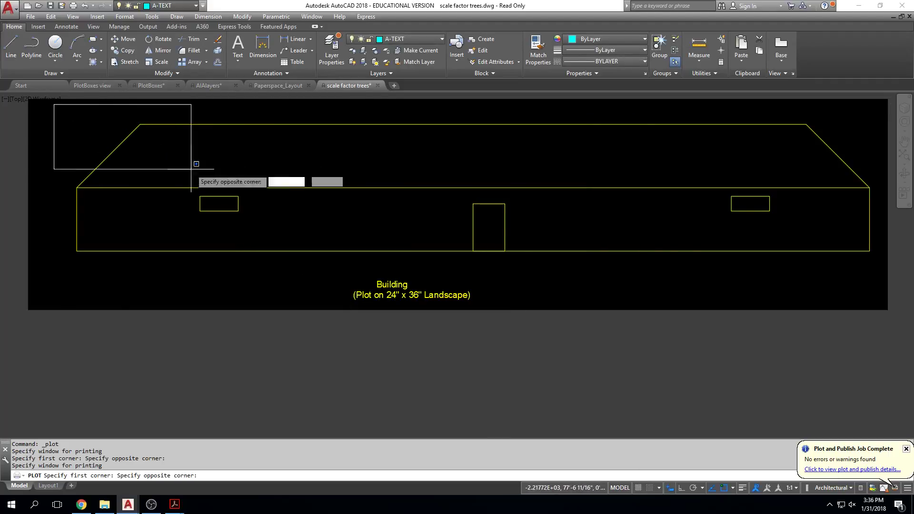
left_click(889, 325)
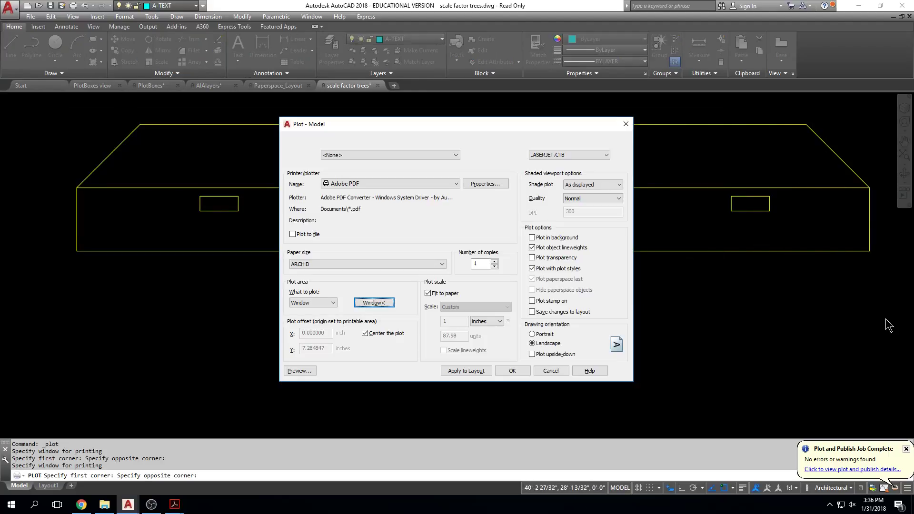
Turn off Fit to paper and set the plot scale to 1/8" = 1'-0".
left_click(428, 293)
left_click(506, 307)
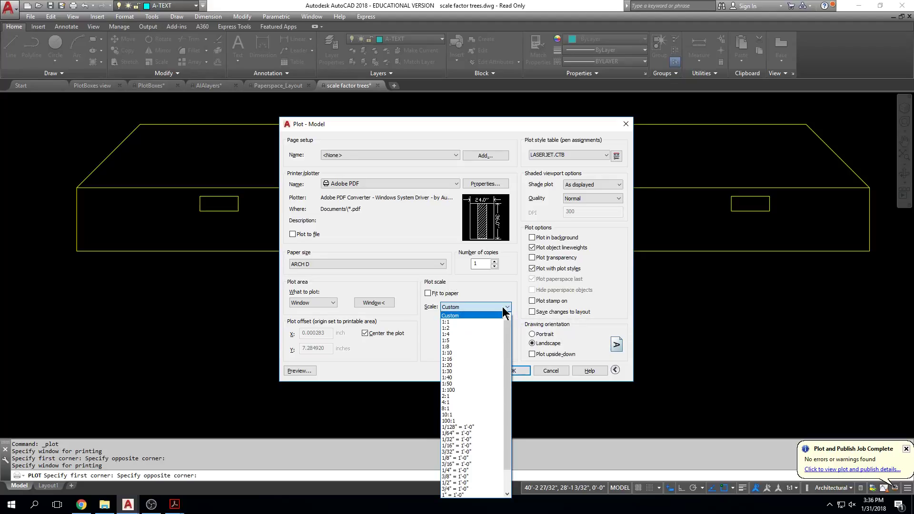
left_click(478, 458)
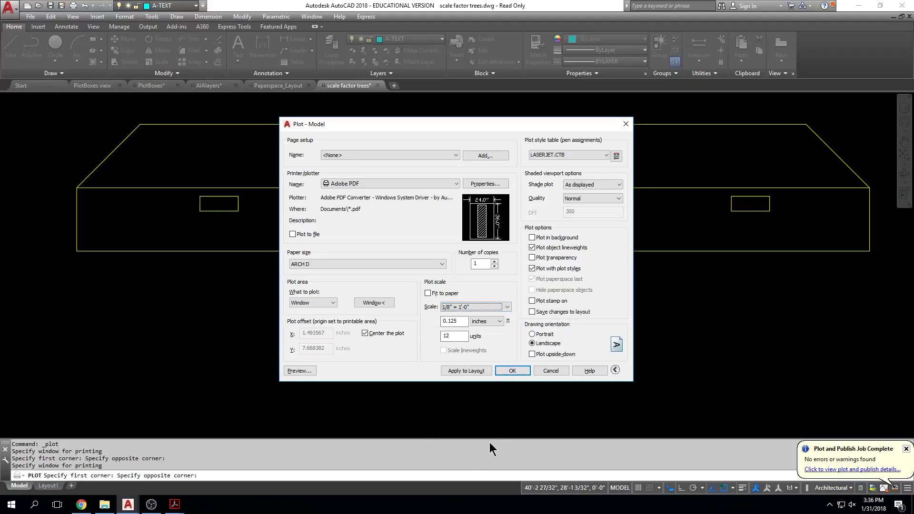
Preview the building's plot, inspect how it sits on the landscape sheet, and close the preview.
mouse_move(483, 241)
left_click(300, 371)
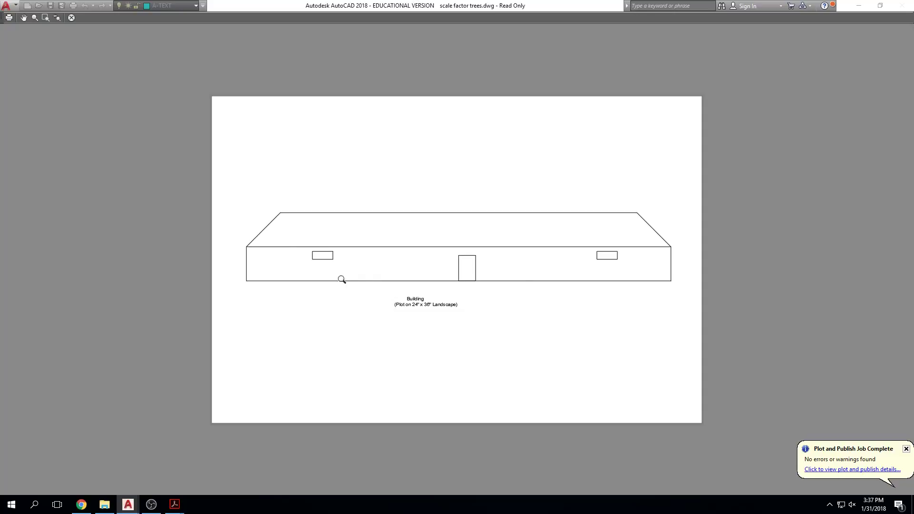
scroll(339, 274, "up", 5)
scroll(346, 280, "down", 8)
scroll(348, 282, "up", 6)
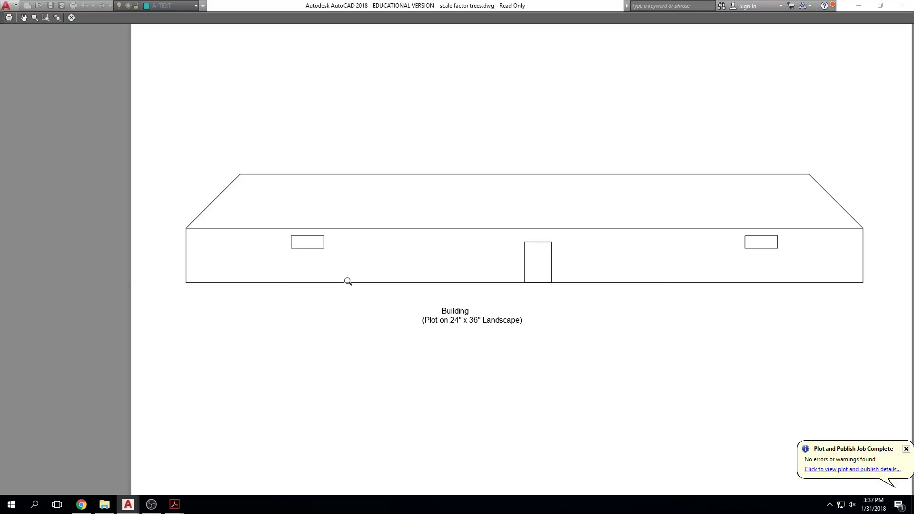
key("Escape")
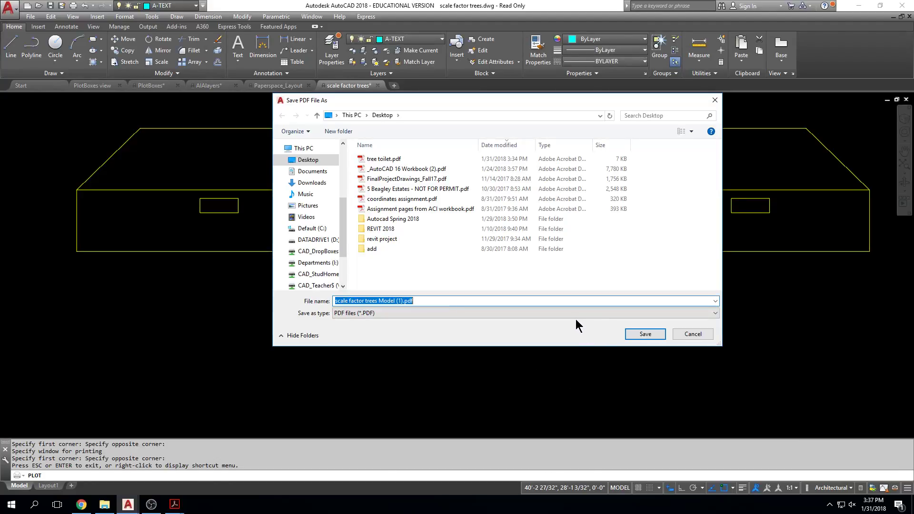
Save the plotted building to the desktop as a PDF named house tree.
type("hloue")
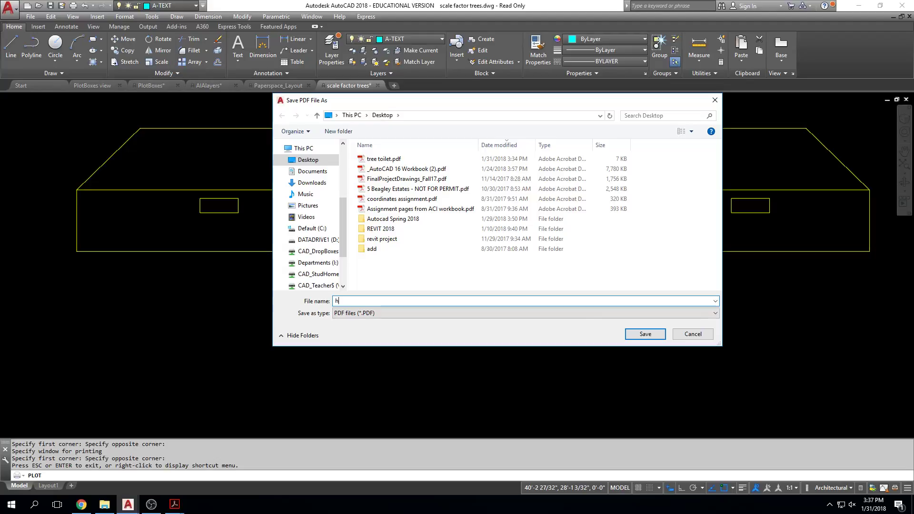
type("ouse tree")
key("Return")
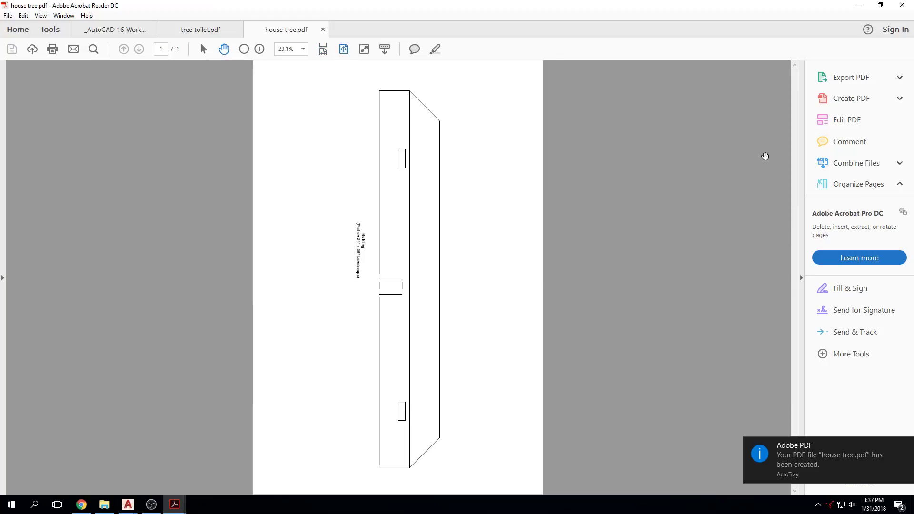
Rotate the view of house tree.pdf counterclockwise and zoom out to 25% to show the whole sheet.
left_click(41, 16)
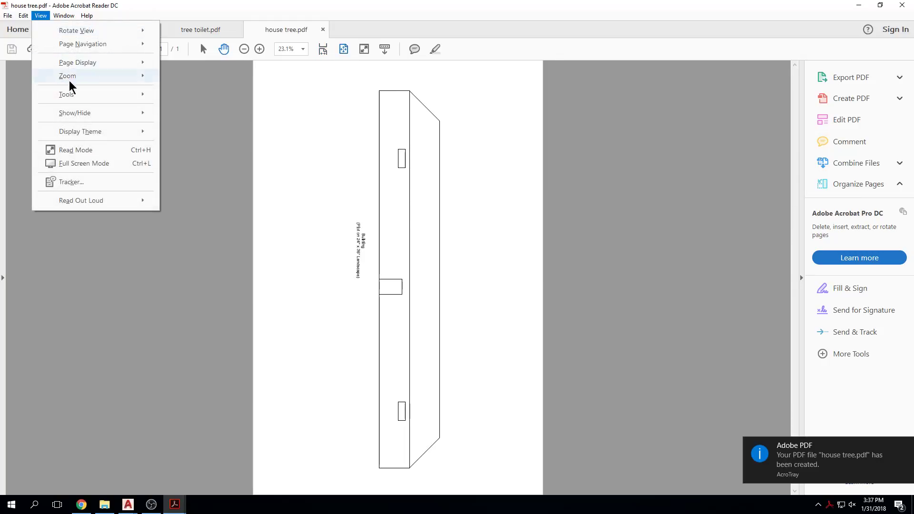
mouse_move(108, 30)
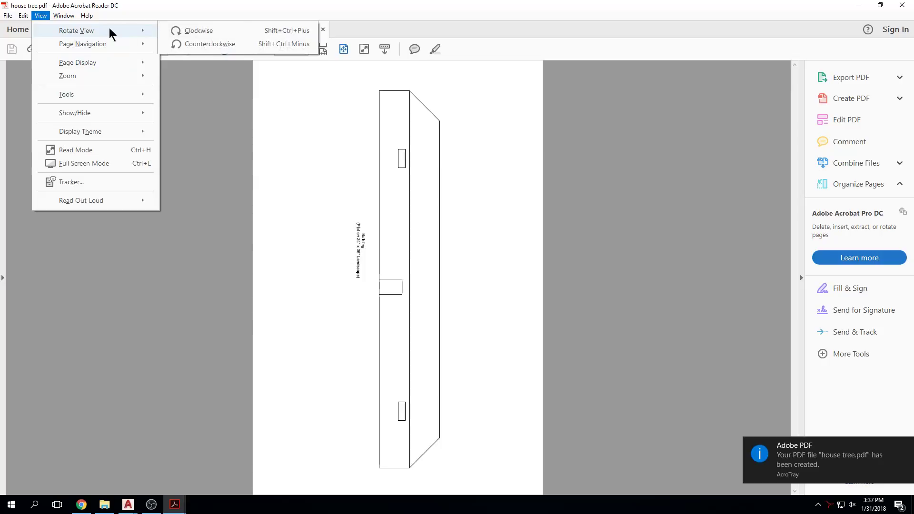
left_click(195, 44)
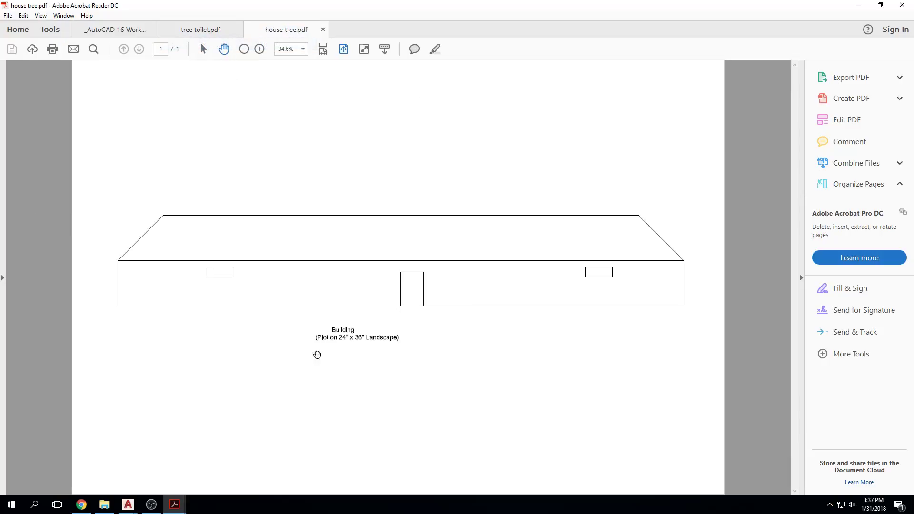
scroll(347, 339, "down", 1, "ctrl")
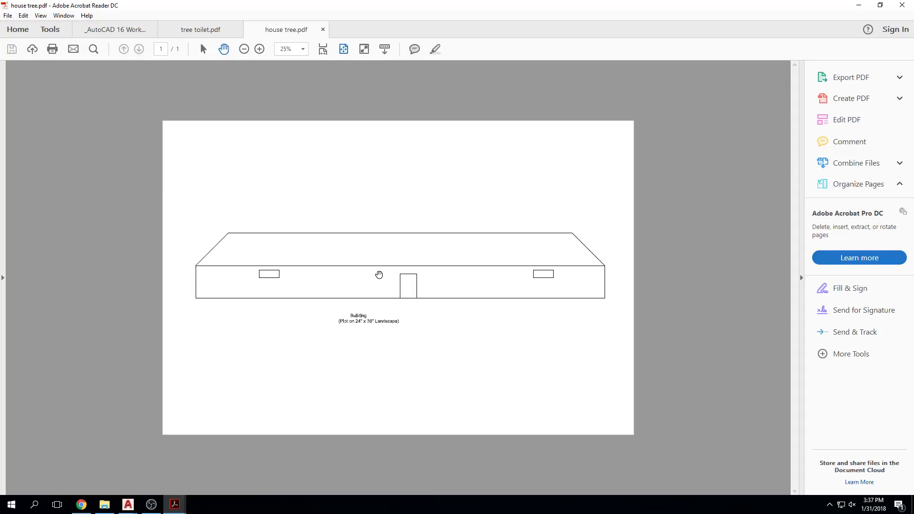
Return to scale factor trees.dwg in AutoCAD and review the exercise drawings with their plot box instructions.
left_click(859, 5)
scroll(485, 152, "down", 6)
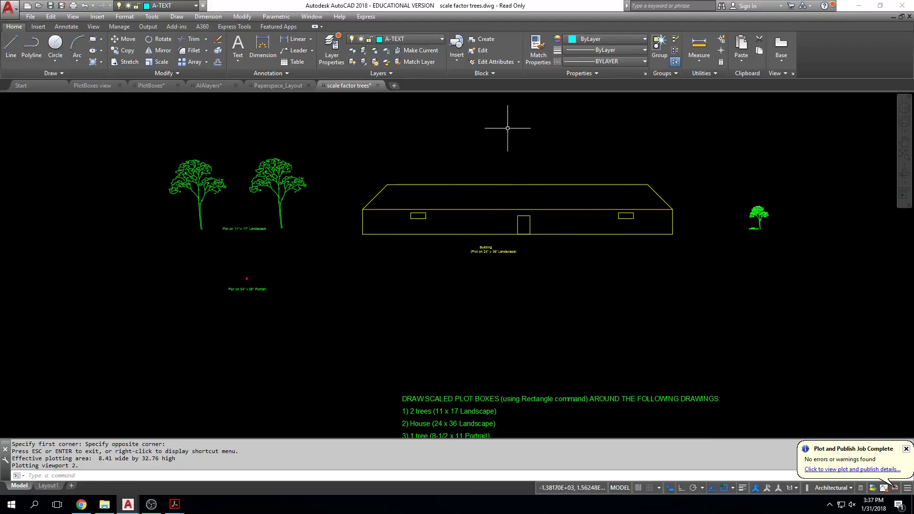
middle_click_drag(448, 136, 387, 182)
middle_click(387, 181)
middle_click(388, 181)
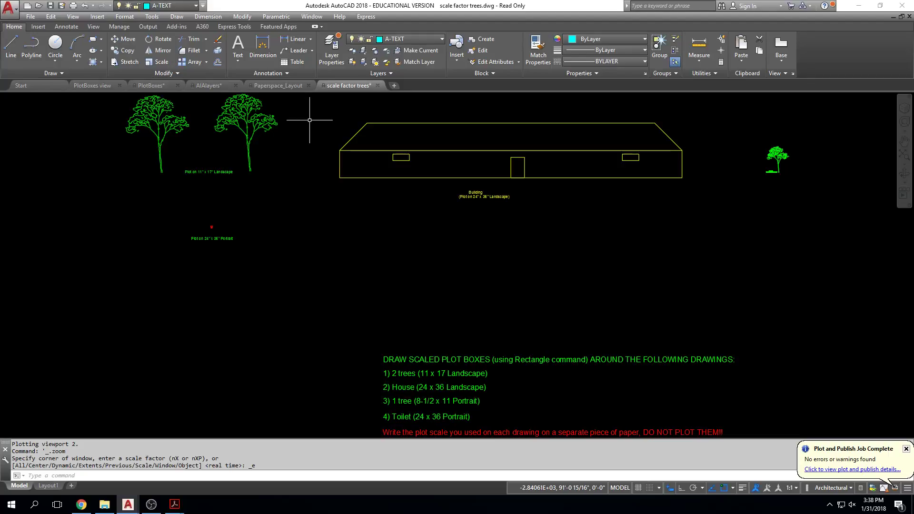
Switch to PlotBoxes.dwg and examine its plotting instructions, construction details and floor plan.
left_click(279, 86)
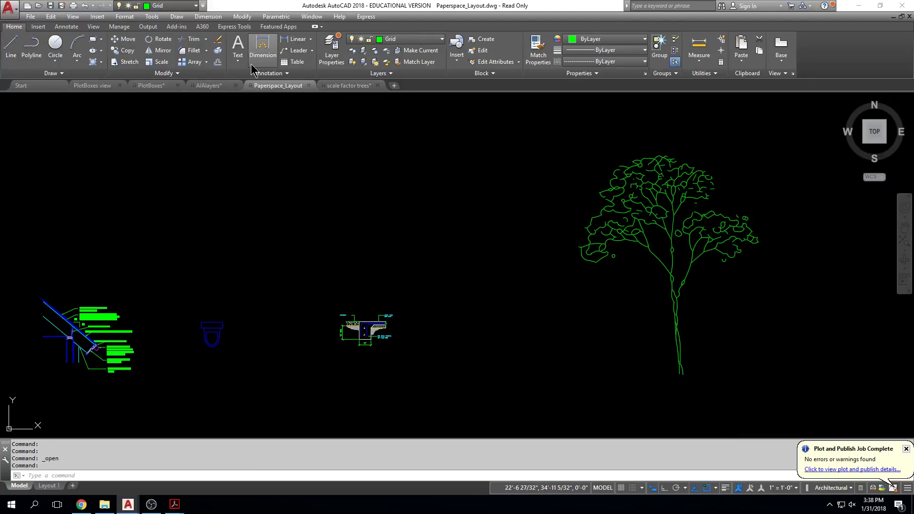
left_click(148, 87)
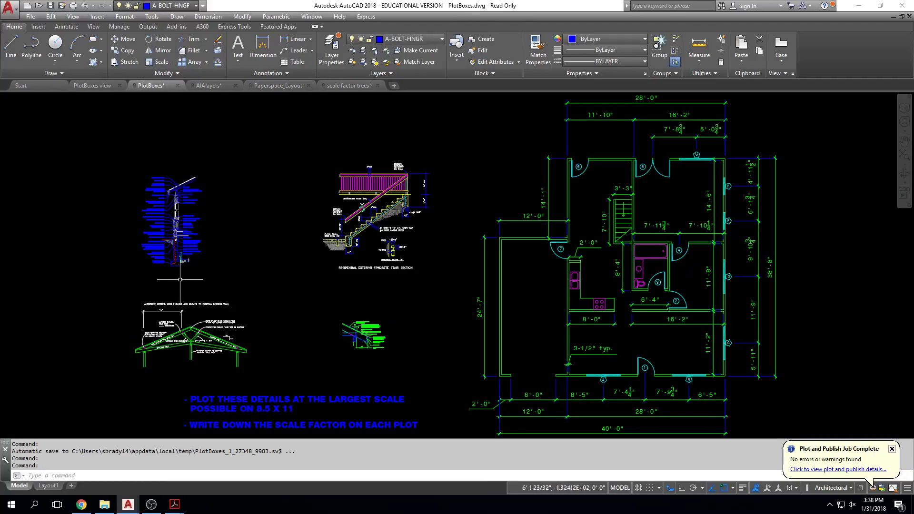
scroll(174, 344, "up", 4)
middle_click_drag(477, 318, 374, 171)
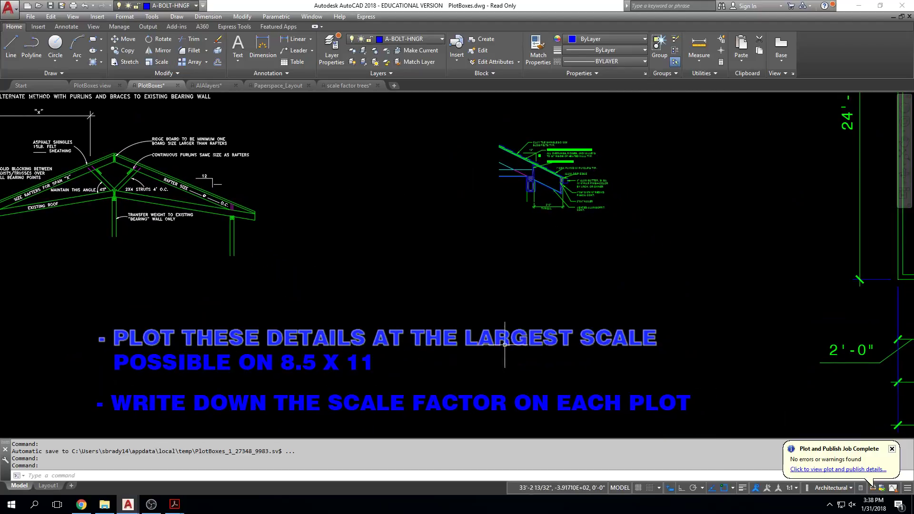
scroll(522, 293, "down", 5)
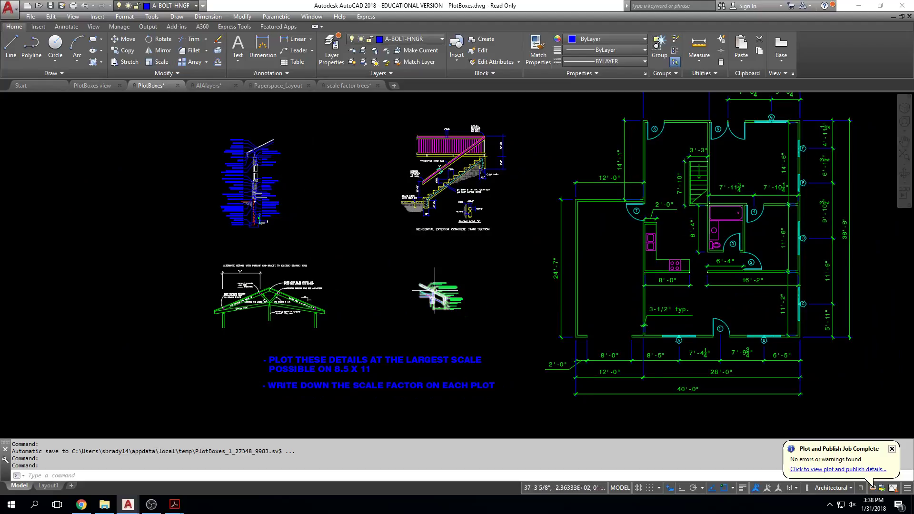
middle_click_drag(665, 278, 522, 308)
scroll(522, 308, "down", 2)
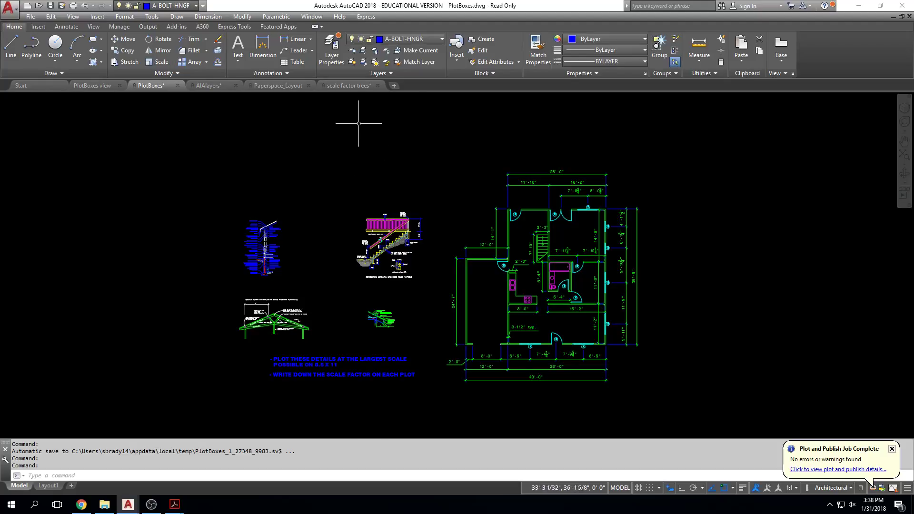
Check AIAlayers.dwg and close the Paperspace_Layout drawing.
left_click(219, 87)
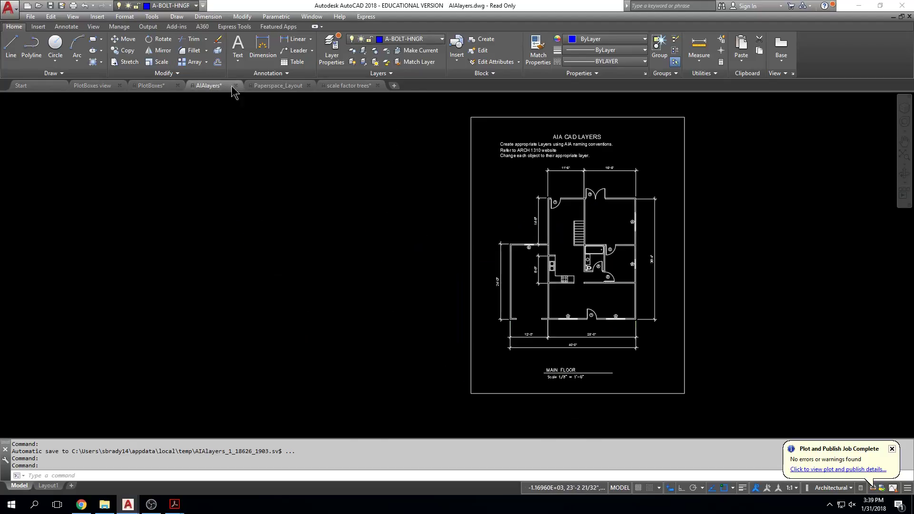
left_click(270, 87)
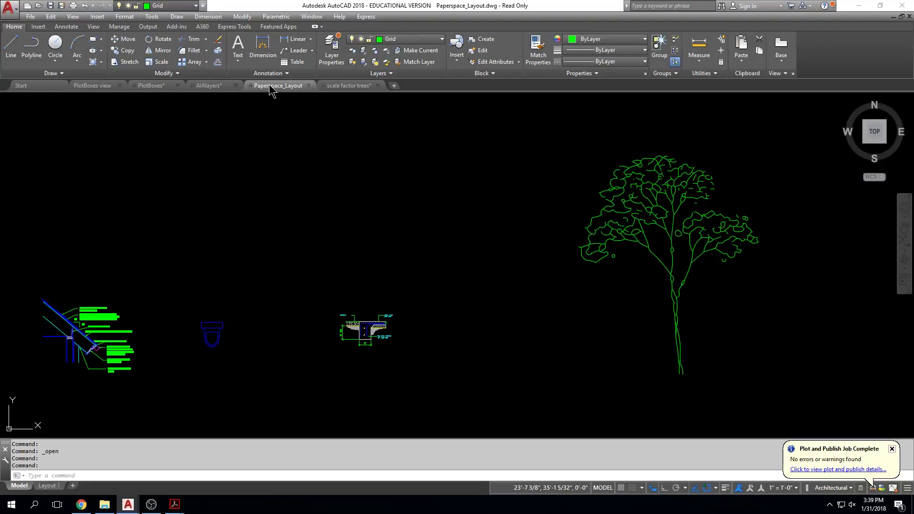
left_click(309, 86)
Review the trees, building and toilet in scale factor trees.dwg against the listed paper sizes and orientations.
scroll(261, 147, "down", 1)
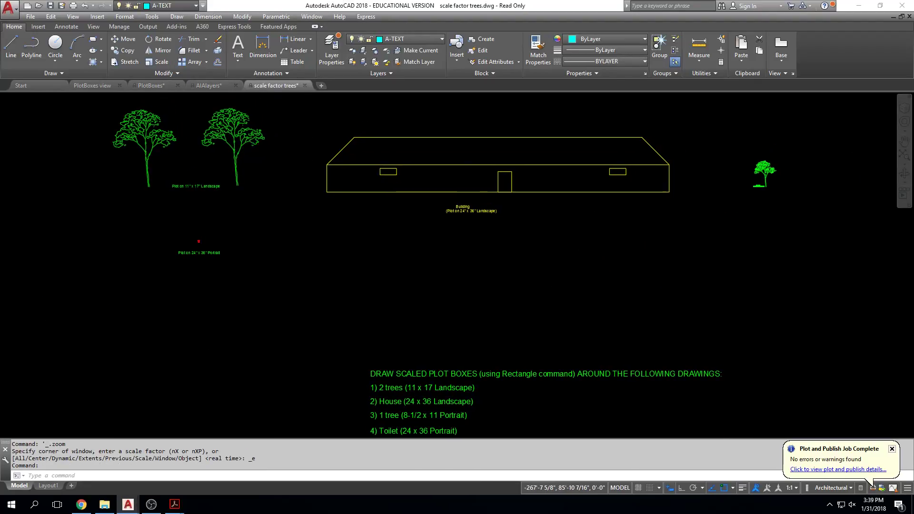
scroll(359, 200, "down", 1)
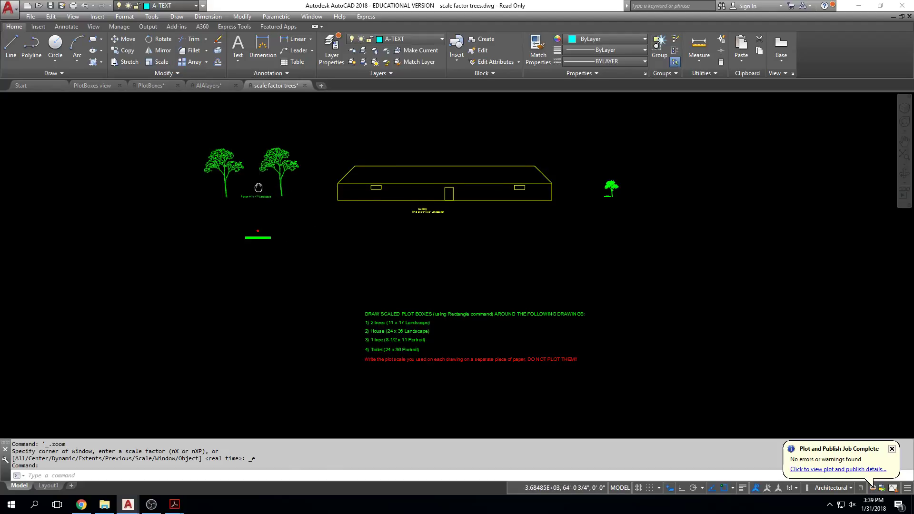
middle_click_drag(259, 187, 262, 192)
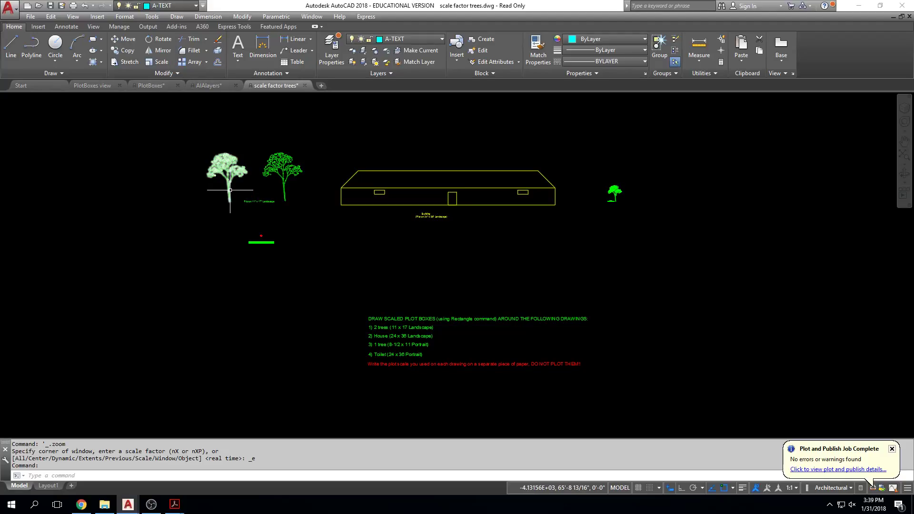
mouse_move(230, 190)
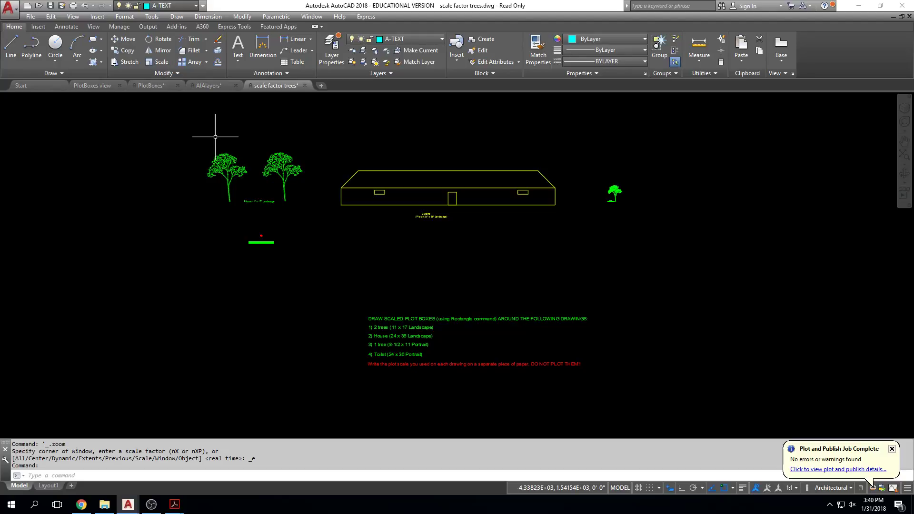
scroll(245, 164, "up", 4)
scroll(236, 200, "down", 3)
Try a window plot area around all the drawings in PlotBoxes.dwg with Fit to paper turned off.
left_click(138, 87)
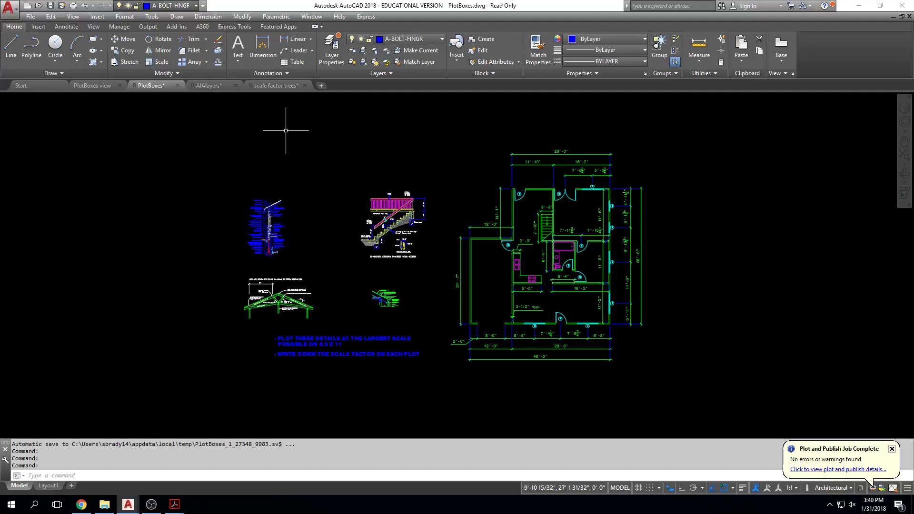
key("ctrl+p")
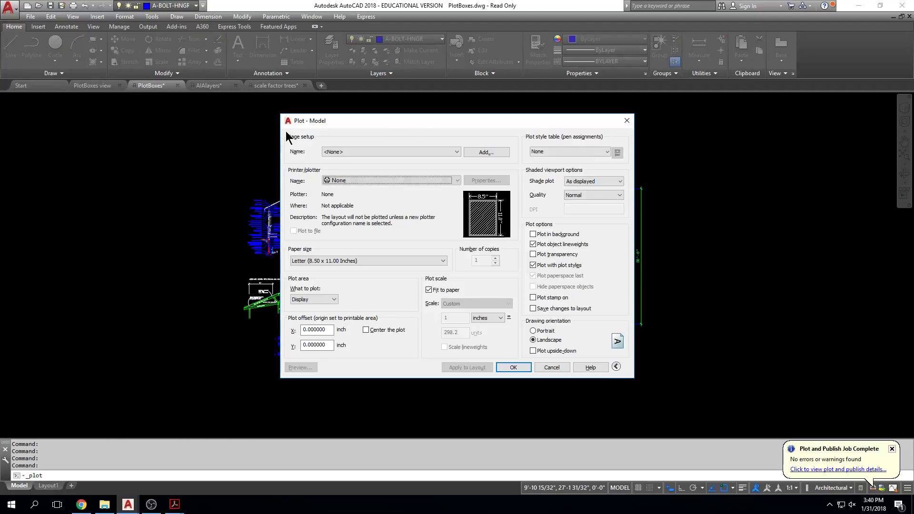
left_click(333, 300)
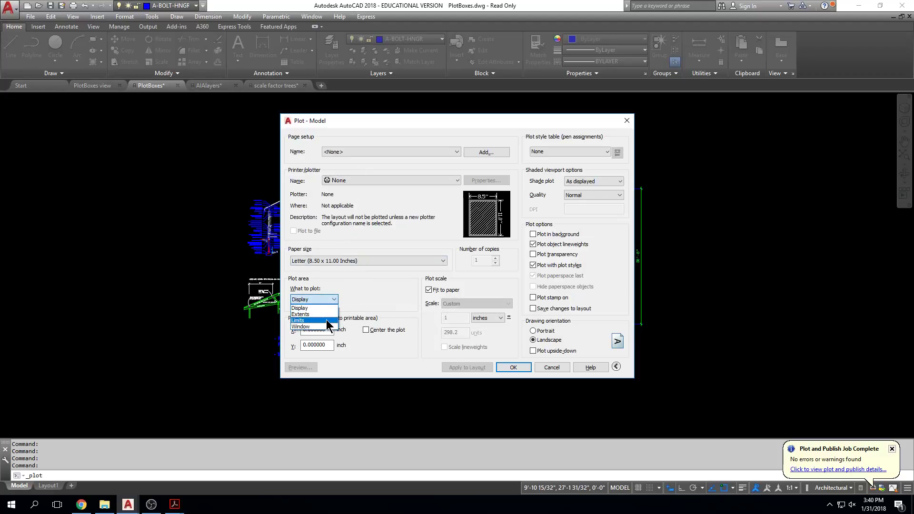
left_click(327, 324)
left_click(669, 118)
left_click(191, 405)
left_click(429, 290)
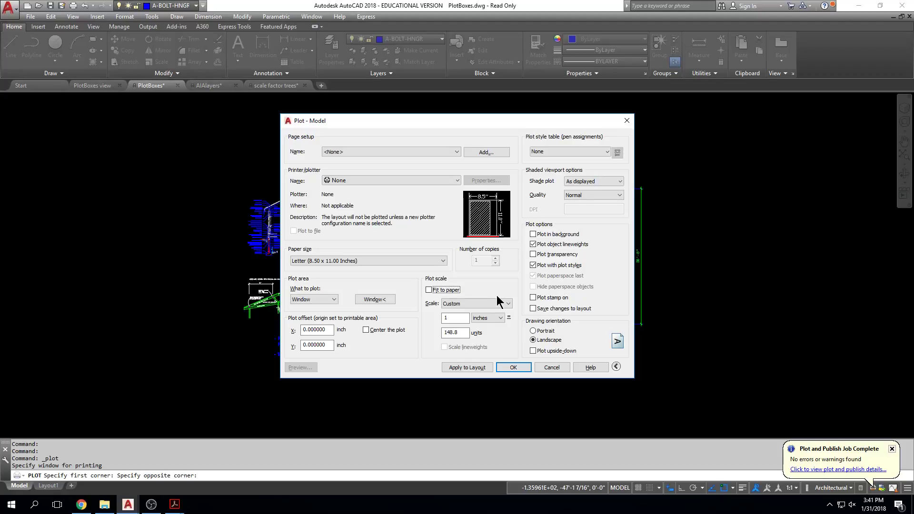
key("Escape")
Return to scale factor trees.dwg and review the two trees, toilet and building with their paper sizes.
mouse_move(46, 489)
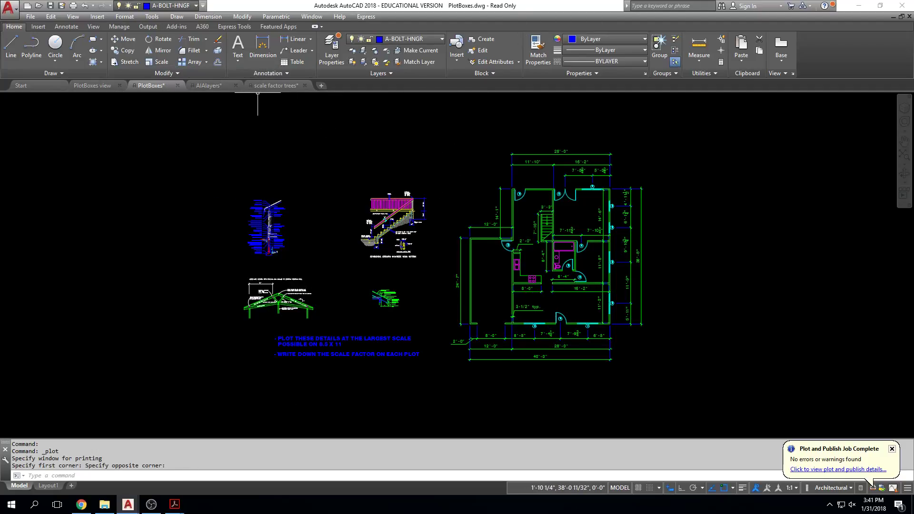
mouse_move(262, 89)
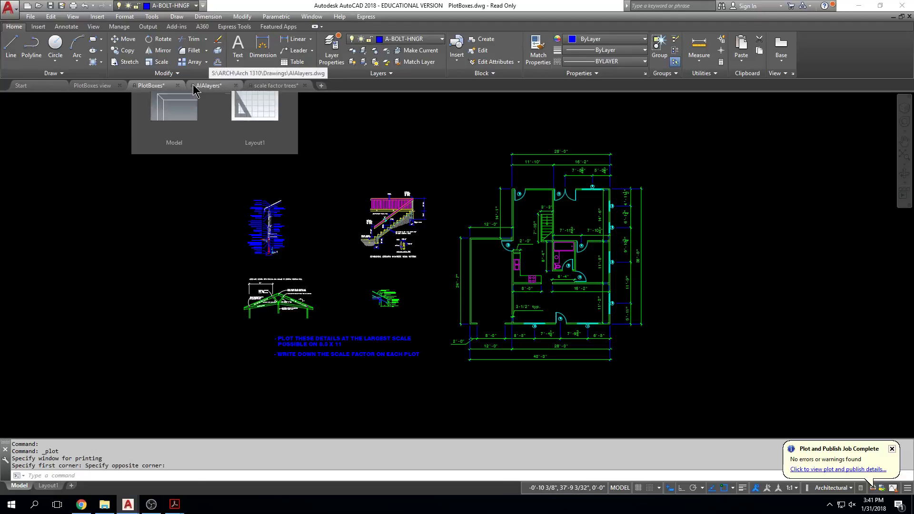
left_click(275, 87)
key("Escape")
key("Escape")
key("Escape")
scroll(406, 305, "down", 2)
middle_click_drag(188, 334, 306, 333)
scroll(307, 324, "down", 1)
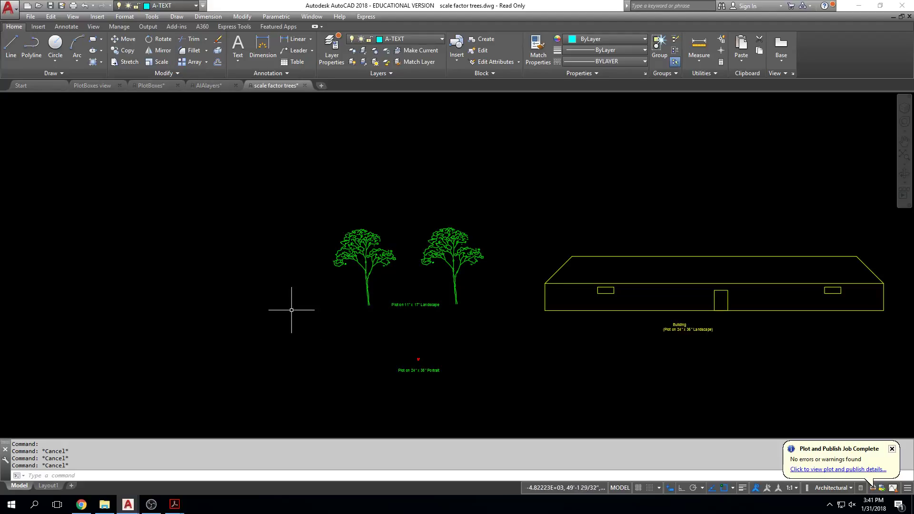
mouse_move(260, 316)
middle_mouse_down()
mouse_move(304, 317)
mouse_move(380, 296)
middle_mouse_up()
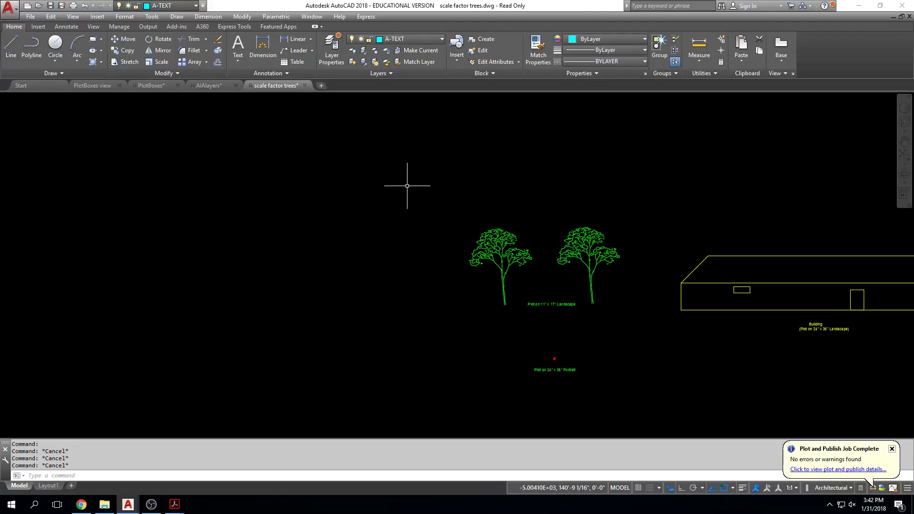
Switch to the AutoCAD workbook PDF and examine the scale factors in the plotting chart.
mouse_move(175, 505)
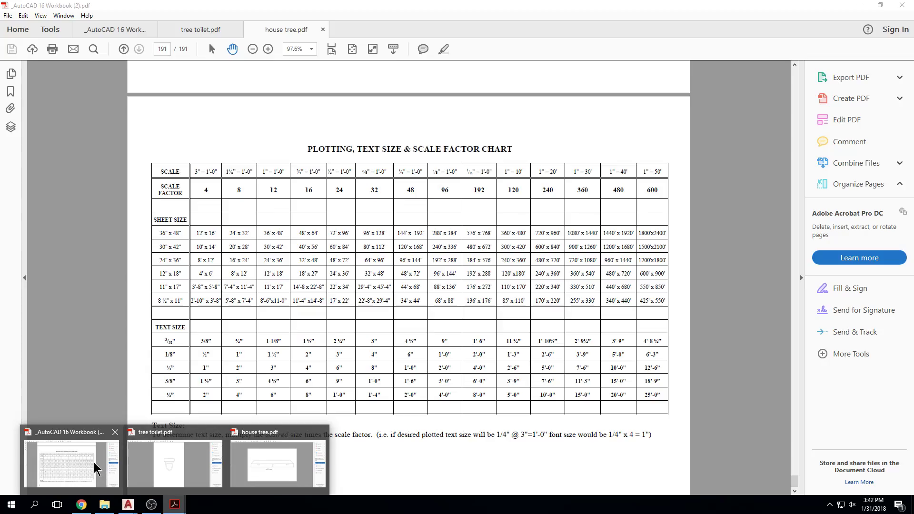
left_click(105, 469)
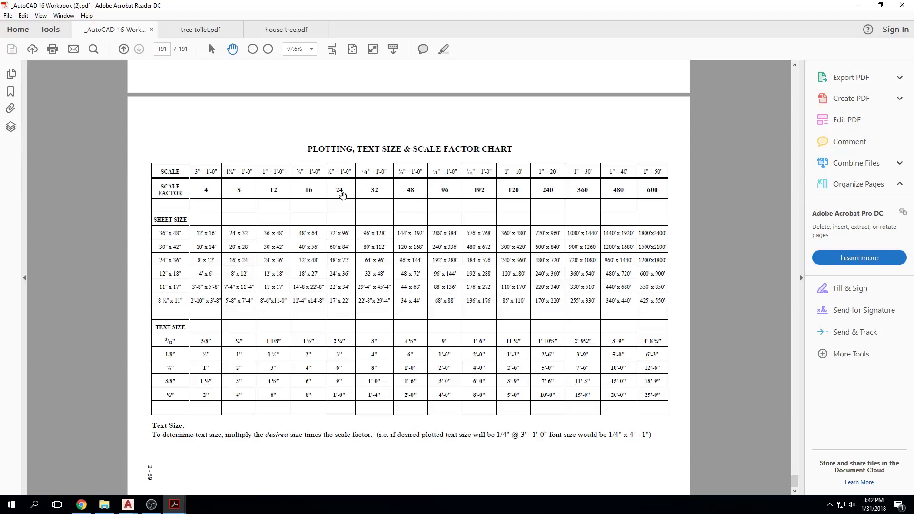
left_click(859, 5)
Back in scale factor trees.dwg, move the toilet and its label to the left of the two trees.
middle_click_drag(453, 302, 388, 301)
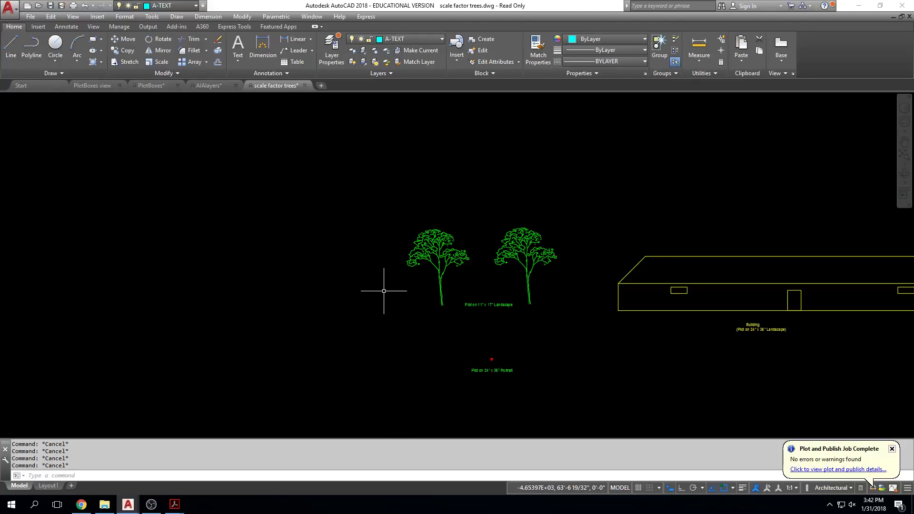
scroll(383, 296, "up", 4)
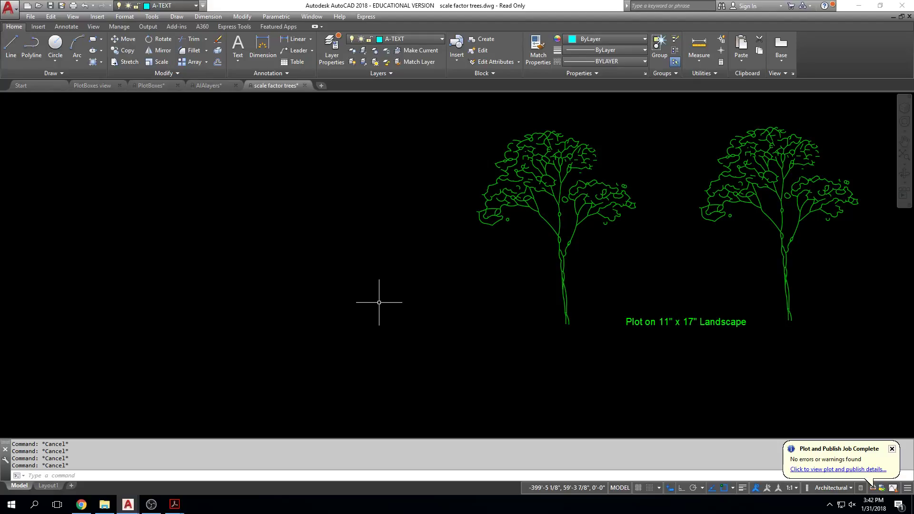
scroll(535, 307, "down", 5)
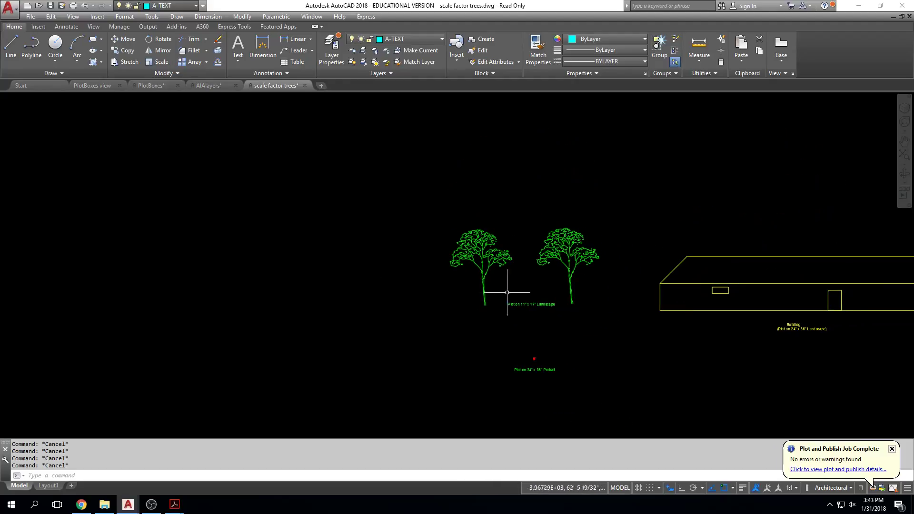
left_click(570, 346)
left_click(497, 392)
type("m")
key("Return")
left_click(534, 358)
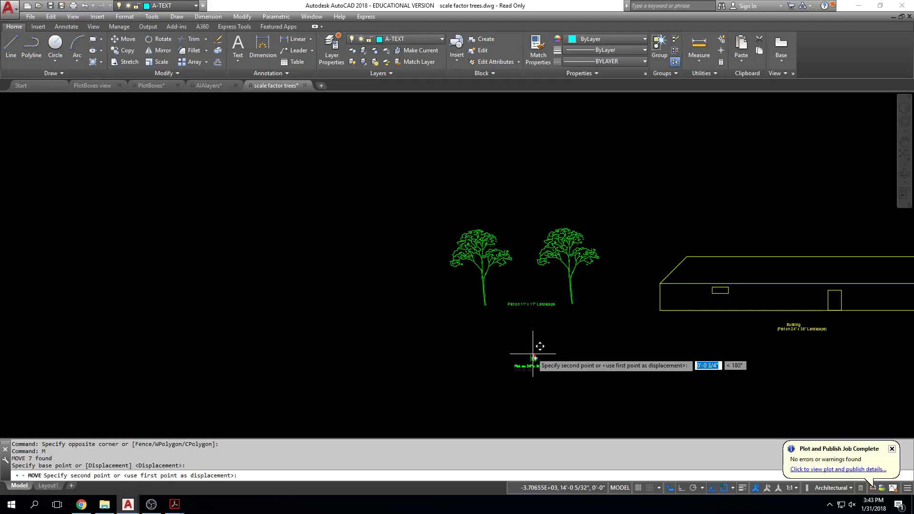
key("Escape")
Move the building and its label above the two trees.
middle_click_drag(892, 255, 684, 263)
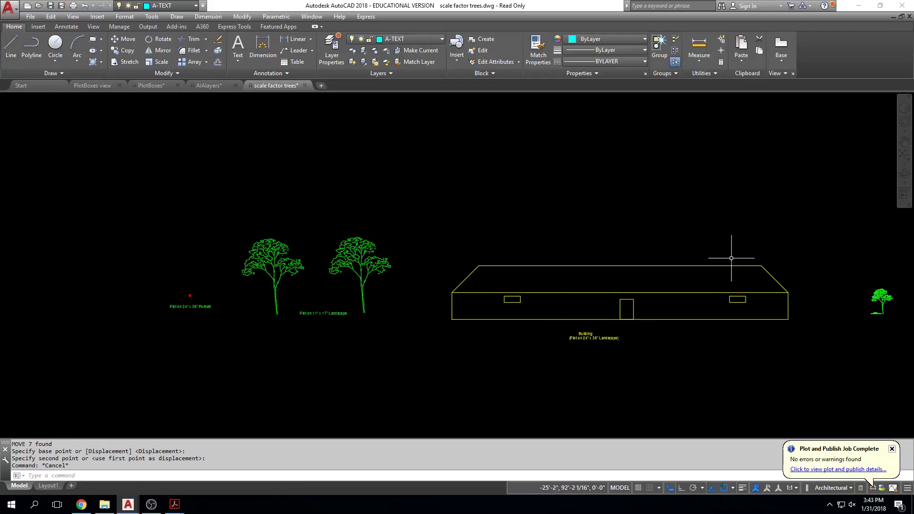
left_click(836, 240)
left_click(414, 353)
type("m")
key("Return")
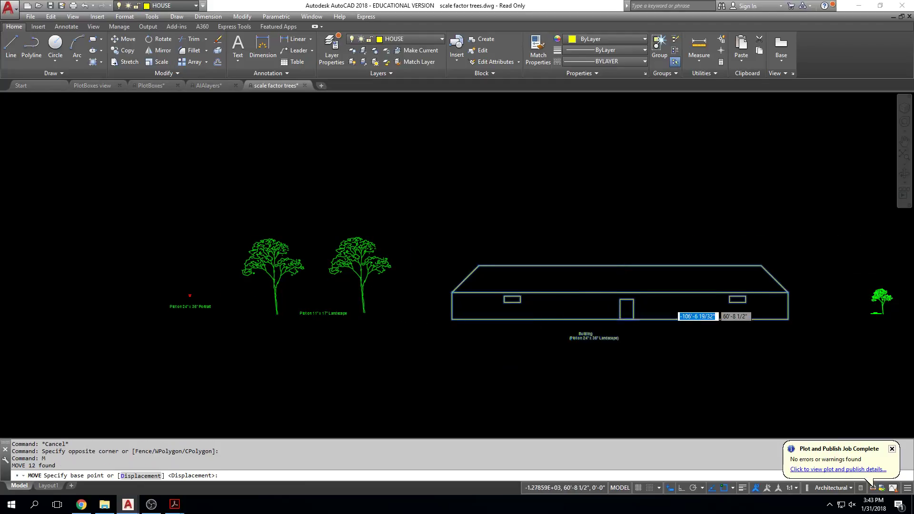
left_click(598, 303)
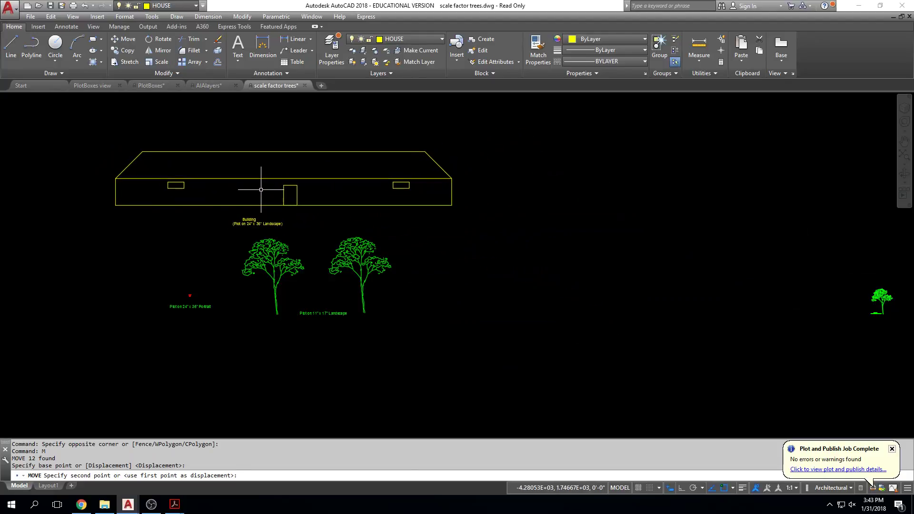
left_click(261, 189)
key("Escape")
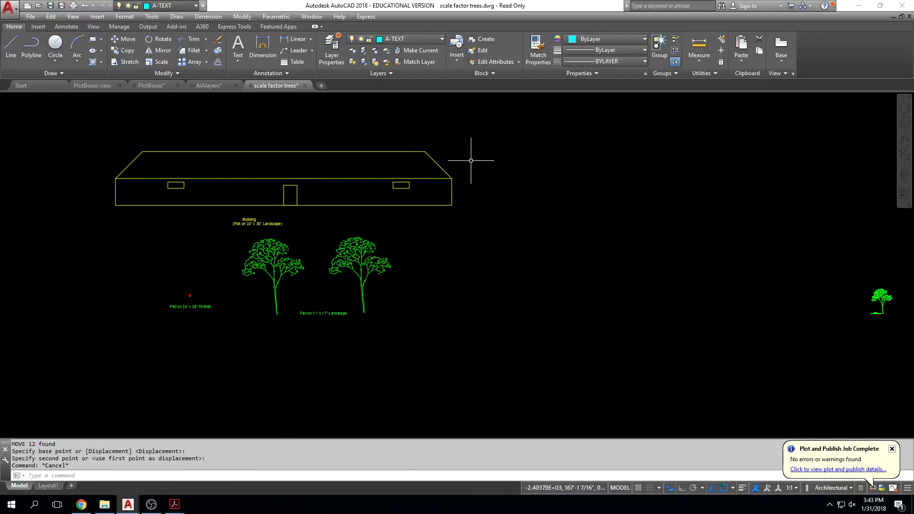
middle_click_drag(831, 267, 788, 268)
left_click(870, 277)
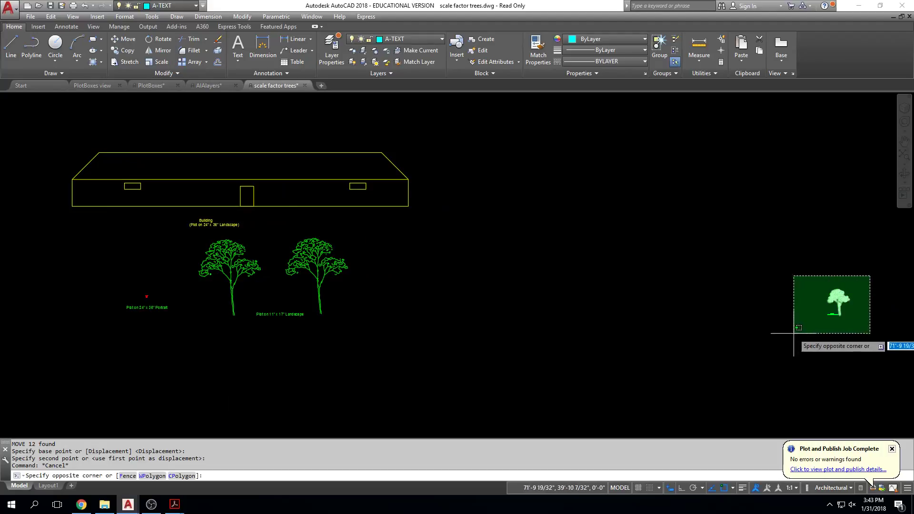
left_click(794, 333)
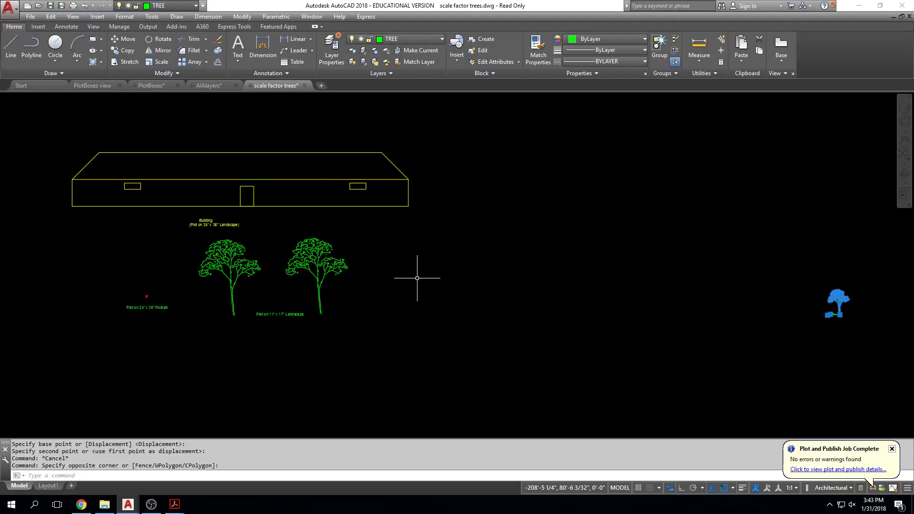
key("Escape")
key("Escape")
key("Escape")
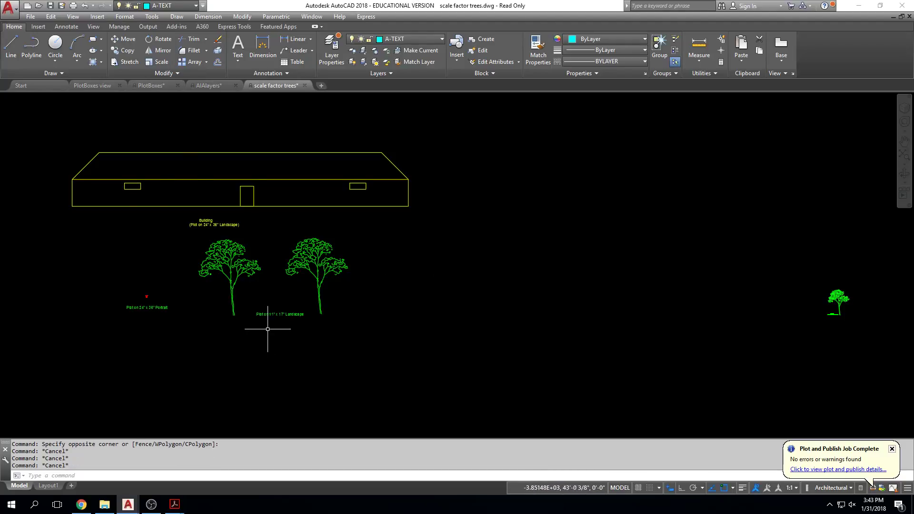
Draw a 36 x 24 inch landscape rectangle as a plot box in the empty area left of the toilet.
middle_click_drag(43, 323, 279, 314)
scroll(271, 301, "up", 3)
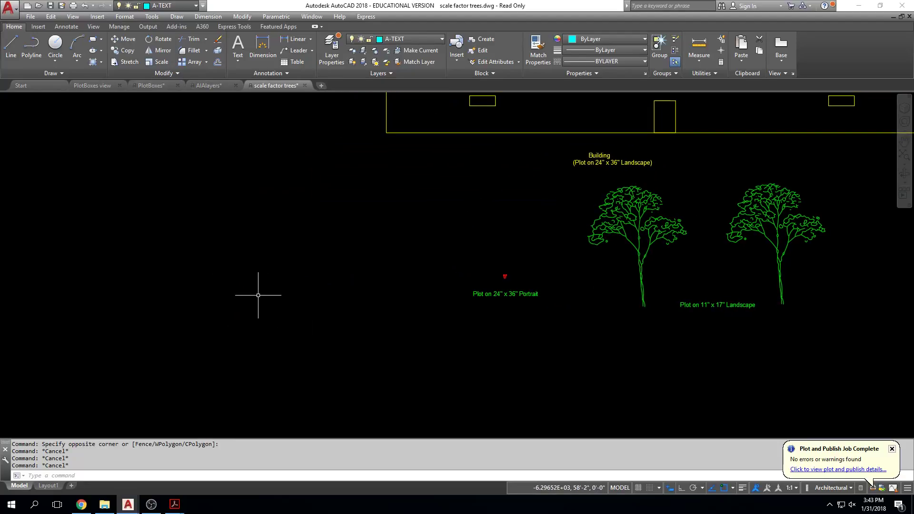
scroll(258, 295, "up", 2)
type("rec")
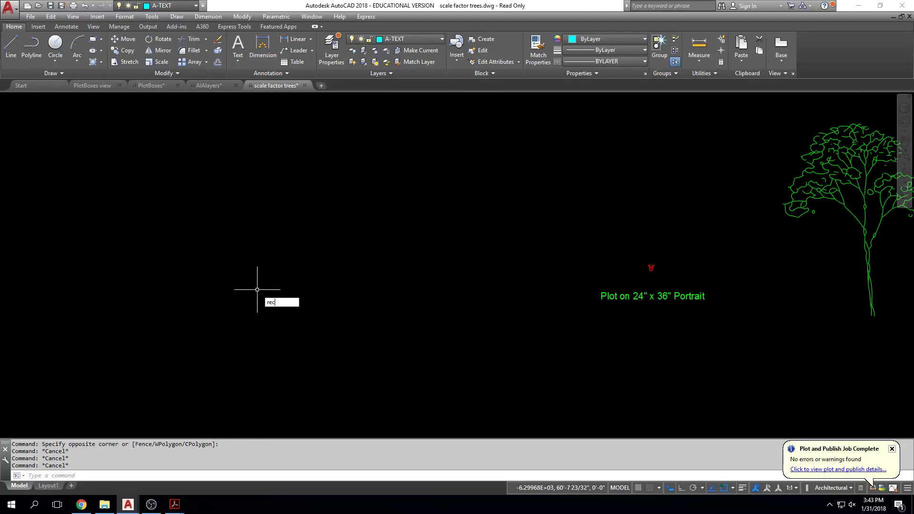
key("Return")
left_click(292, 289)
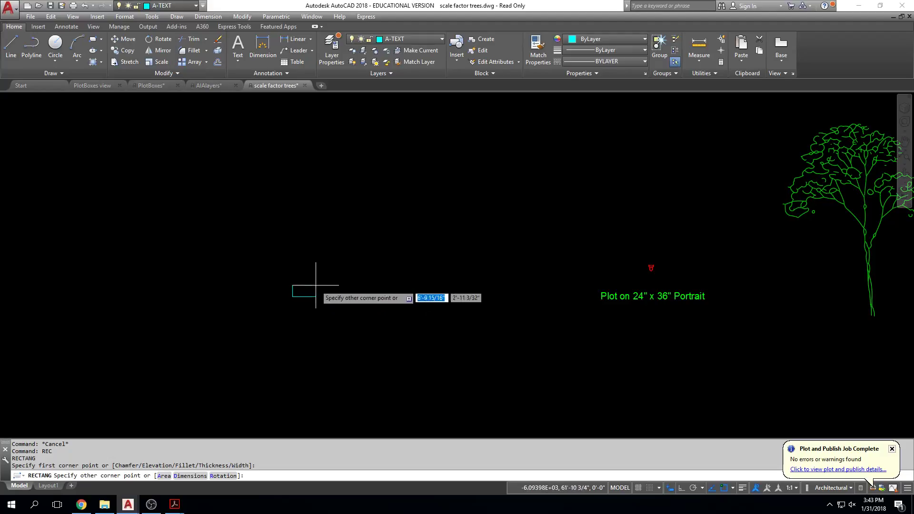
type("@36,24")
key("Return")
scroll(347, 259, "down", 2)
middle_click_drag(348, 259, 273, 256)
middle_click_drag(374, 236, 318, 276)
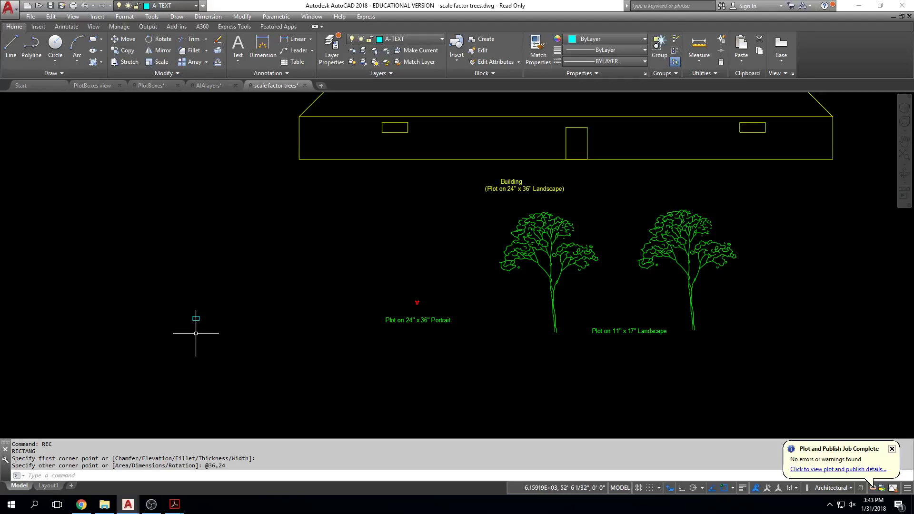
middle_click_drag(436, 320, 435, 325)
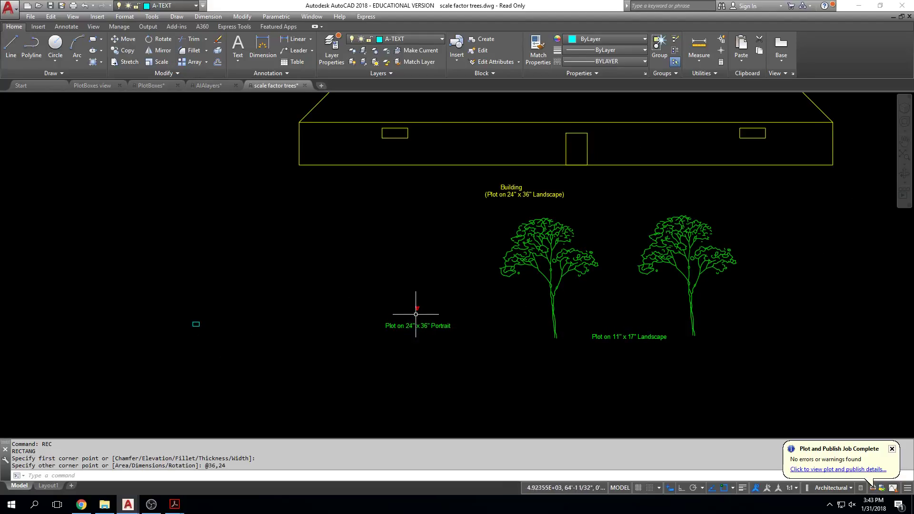
Scale the plot box rectangle by a factor of 96 from its lower-left corner.
scroll(191, 331, "up", 5)
scroll(191, 331, "up", 5)
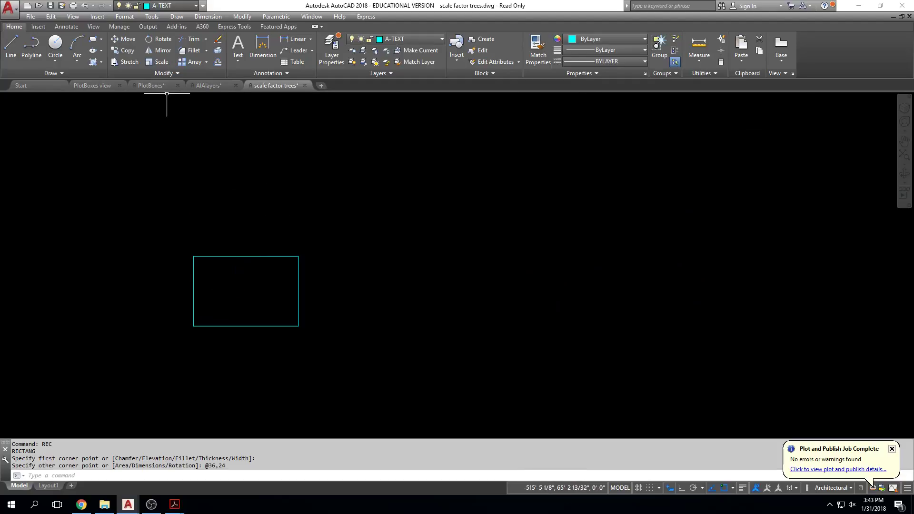
left_click(162, 62)
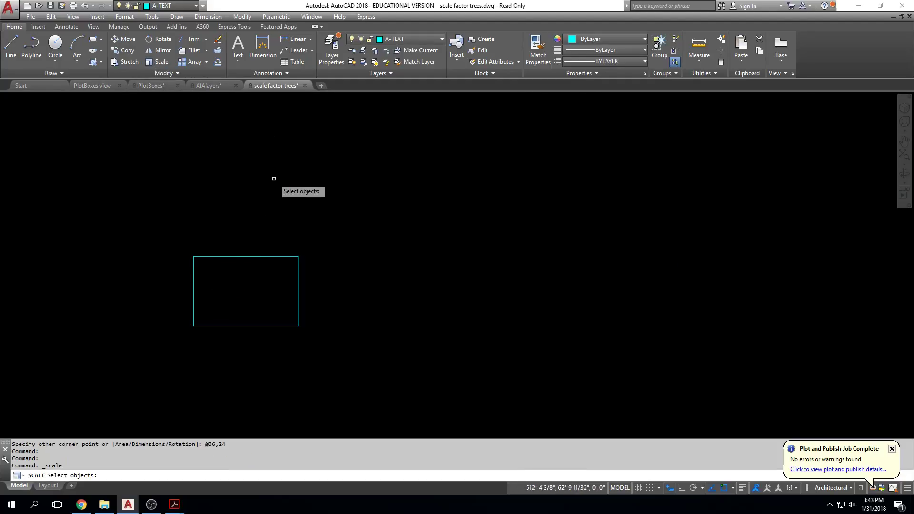
left_click(326, 180)
left_click(150, 350)
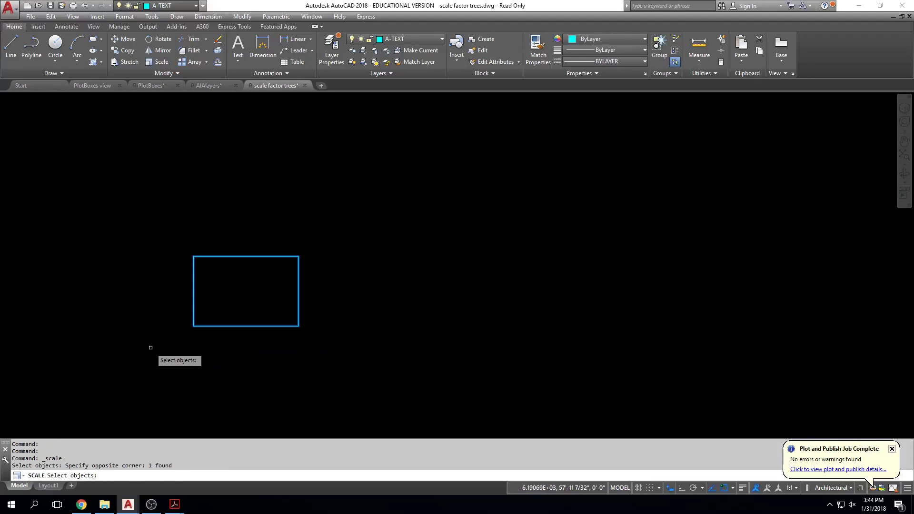
key("Return")
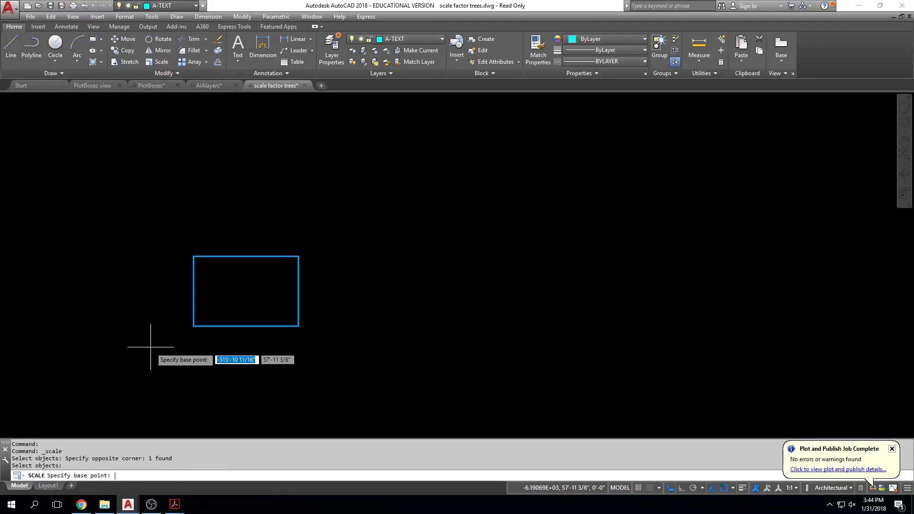
left_click(193, 325)
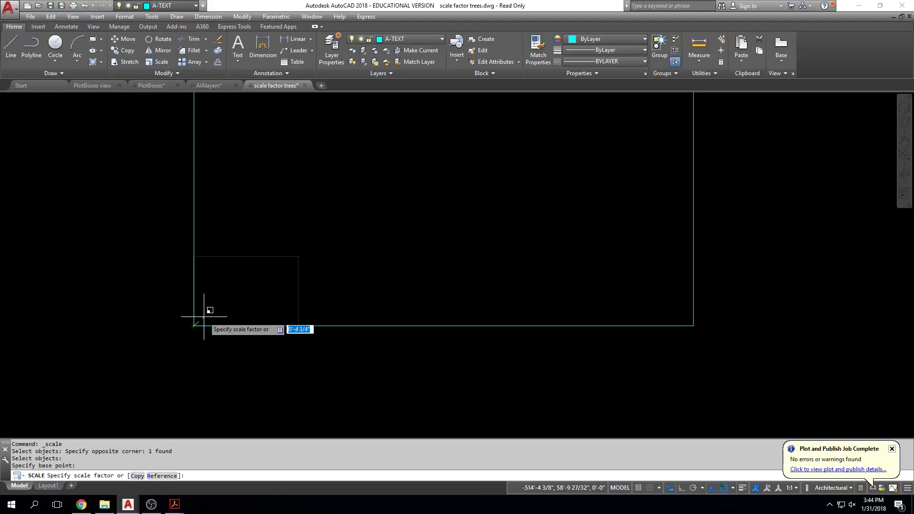
type("96")
key("Return")
Compare the scaled plot box with the building and check the scale factors in the workbook PDF's plotting chart.
scroll(222, 294, "down", 2)
scroll(222, 294, "down", 9)
middle_click_drag(261, 284, 265, 327)
scroll(262, 303, "down", 2)
left_click(365, 179)
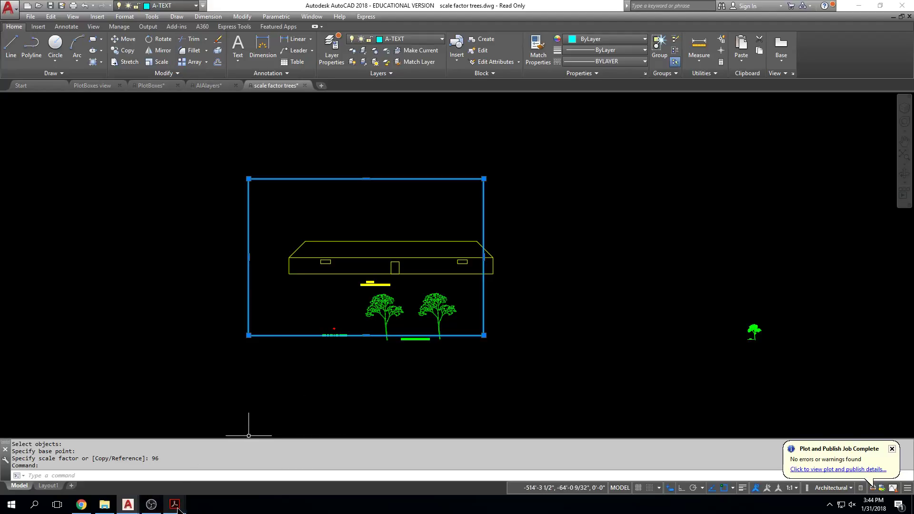
mouse_move(175, 505)
mouse_move(180, 449)
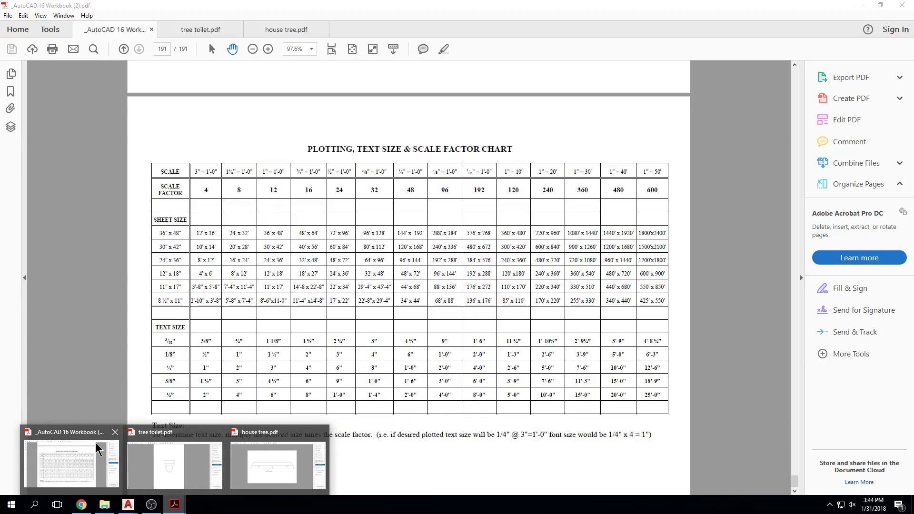
left_click(71, 459)
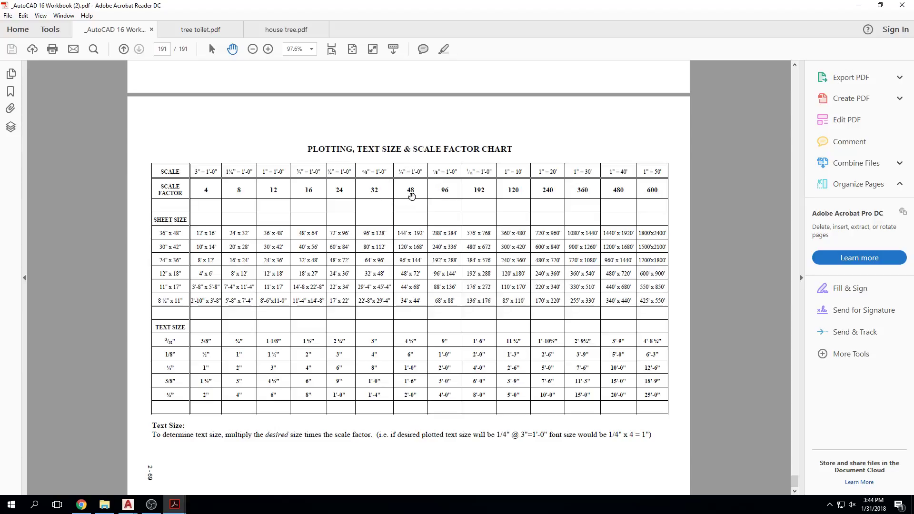
left_click(859, 5)
key("Escape")
key("Escape")
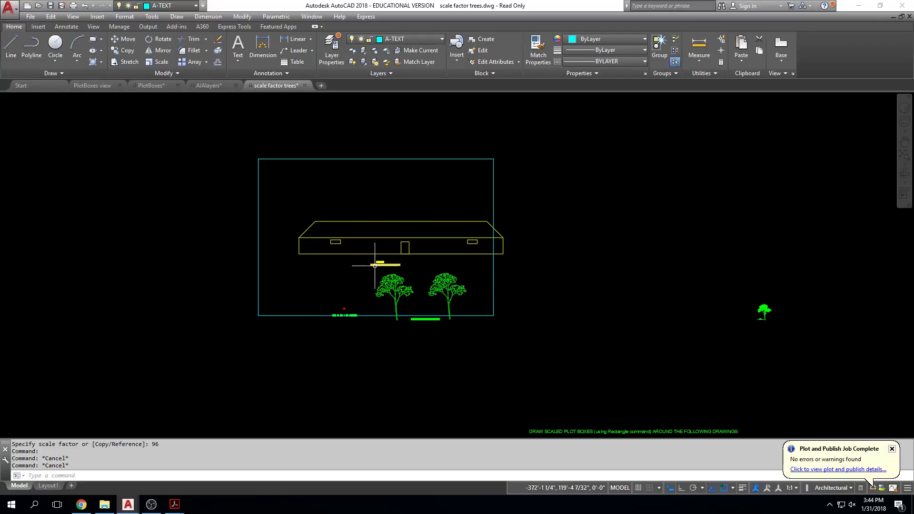
Erase the existing plot box around the building and draw a new 36 x 24 inch landscape rectangle in the empty area left of the toilet.
left_click(259, 225)
key("Delete")
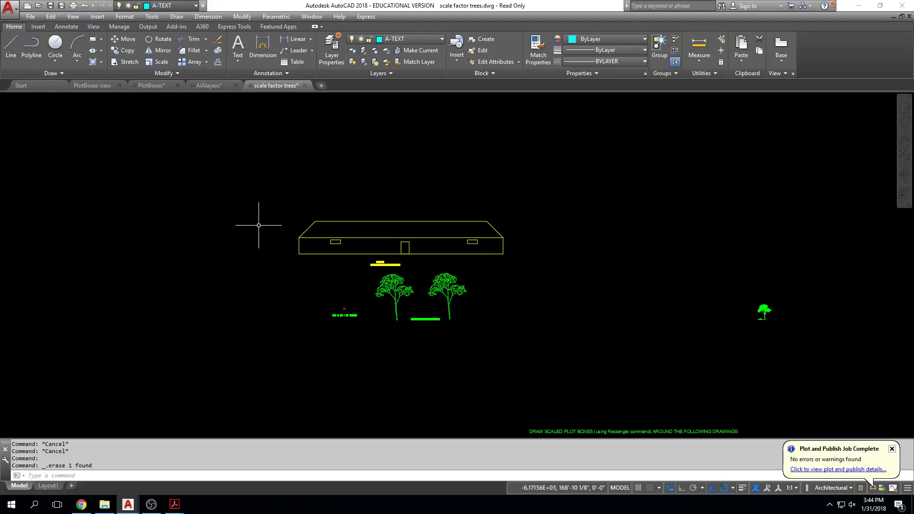
middle_click_drag(244, 224, 336, 198)
scroll(282, 286, "up", 2)
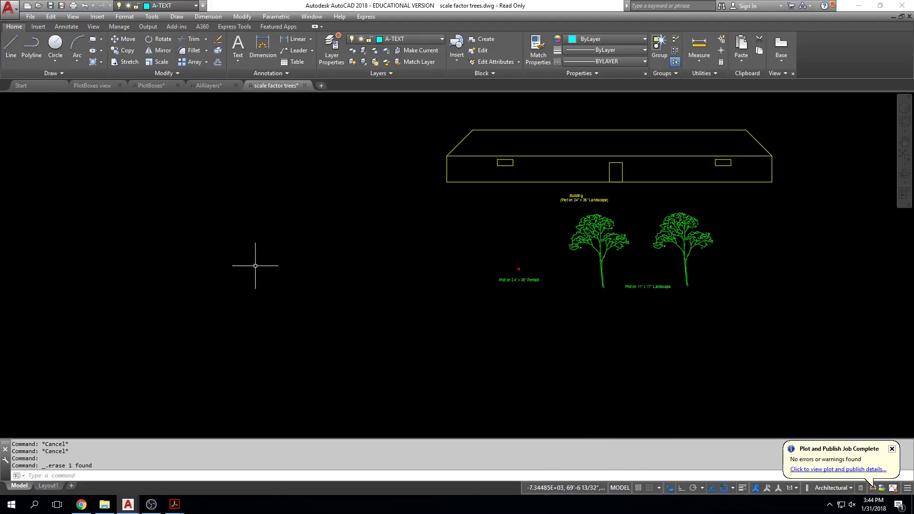
scroll(310, 267, "up", 2)
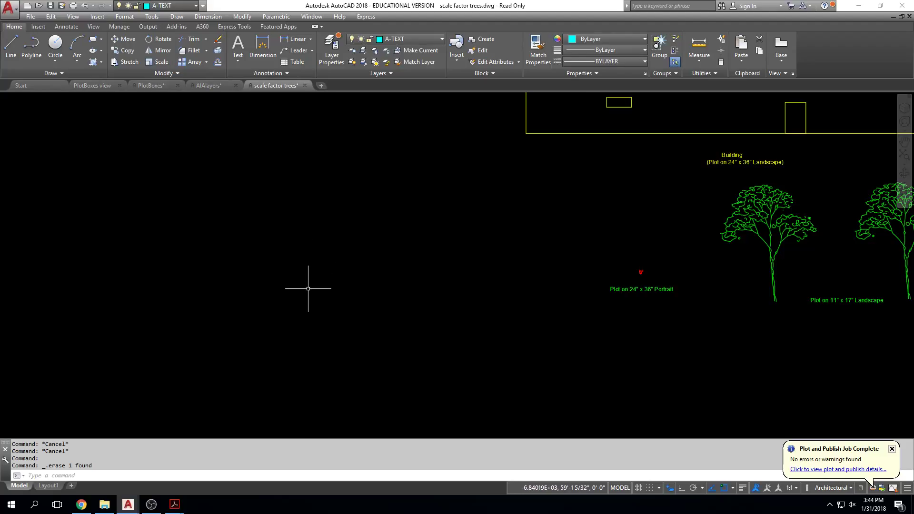
type("REC")
key("Return")
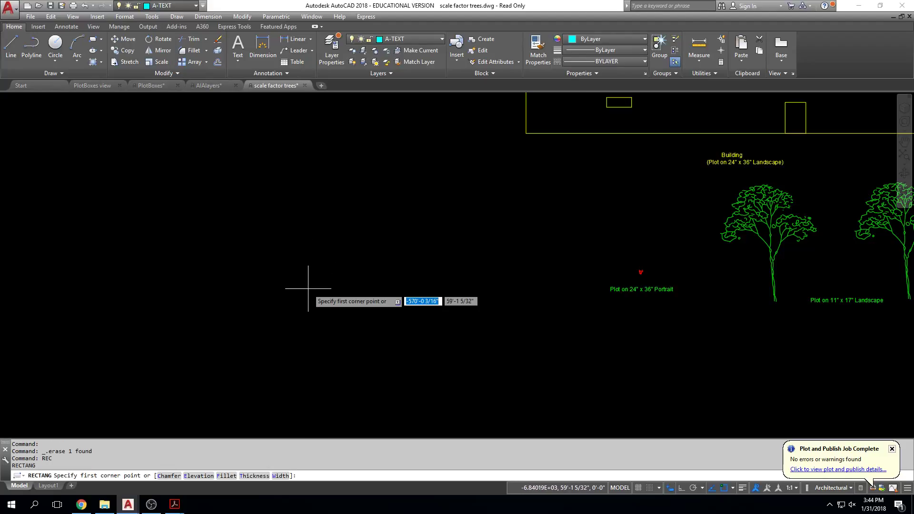
left_click(310, 290)
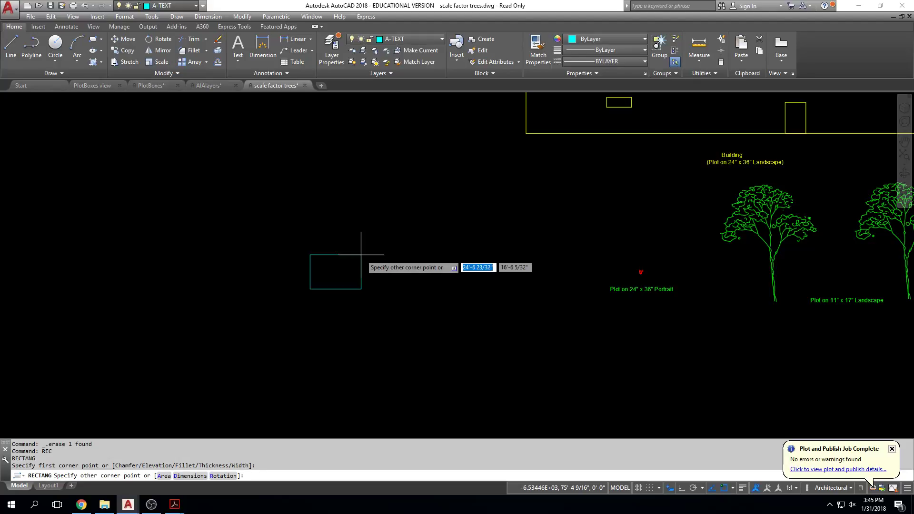
key("BackSpace")
type("@36,24")
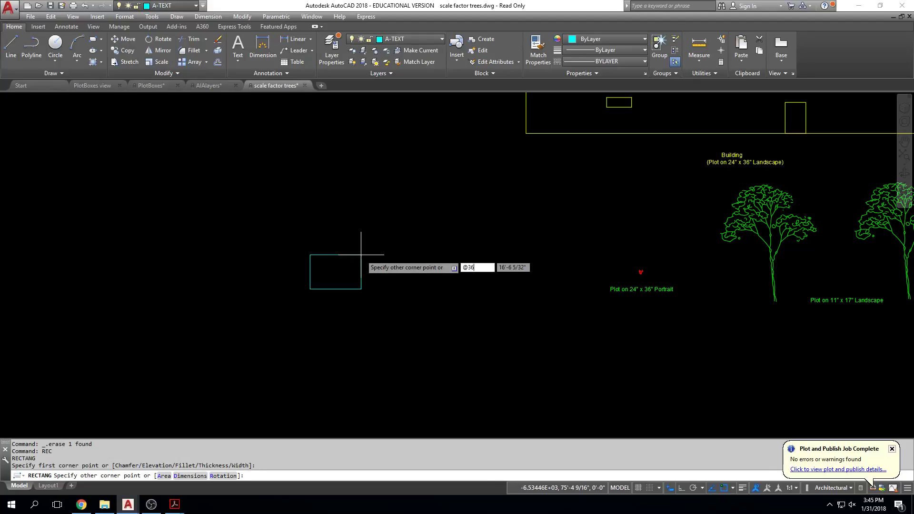
key("Return")
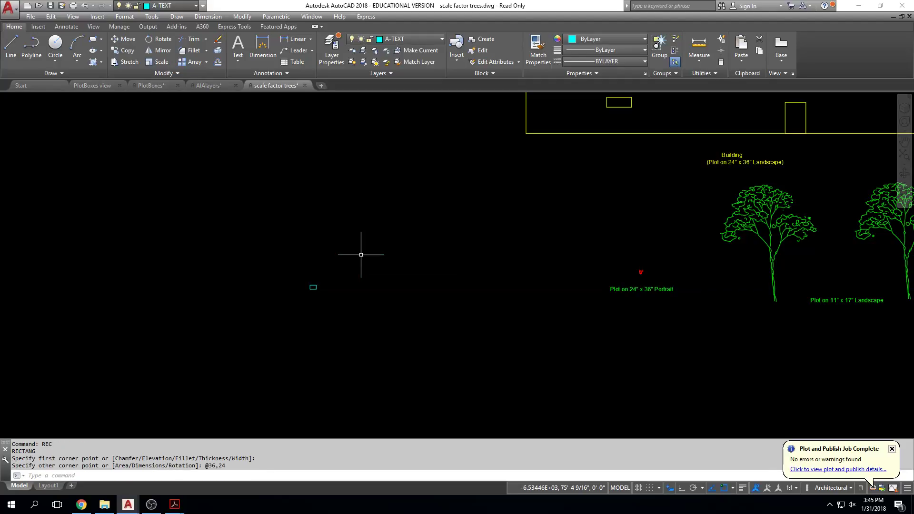
Measure the new rectangle's width and start measuring its height with the DIST command.
scroll(309, 286, "up", 15)
middle_click_drag(322, 302, 350, 262)
type("DIST")
key("Return")
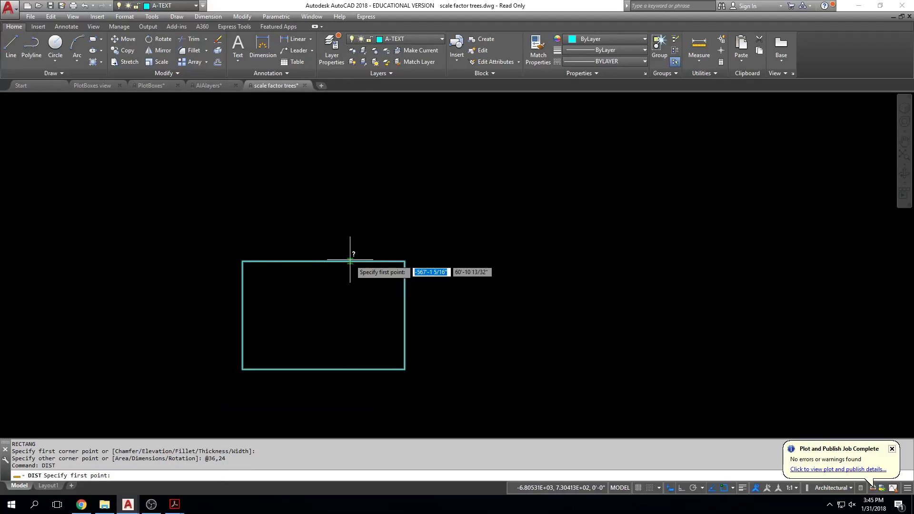
left_click(243, 262)
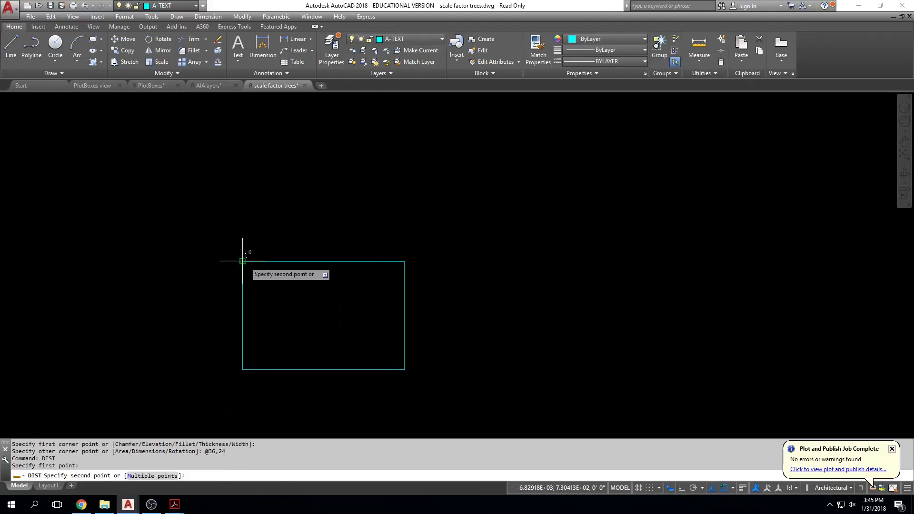
left_click(405, 261)
key("Return")
left_click(405, 261)
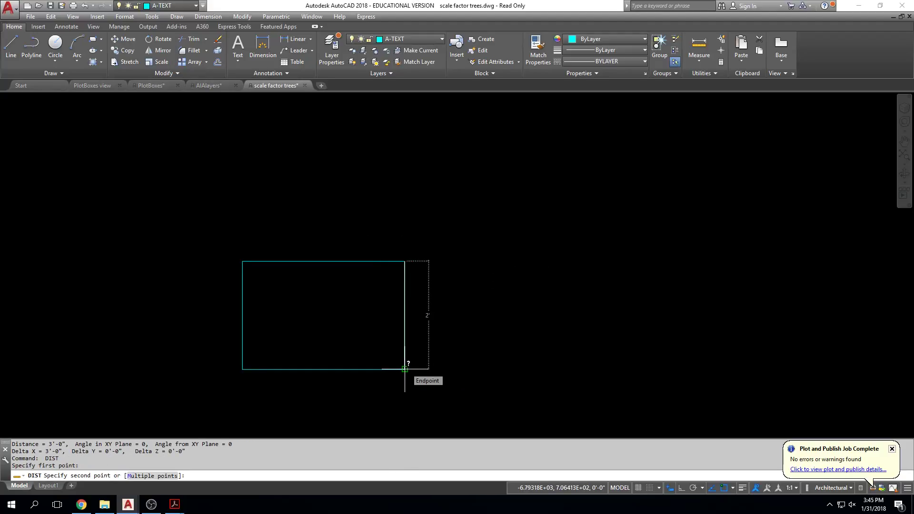
key("Escape")
scroll(459, 300, "down", 10)
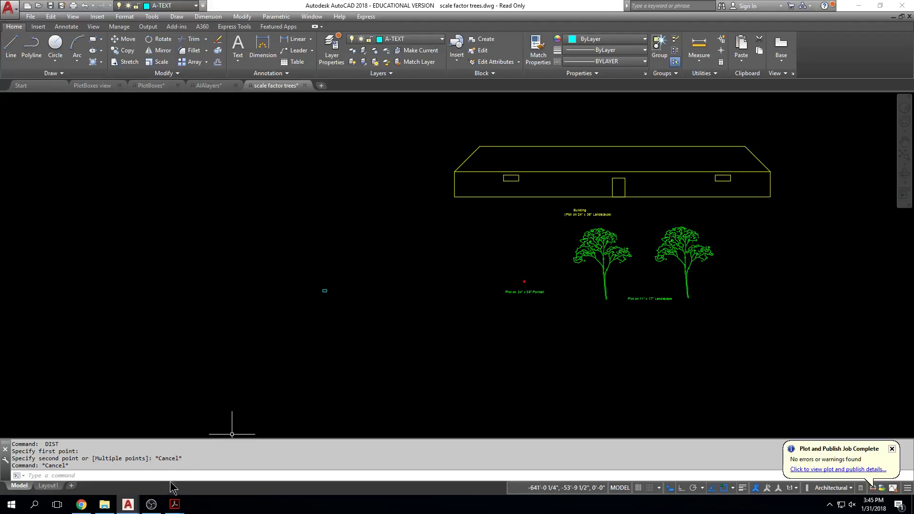
Check the workbook PDF's scale factor chart and scale the rectangle by a factor of 48 from its lower-left corner.
mouse_move(174, 505)
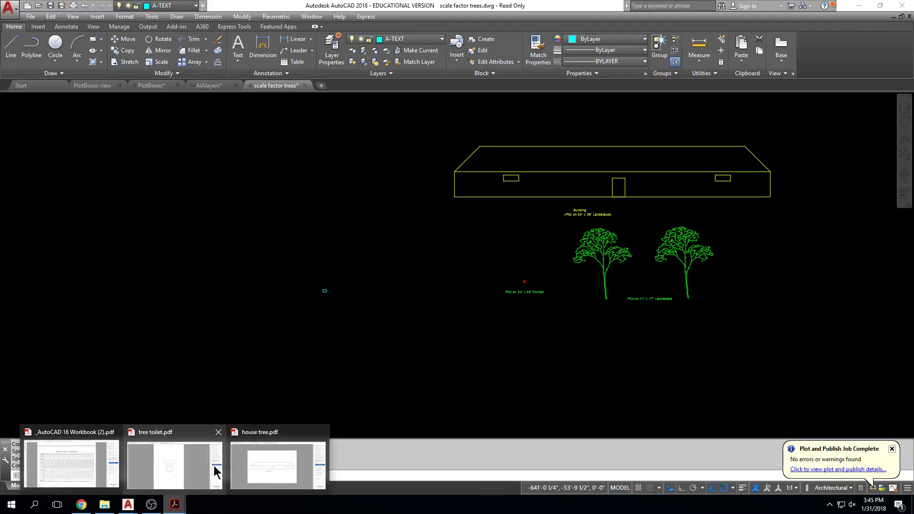
left_click(95, 456)
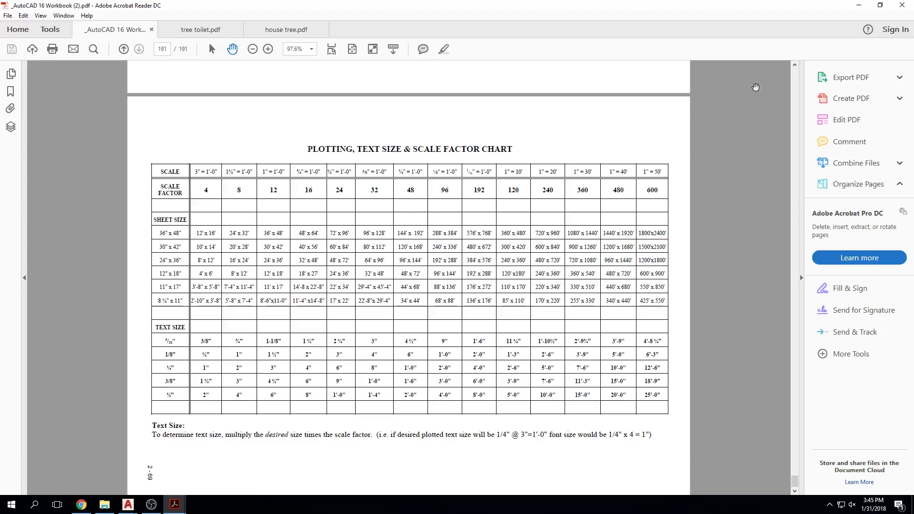
left_click(860, 5)
scroll(326, 302, "up", 4)
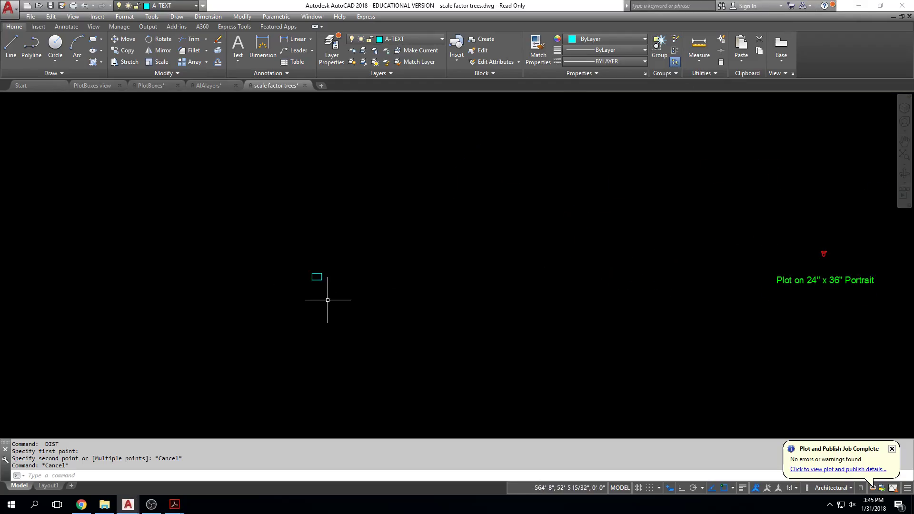
left_click(161, 62)
left_click(346, 219)
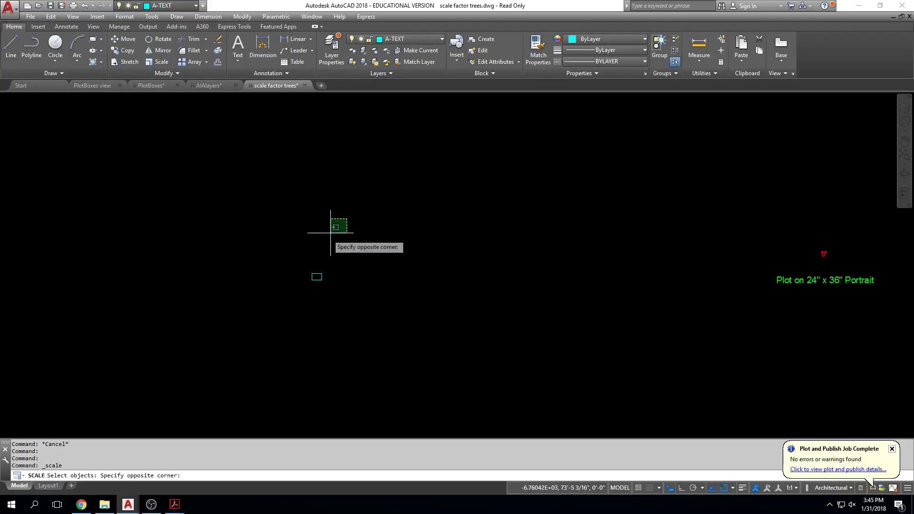
left_click(280, 299)
key("Return")
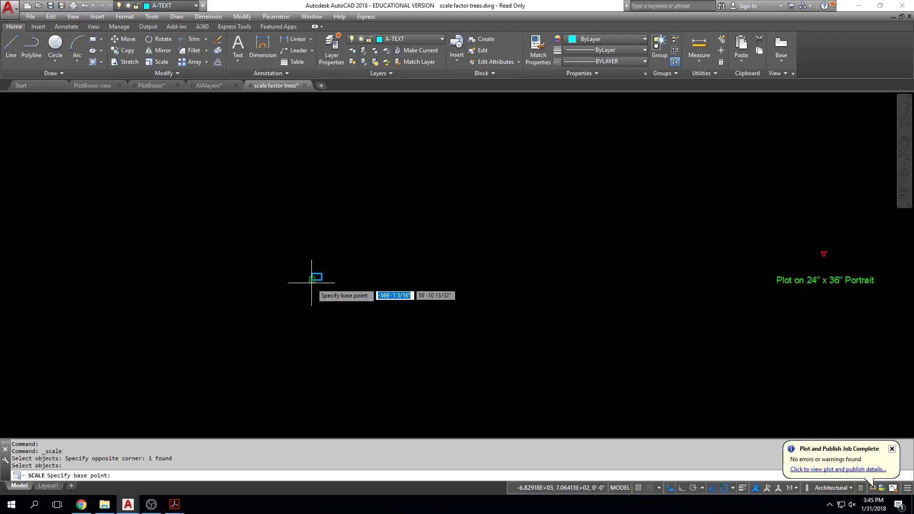
left_click(312, 280)
type("48")
key("Return")
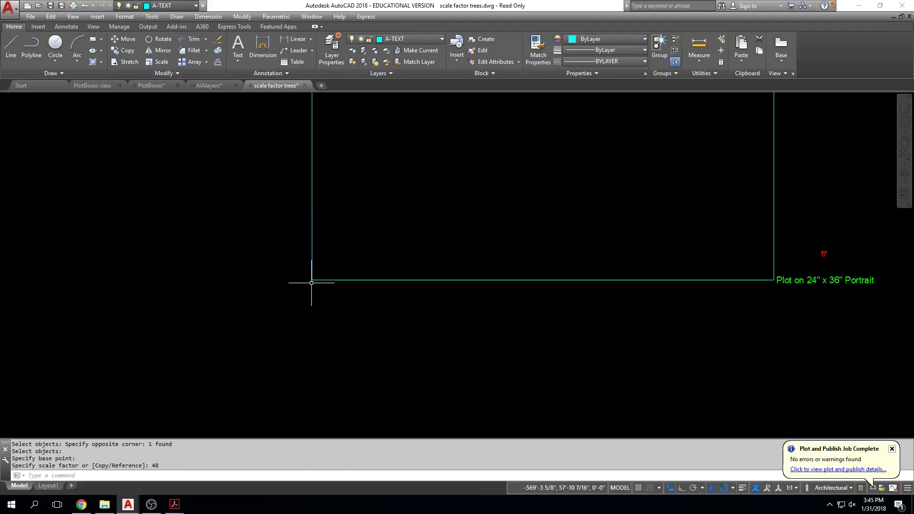
Move the two trees and their 11" x 17" Landscape label inside the scaled plot box.
scroll(310, 283, "down", 6)
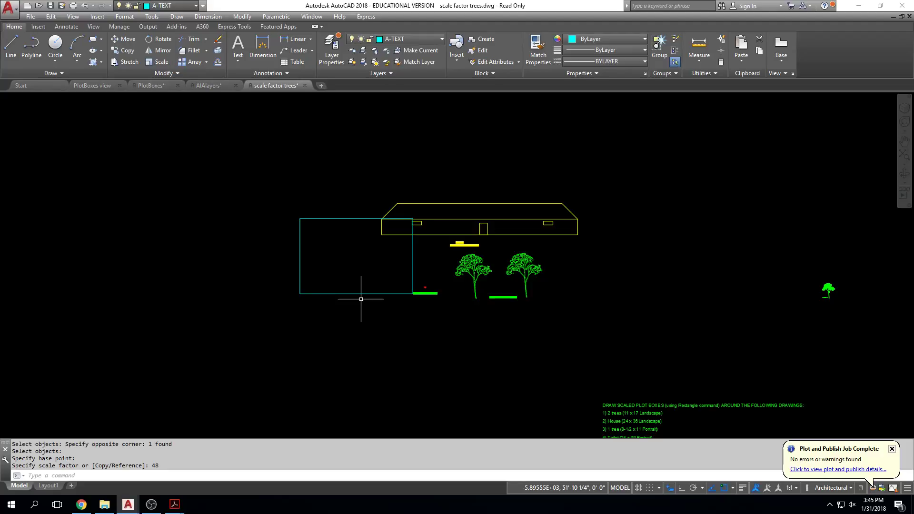
scroll(449, 229, "up", 2)
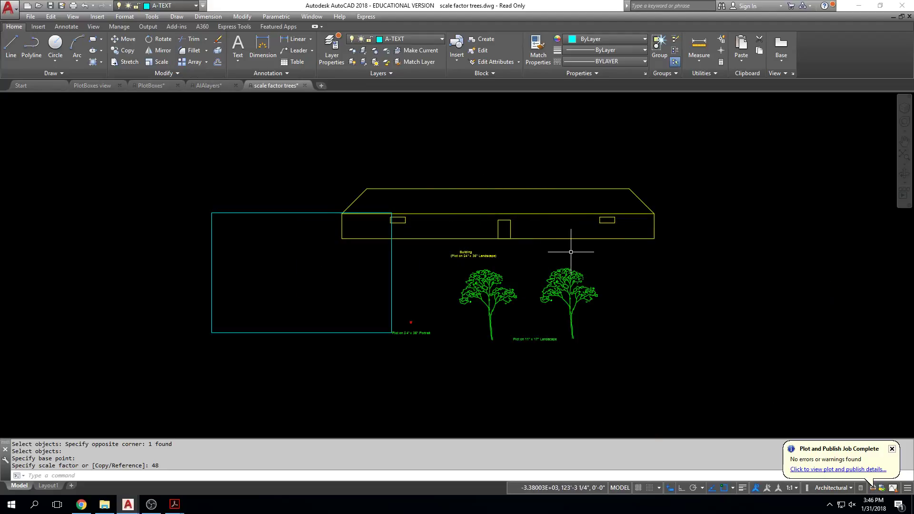
left_click(628, 256)
key("Escape")
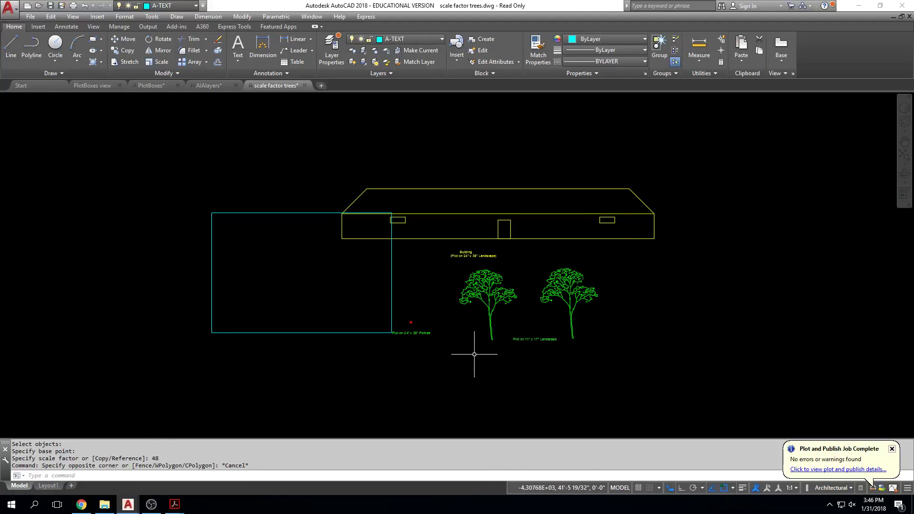
left_click(455, 353)
left_click(604, 259)
type("M")
key("Return")
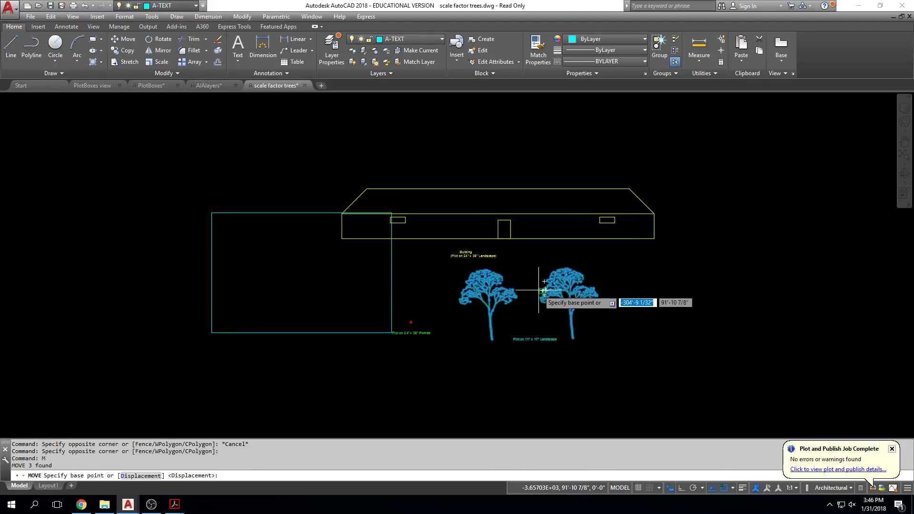
left_click(525, 304)
key("Escape")
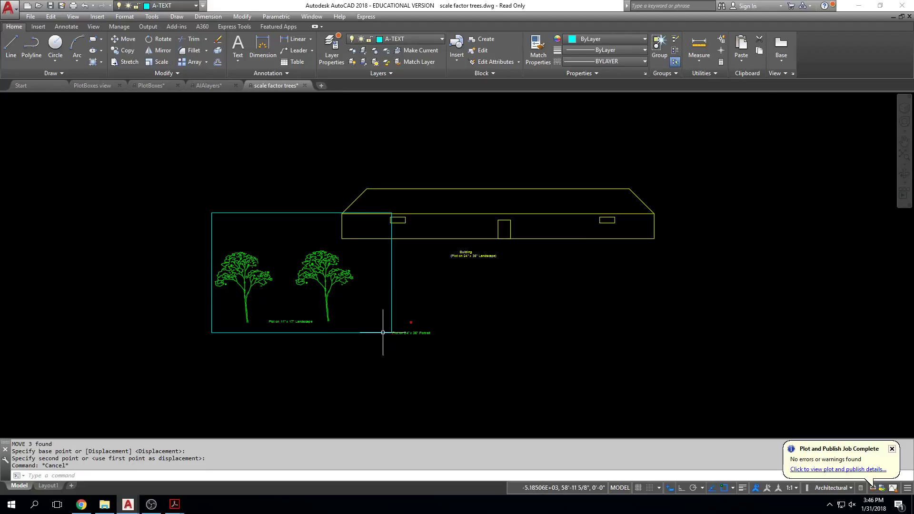
Move the toilet and its 24" x 36" Portrait label inside the plot box, to the right of the trees.
scroll(397, 352, "up", 5)
left_click(351, 350)
left_click(604, 190)
type("M")
key("Return")
left_click(473, 259)
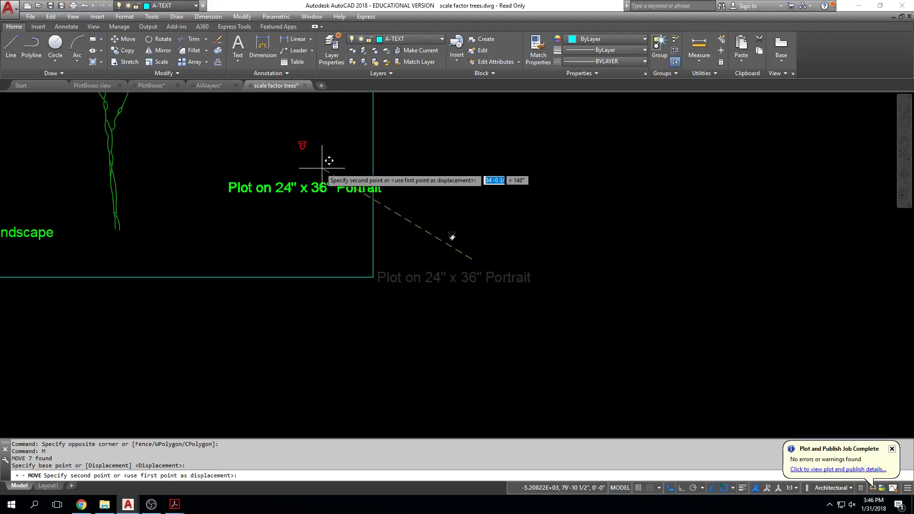
middle_click_drag(333, 157, 428, 234)
key("Escape")
scroll(469, 249, "down", 5)
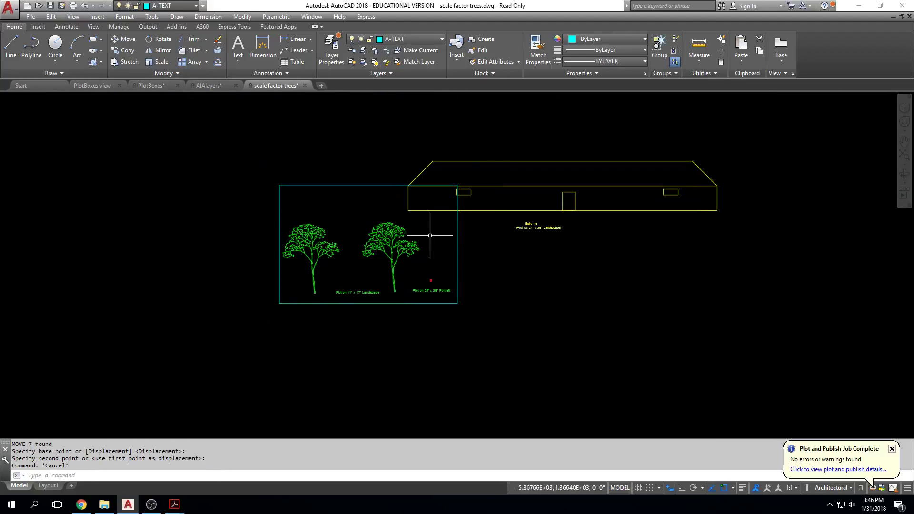
Move the building and its label above the plot box, clear of its top edge.
left_click(405, 213)
left_click(746, 147)
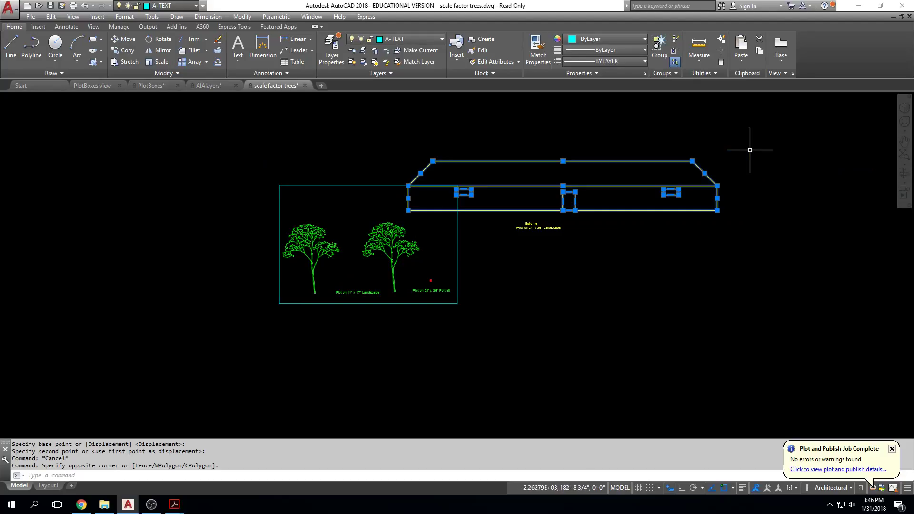
left_click(578, 226)
left_click(499, 243)
middle_click_drag(564, 250, 567, 256)
type("M")
key("Return")
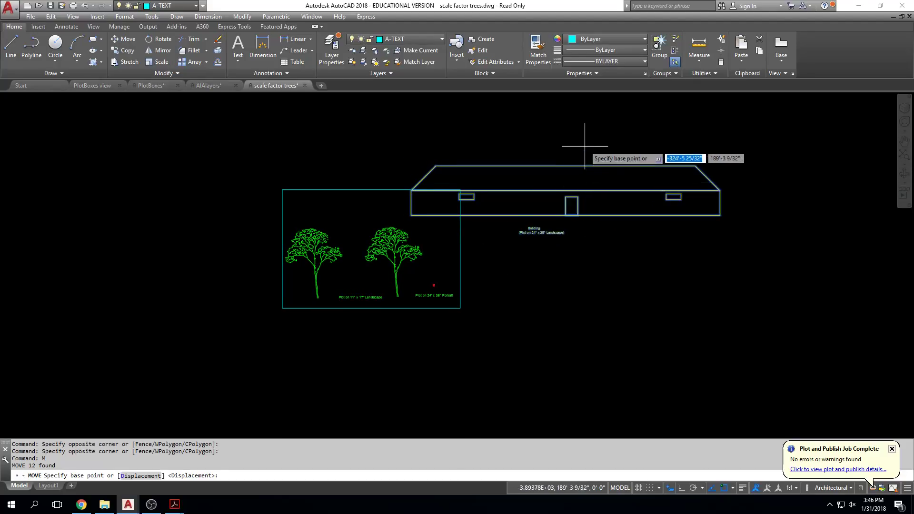
left_click(585, 145)
left_click(433, 94)
key("Escape")
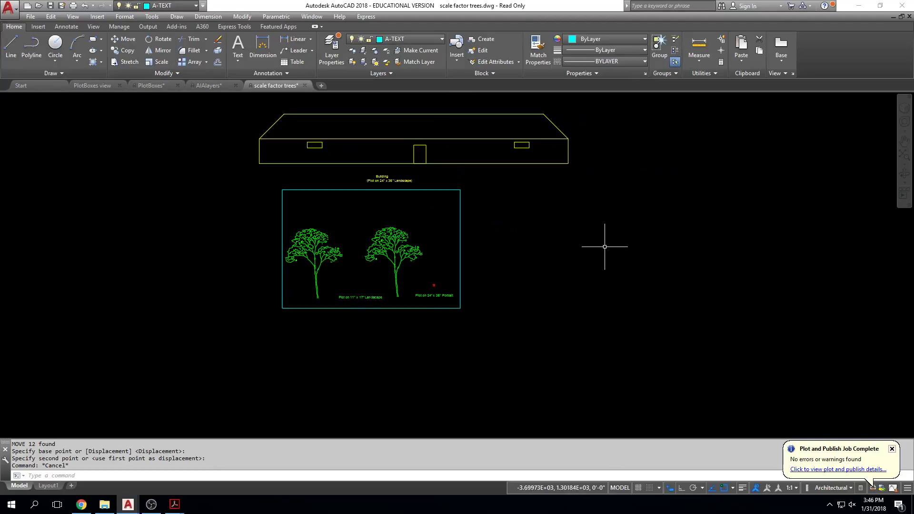
middle_click_drag(606, 241, 607, 314)
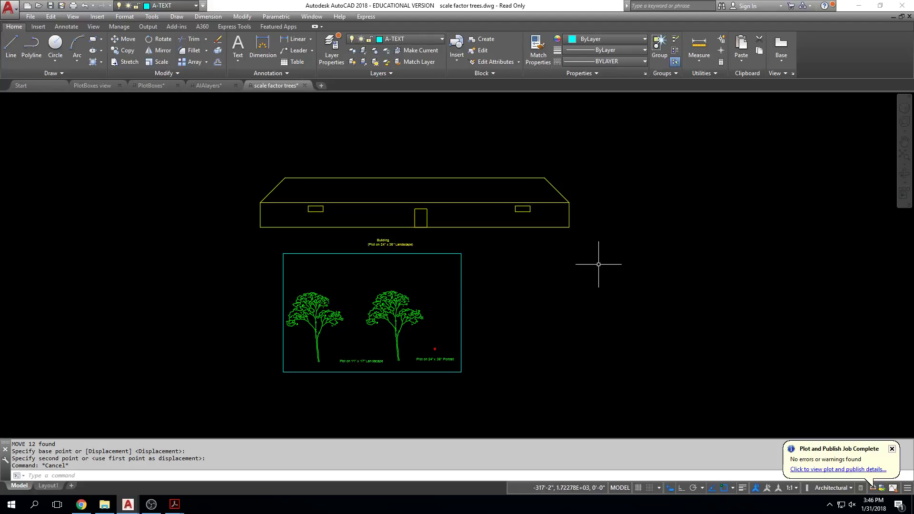
key("Escape")
key("Escape")
left_click(477, 265)
key("Escape")
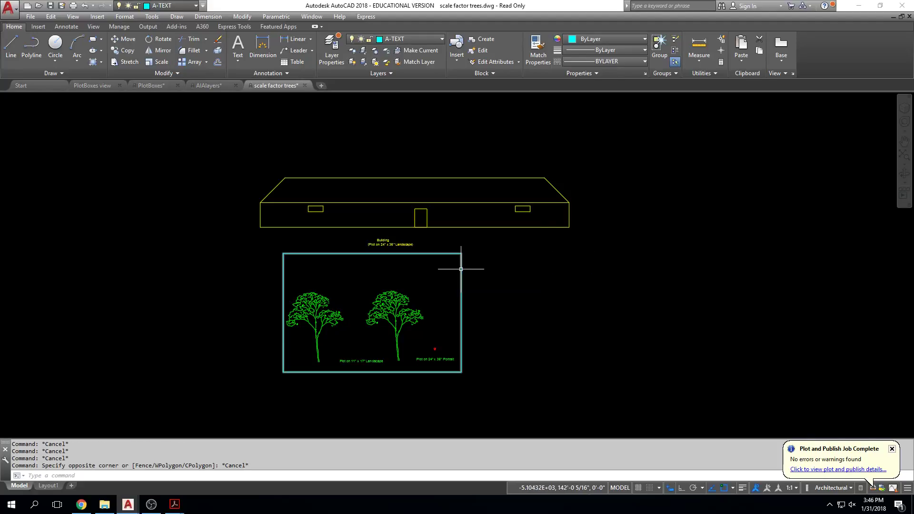
left_click(462, 269)
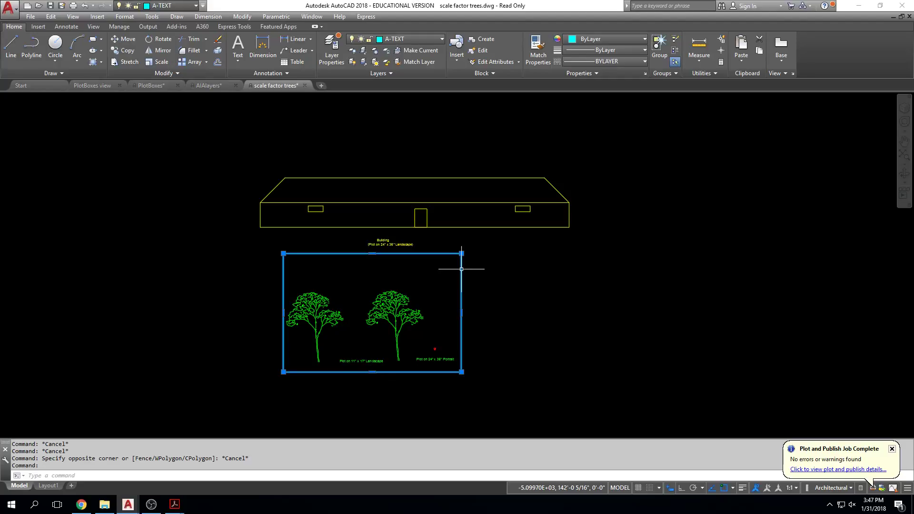
key("Escape")
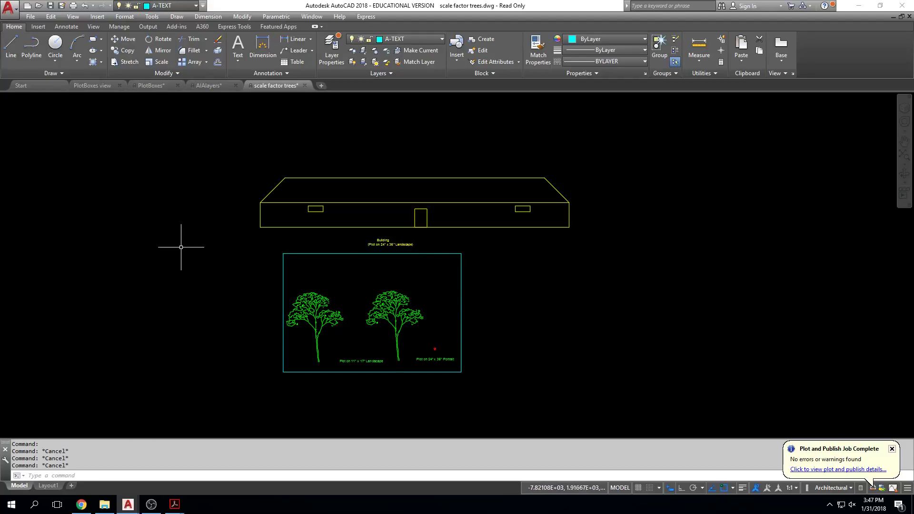
Switch to the PlotBoxes drawing and examine the details, the floor plan and the 8.5 x 11 plotting instructions.
left_click(150, 87)
scroll(376, 284, "up", 2)
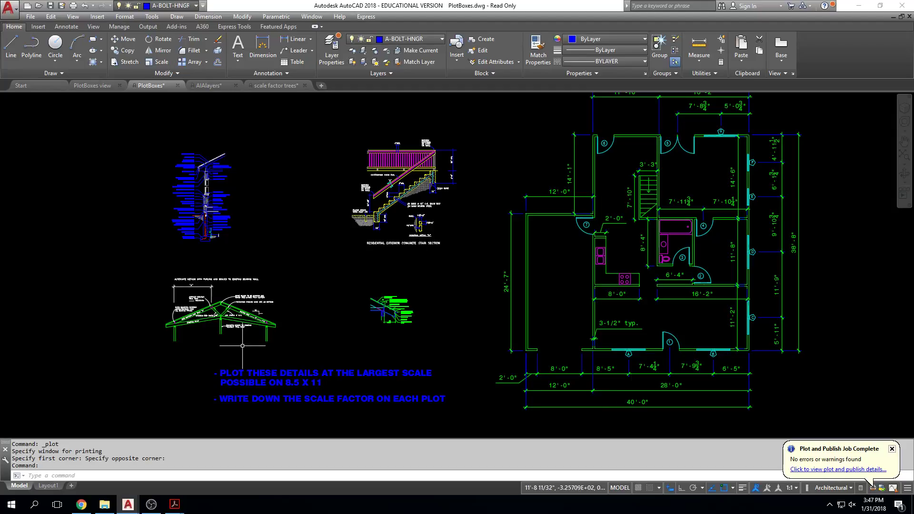
scroll(210, 379, "up", 2)
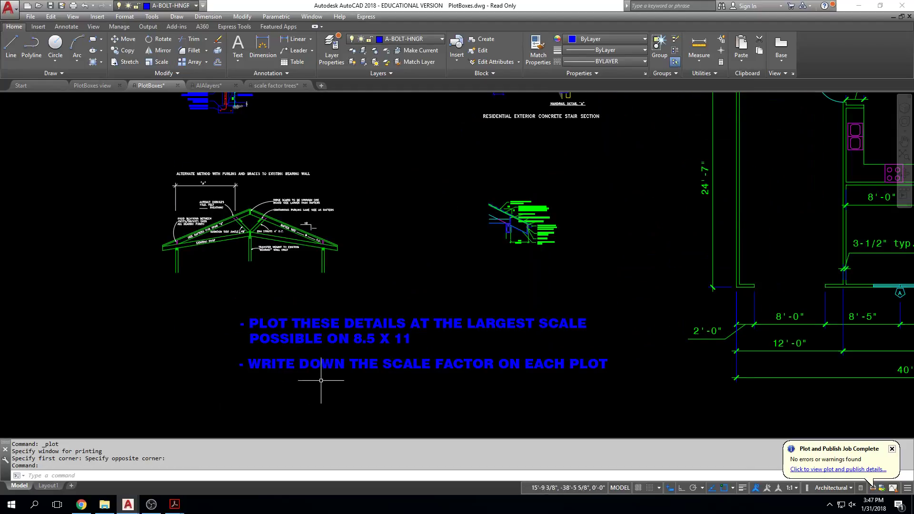
middle_click_drag(537, 390, 429, 382)
scroll(429, 382, "down", 2)
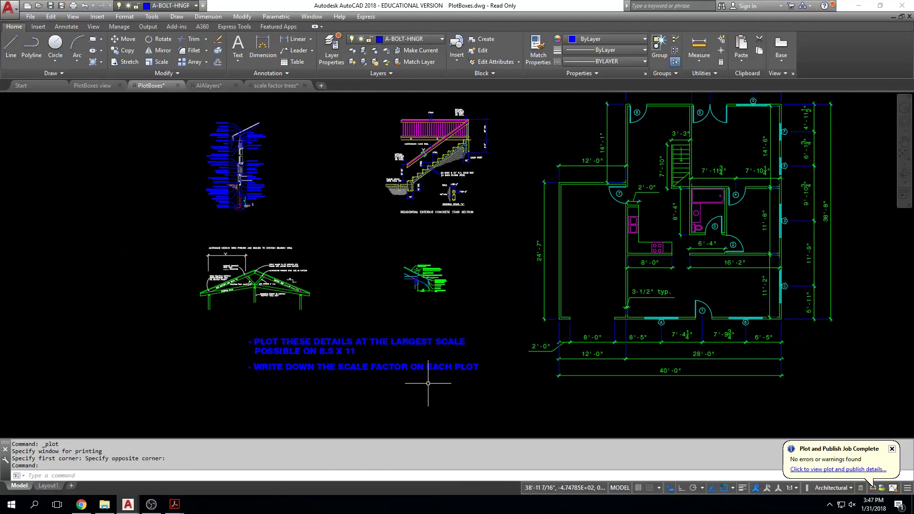
middle_click_drag(458, 339, 454, 370)
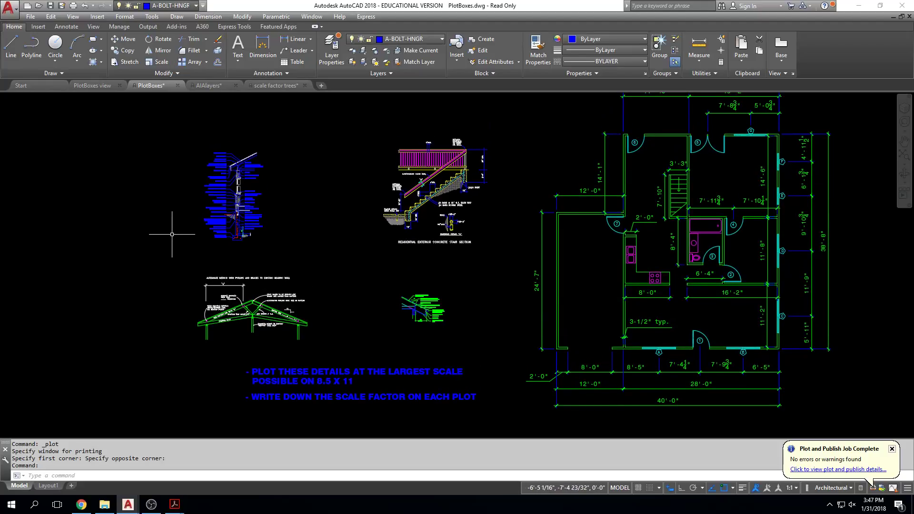
Examine the wall section, the concrete stair and the roof truss details along with the plotting instructions.
scroll(174, 234, "up", 5)
middle_click_drag(271, 255, 157, 282)
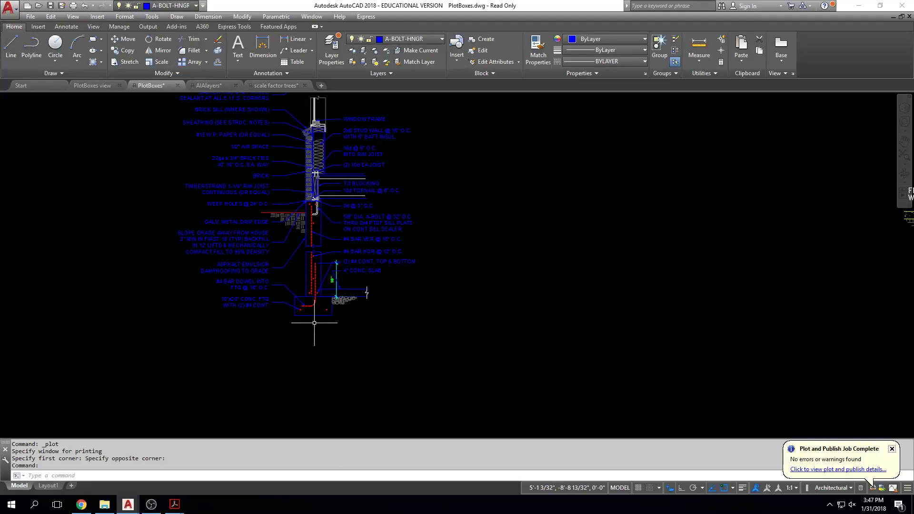
scroll(407, 314, "down", 3)
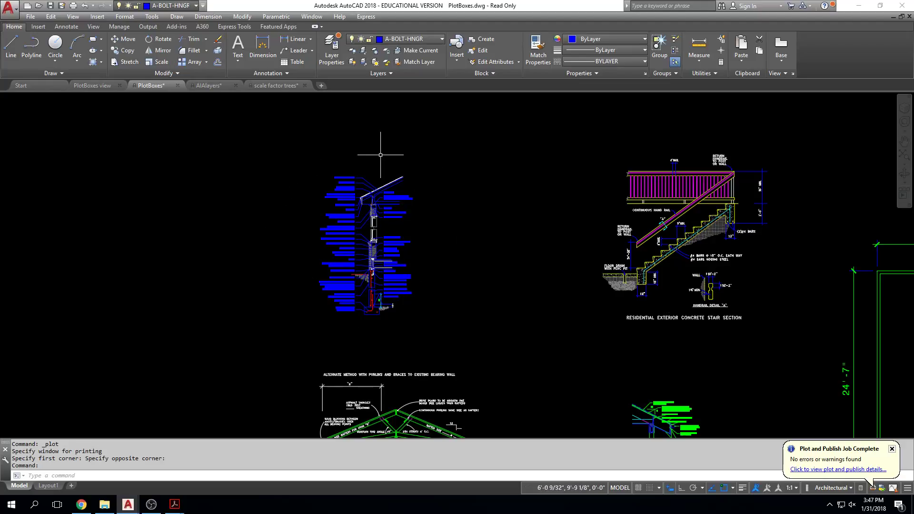
middle_click_drag(433, 325, 380, 102)
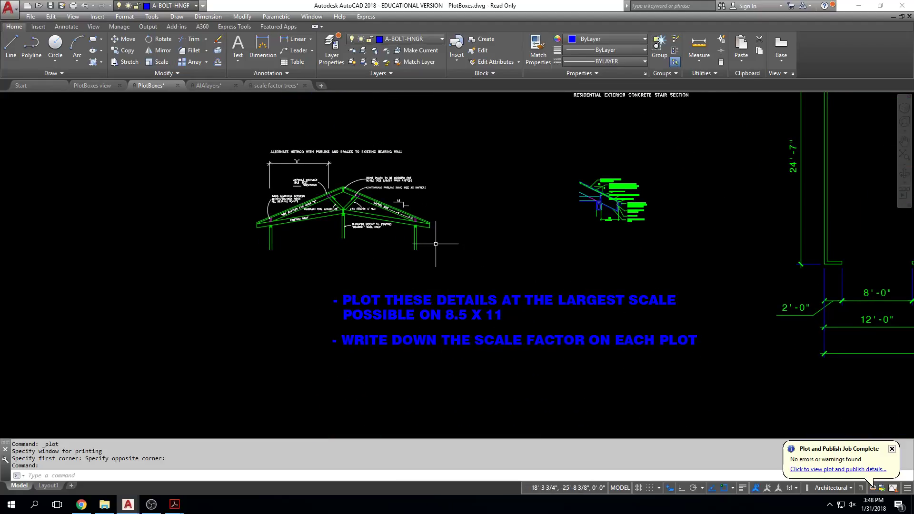
middle_click_drag(414, 103, 425, 210)
mouse_move(341, 135)
middle_mouse_down()
mouse_move(404, 245)
mouse_move(504, 251)
middle_mouse_up()
Set up a model plot of the wall section with the Adobe PDF printer on Letter paper.
scroll(415, 240, "up", 2)
key("ctrl+p")
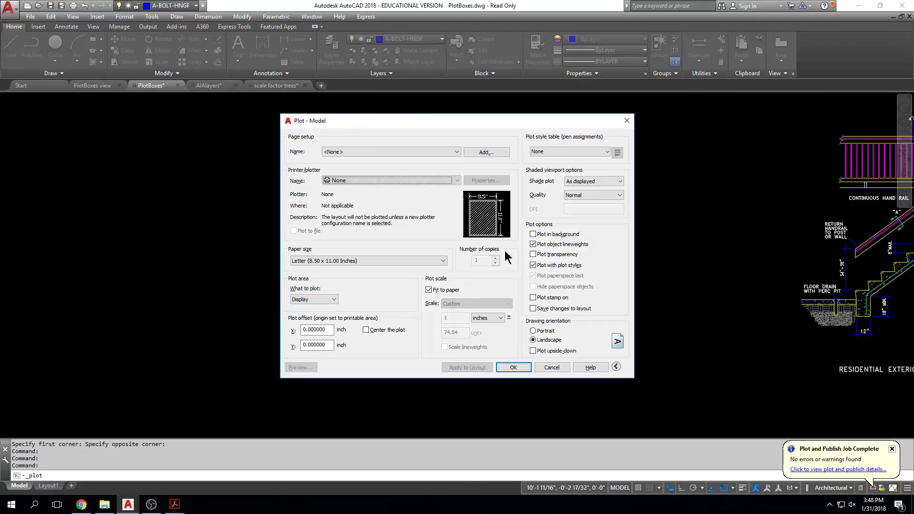
left_click(418, 180)
left_click(420, 211)
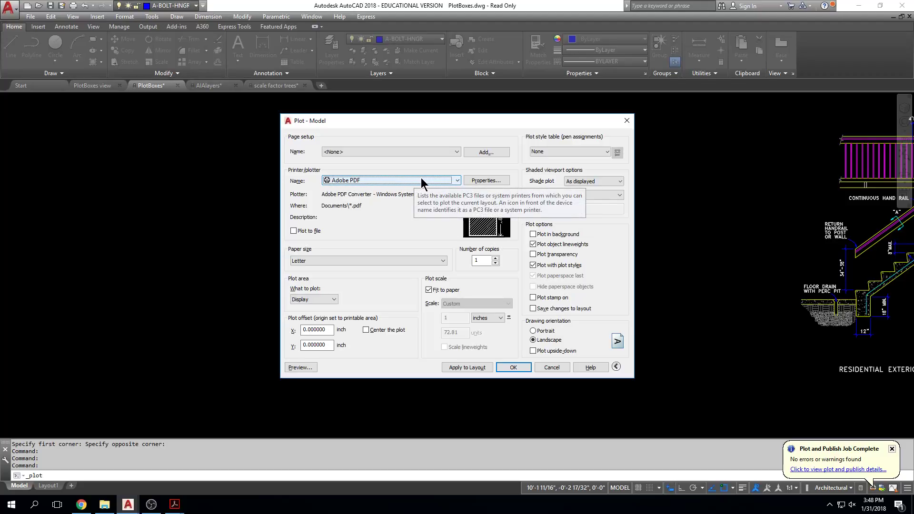
left_click(456, 181)
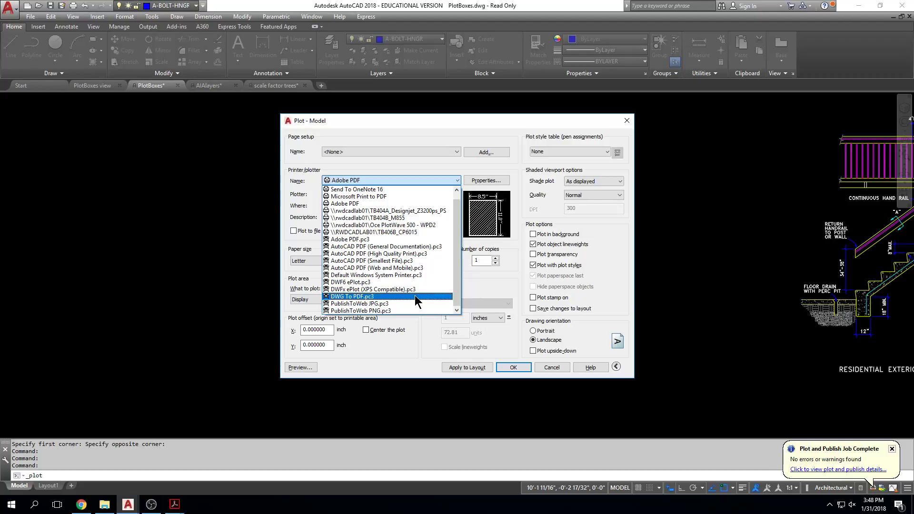
left_click(400, 205)
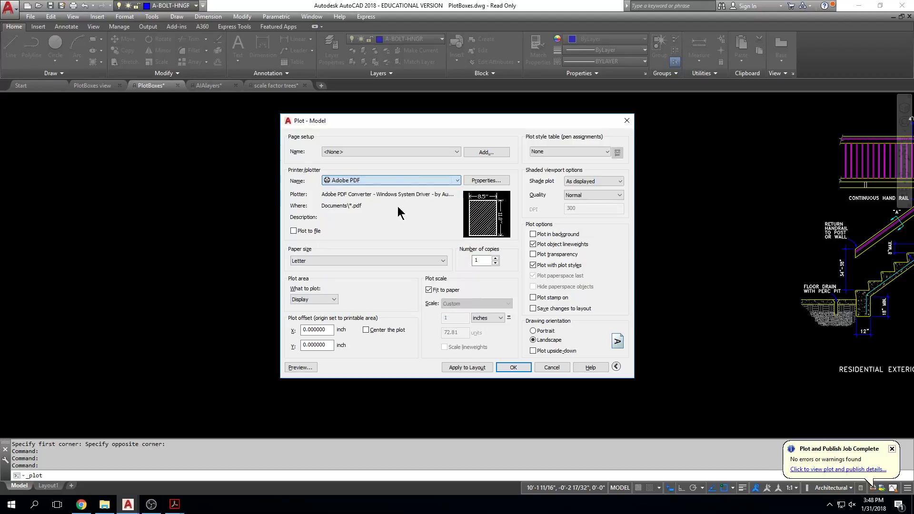
left_click(330, 261)
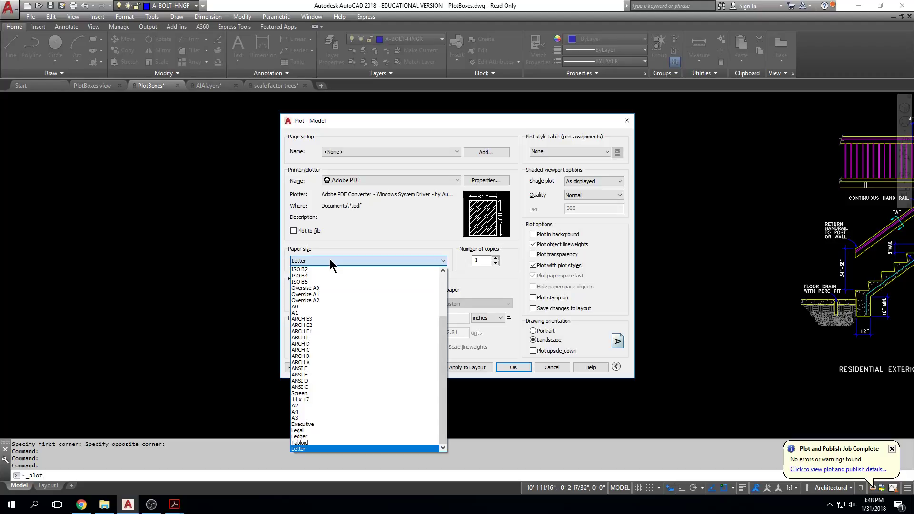
left_click(331, 261)
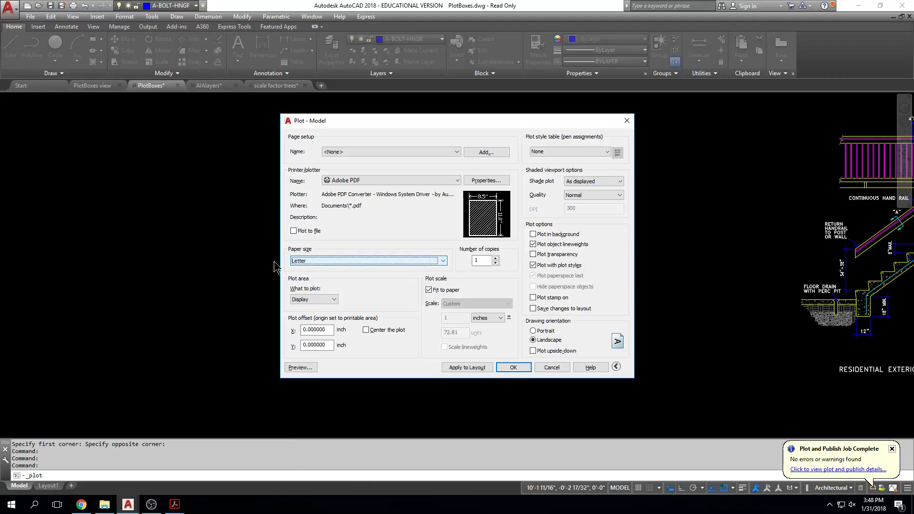
Define the plot area as a window enclosing the whole wall section and its notes, and center the plot.
left_click(331, 300)
left_click(305, 326)
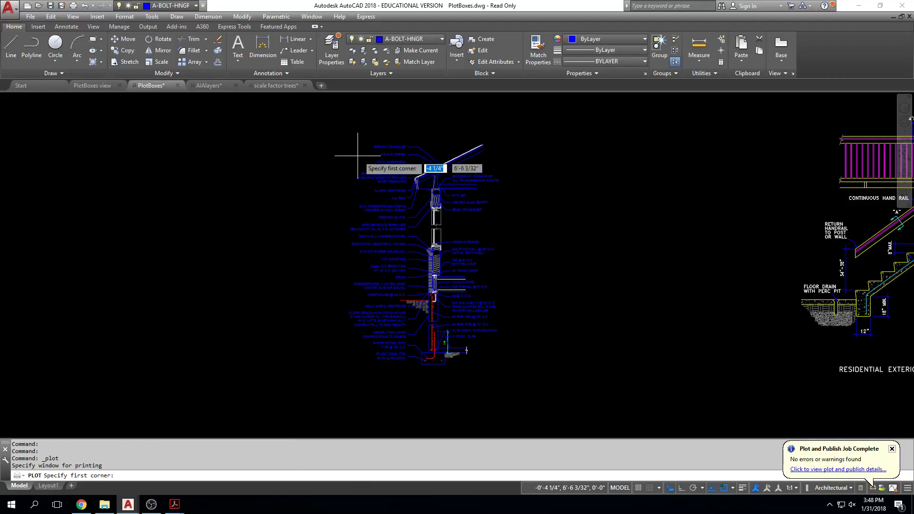
left_click(515, 116)
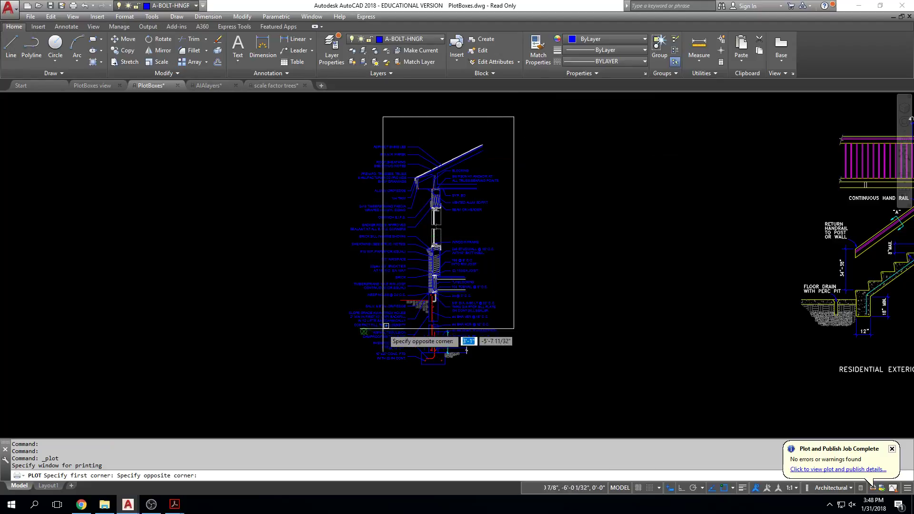
left_click(334, 386)
left_click(366, 330)
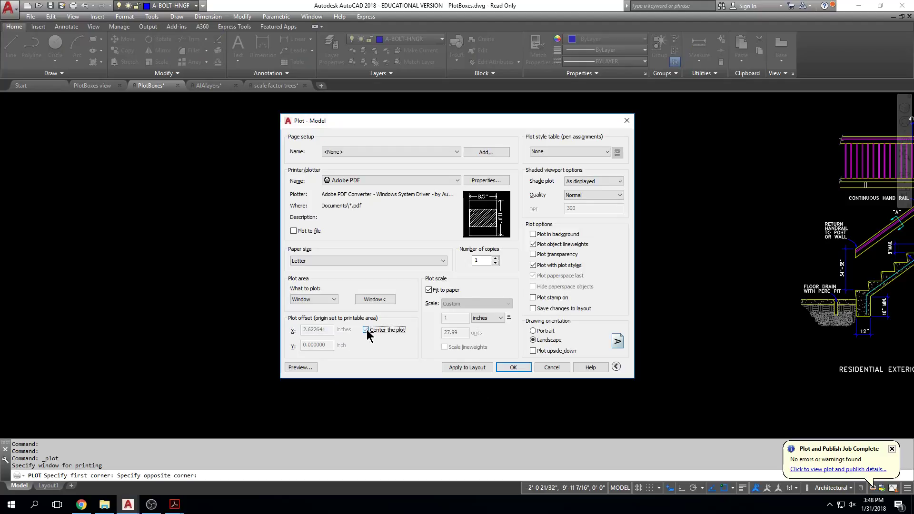
Try portrait orientation without fitting to paper at 1/4" = 1'-0" and 1/2" = 1'-0", and cancel the plot.
left_click(428, 290)
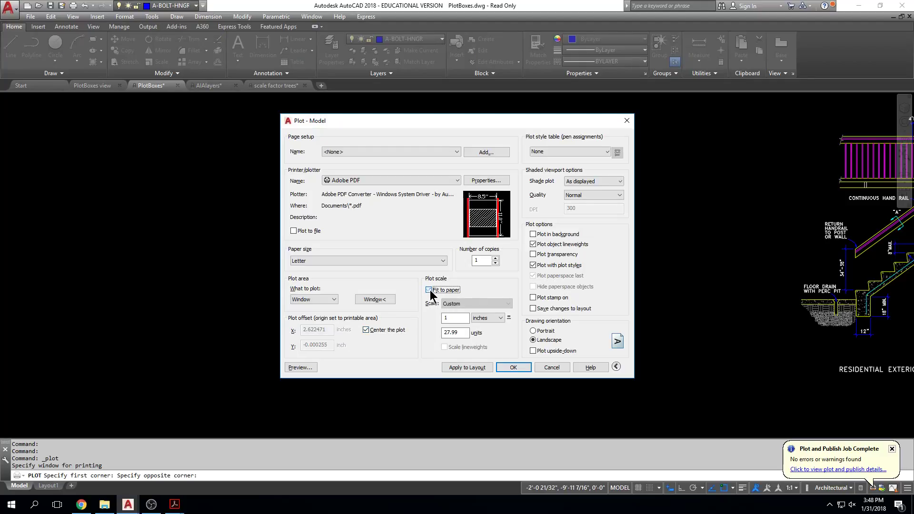
left_click(506, 304)
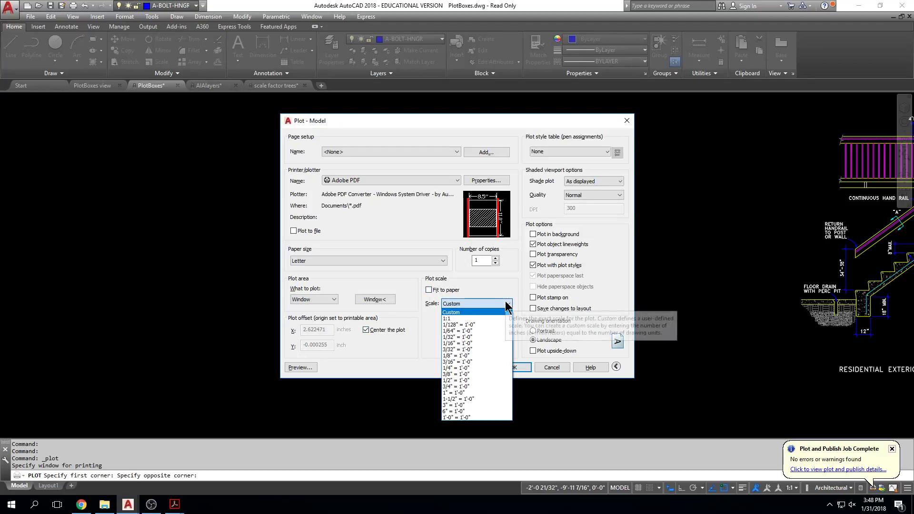
left_click(547, 335)
left_click(534, 330)
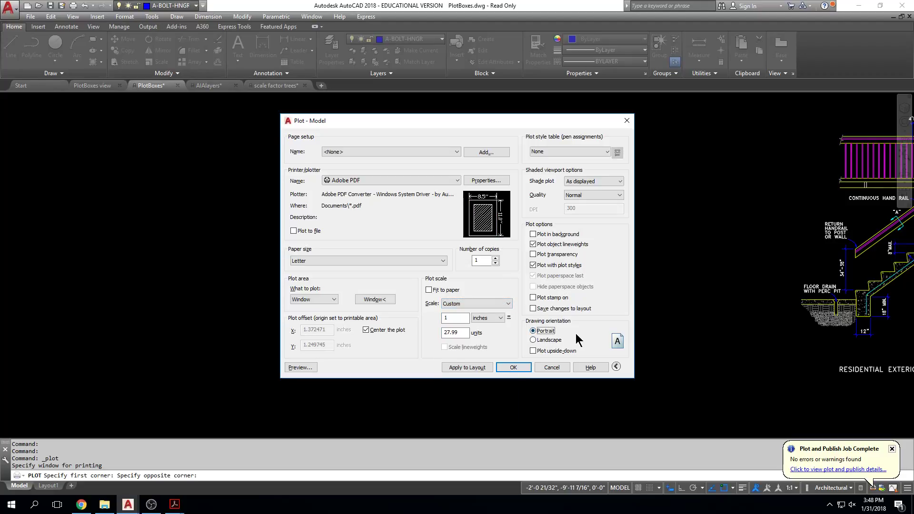
left_click(508, 303)
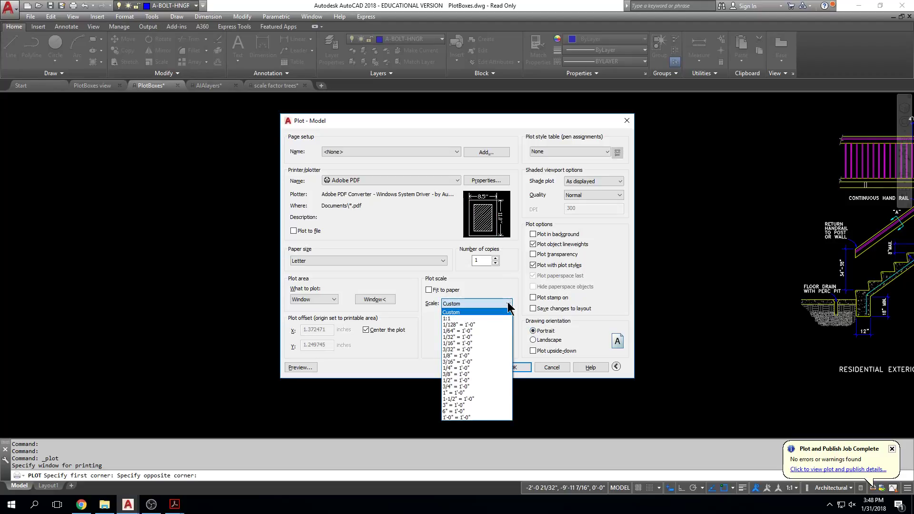
left_click(467, 369)
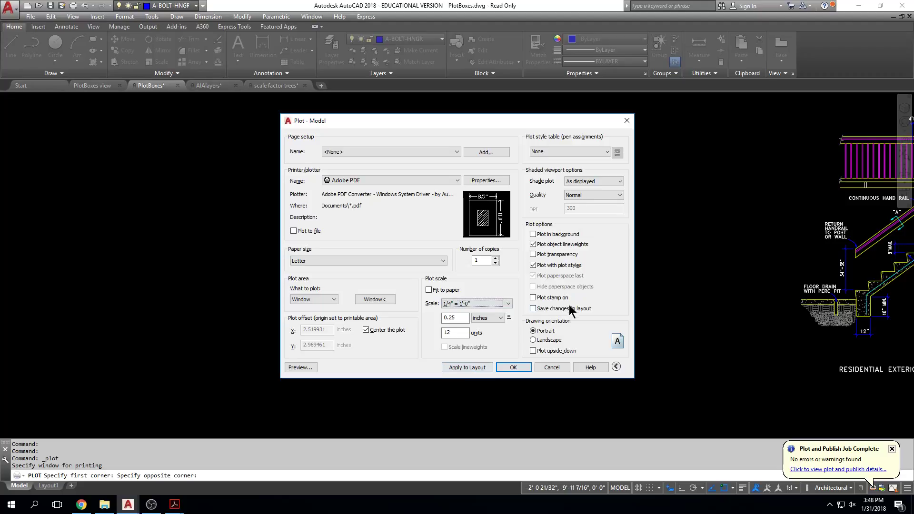
left_click(509, 304)
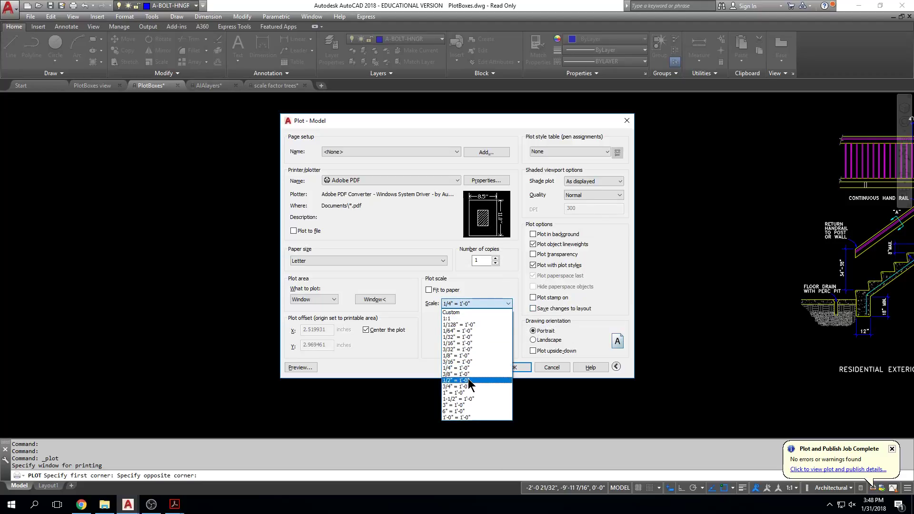
left_click(469, 381)
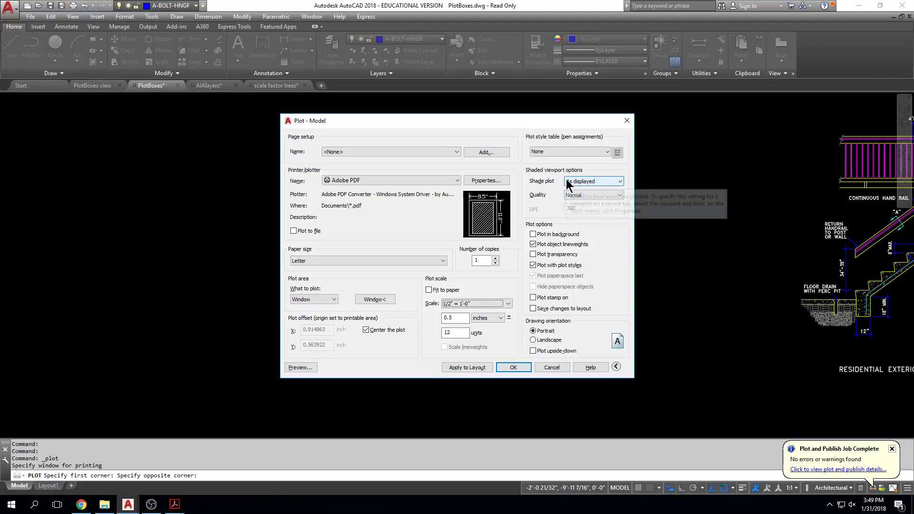
key("Escape")
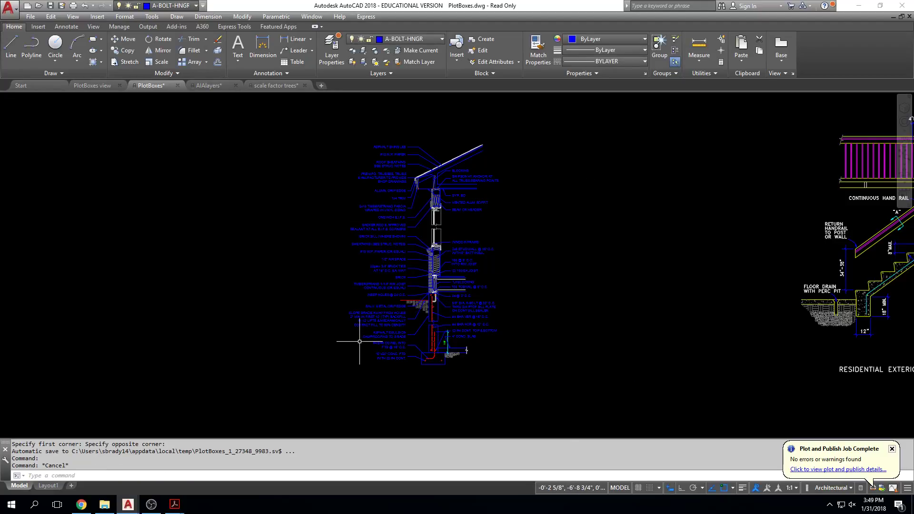
Copy the 10"x20" concrete footing note to an empty spot just below the wall section's notes.
scroll(339, 361, "up", 3)
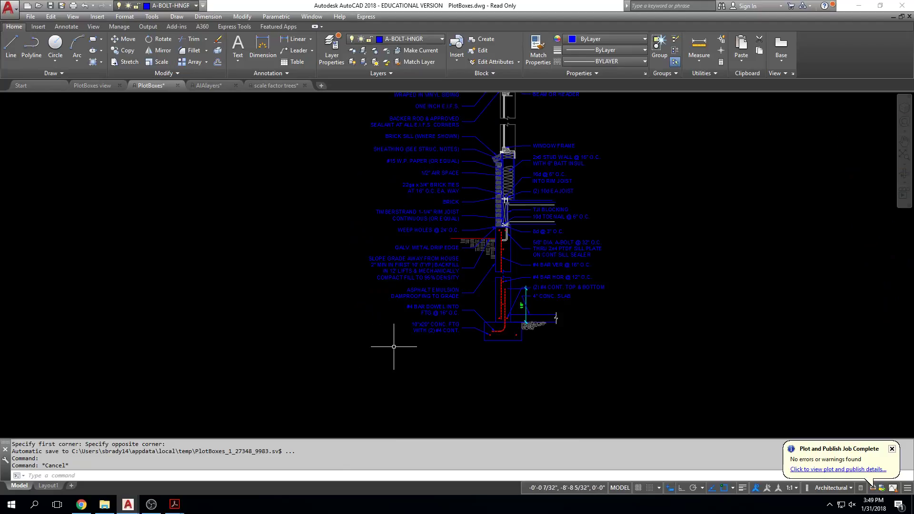
scroll(420, 320, "up", 2)
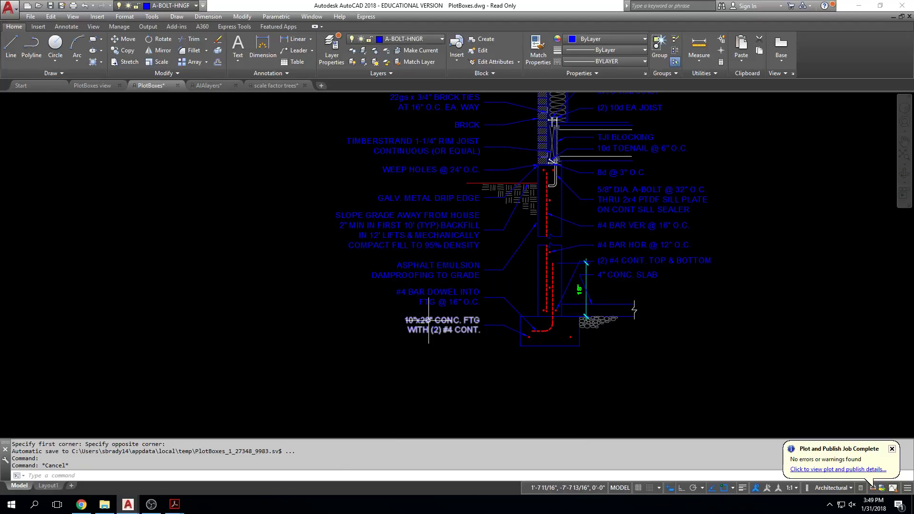
type("co")
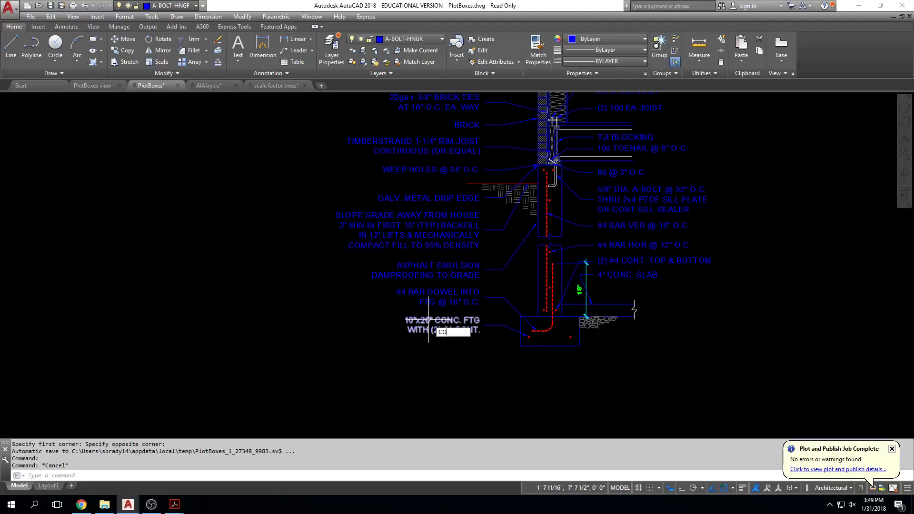
key("Return")
left_click(417, 318)
key("Return")
left_click(407, 317)
key("Escape")
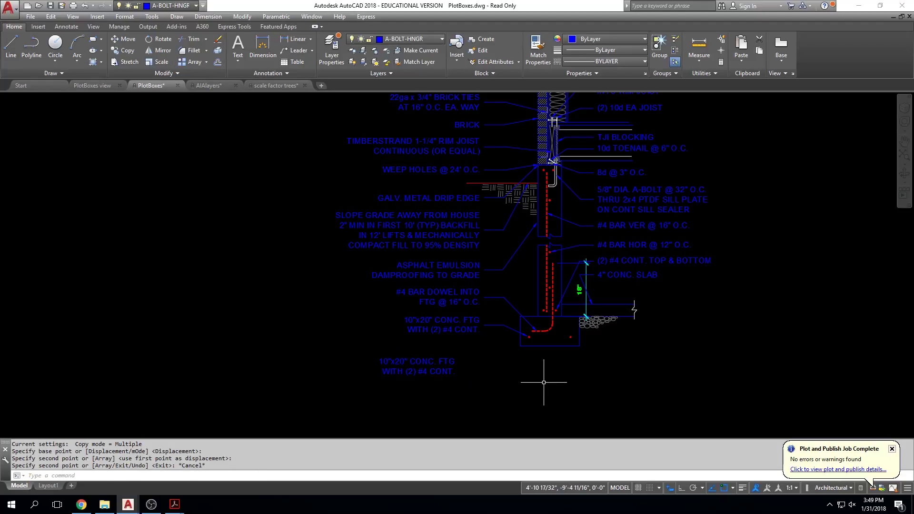
Replace the copied footing note's text with the stacked-fraction scale label 1/4" = 1'-0".
middle_click_drag(500, 367, 486, 338)
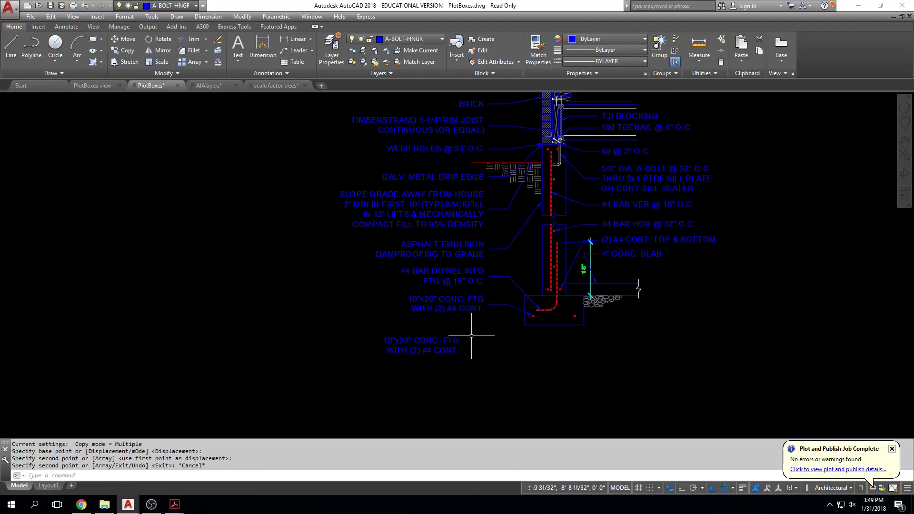
double_click(417, 341)
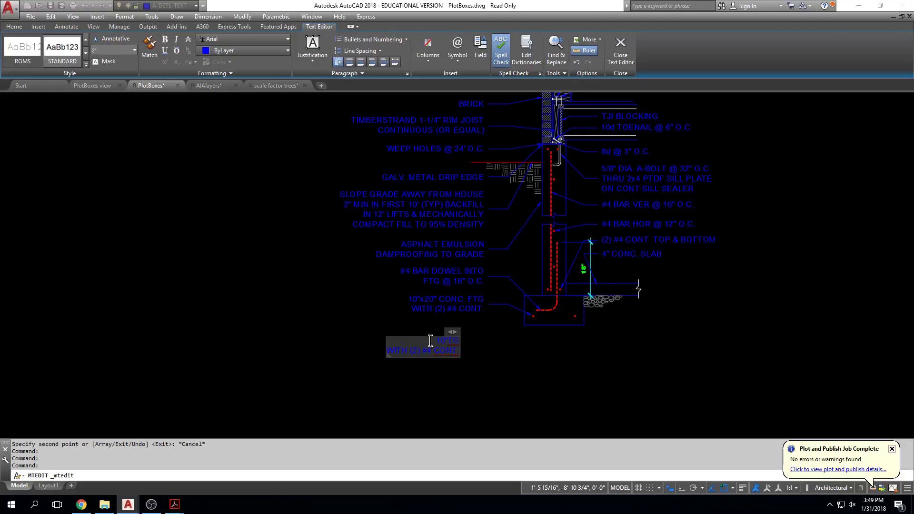
left_click_drag(452, 345, 453, 351)
key("Delete")
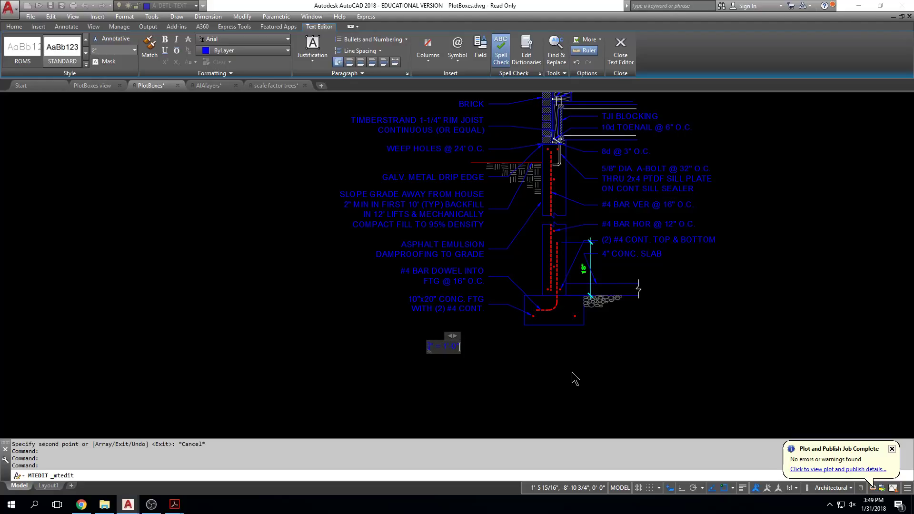
scroll(471, 351, "up", 5)
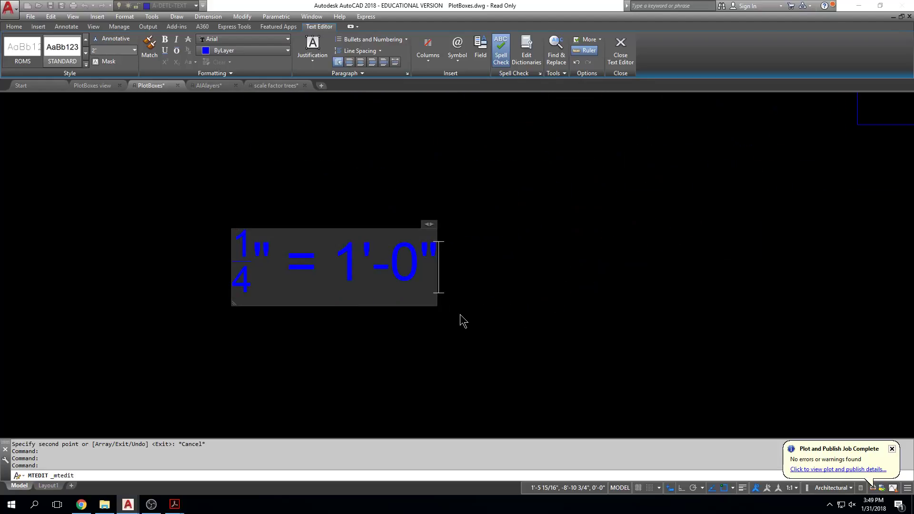
left_click(627, 51)
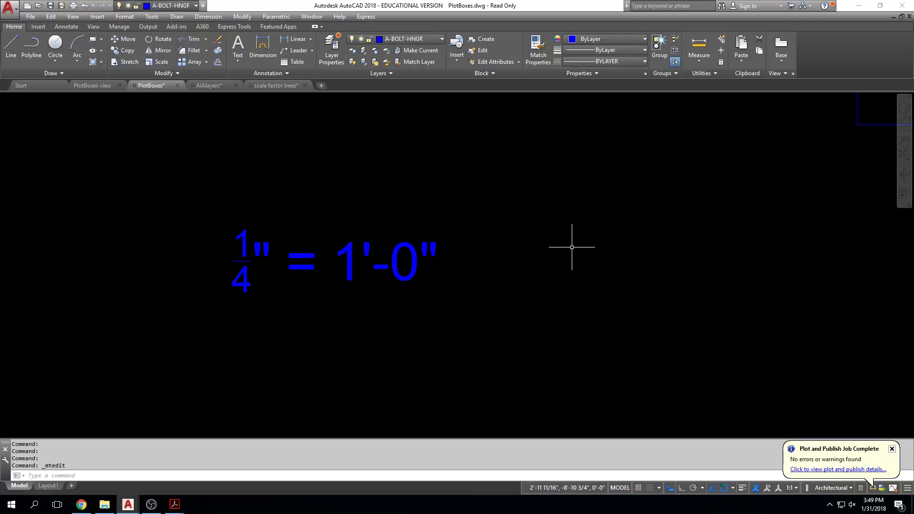
Start a new plot of the labelled wall section with Adobe PDF as the printer.
scroll(572, 246, "down", 8)
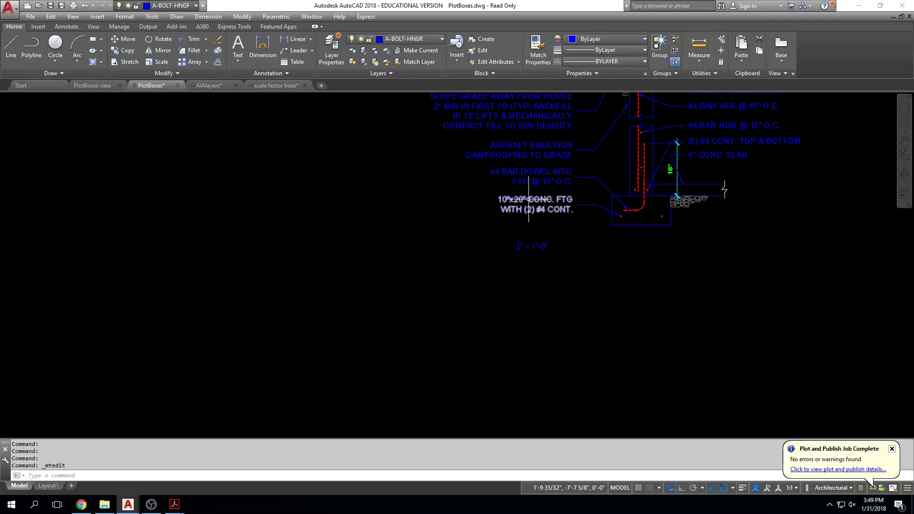
middle_click_drag(569, 356, 490, 367)
scroll(493, 355, "down", 2)
middle_click_drag(502, 329, 478, 366)
middle_click_drag(487, 303, 459, 336)
scroll(459, 337, "down", 2)
middle_click_drag(556, 285, 500, 294)
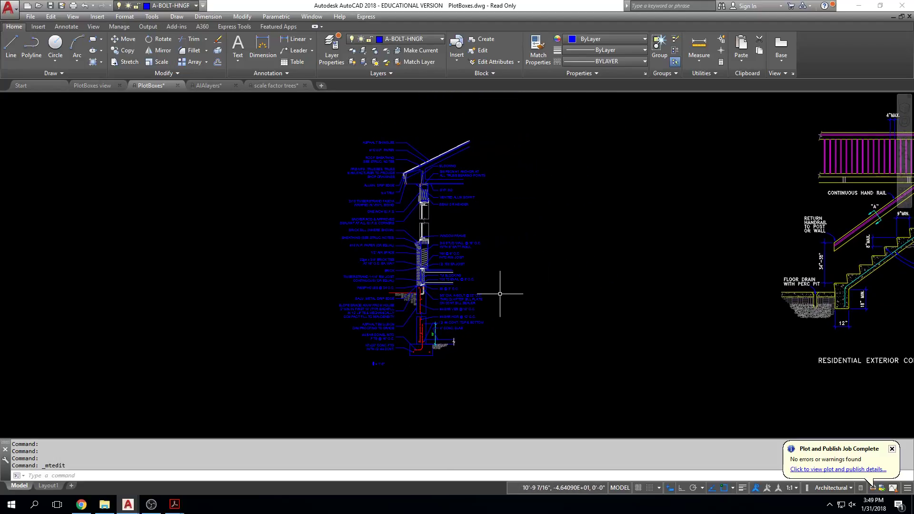
key("ctrl+p")
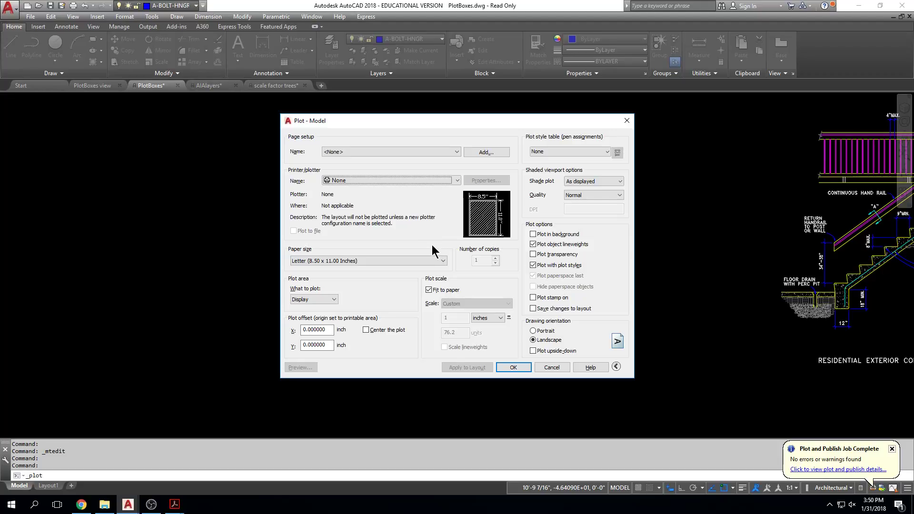
left_click(406, 180)
left_click(386, 211)
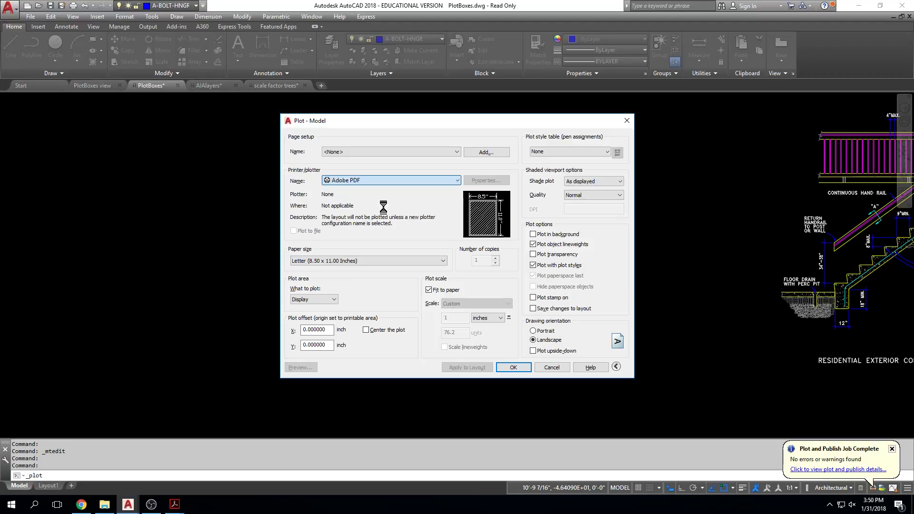
Define the plot area as a window around the wall section, its notes and the scale label.
left_click(319, 299)
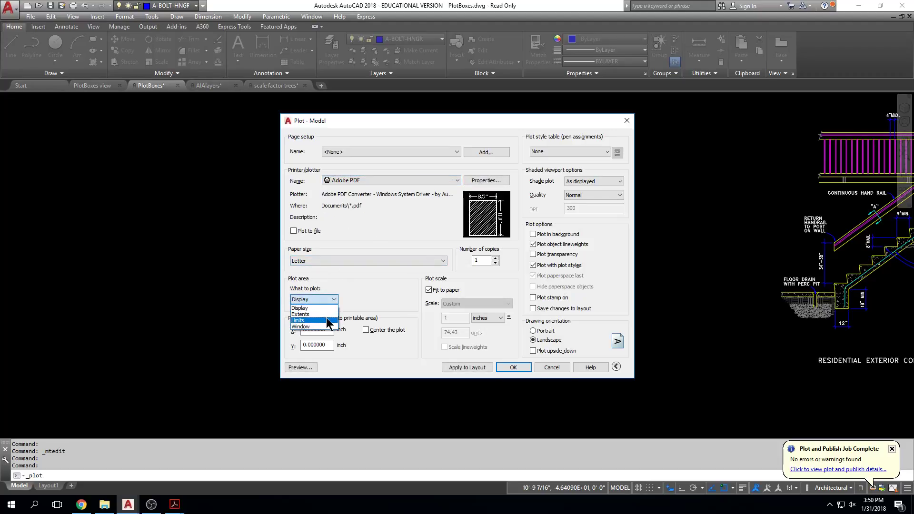
left_click(327, 325)
left_click(326, 111)
left_click(510, 373)
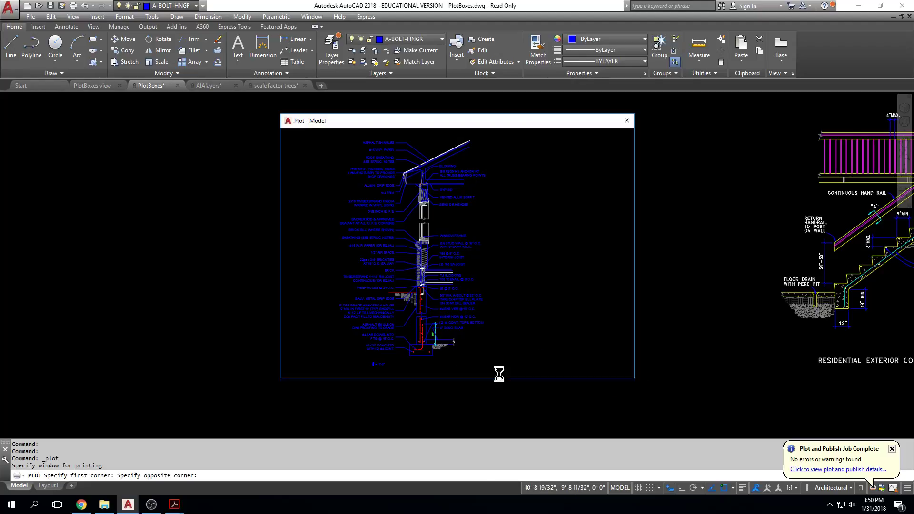
Center the plot on the sheet, turn off Fit to paper and set the plot scale to 1/2" = 1'-0".
left_click(373, 330)
left_click(429, 290)
left_click(509, 303)
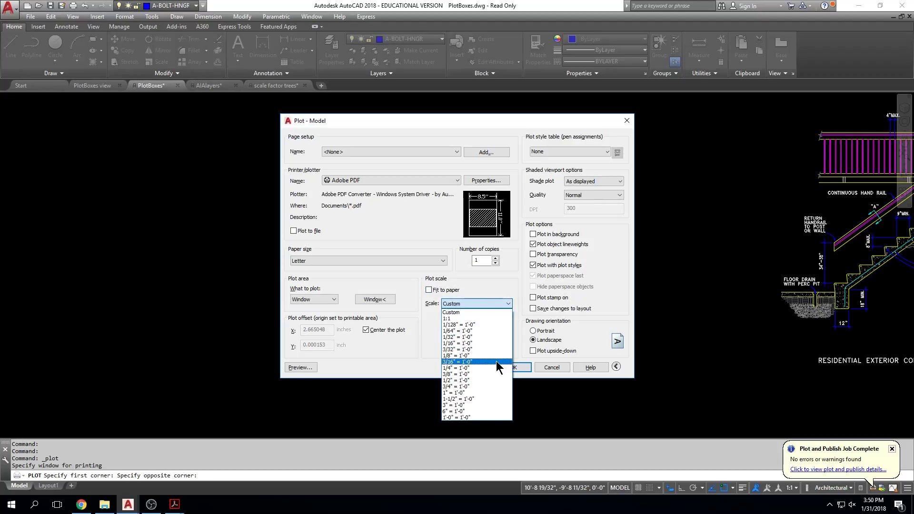
left_click(495, 368)
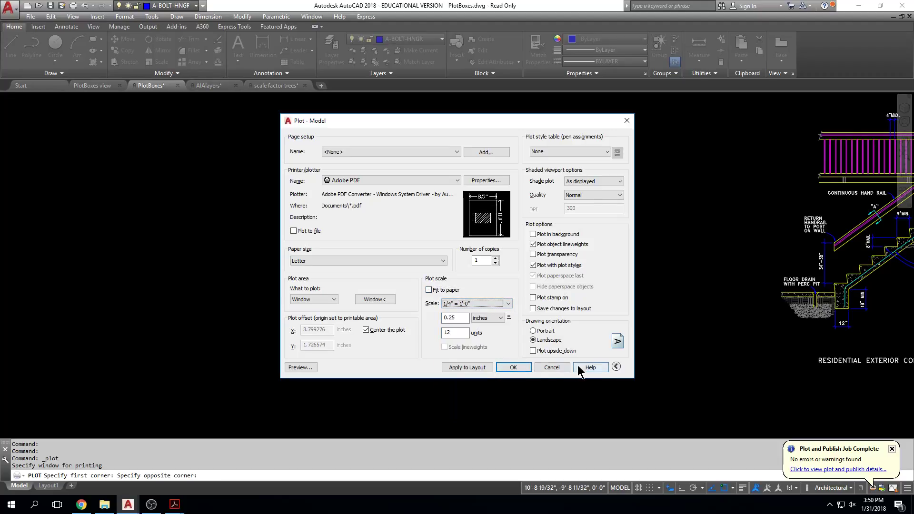
left_click(510, 304)
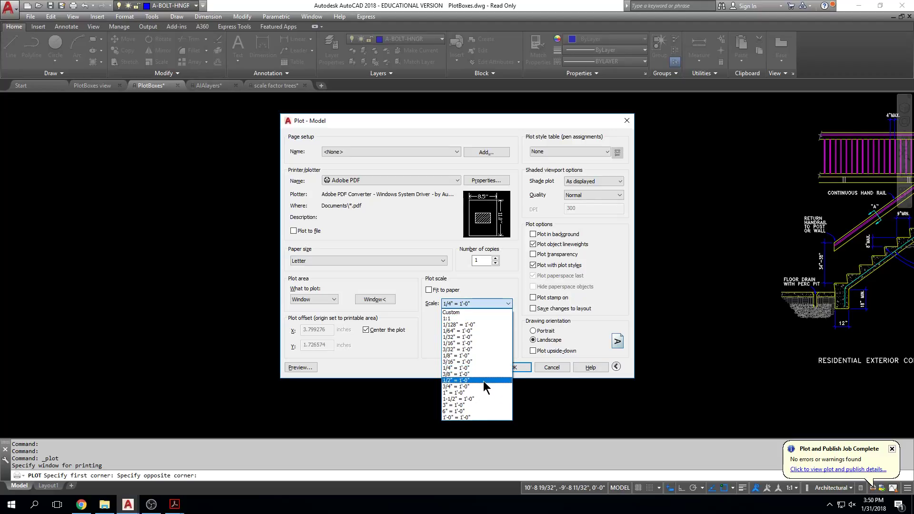
left_click(482, 380)
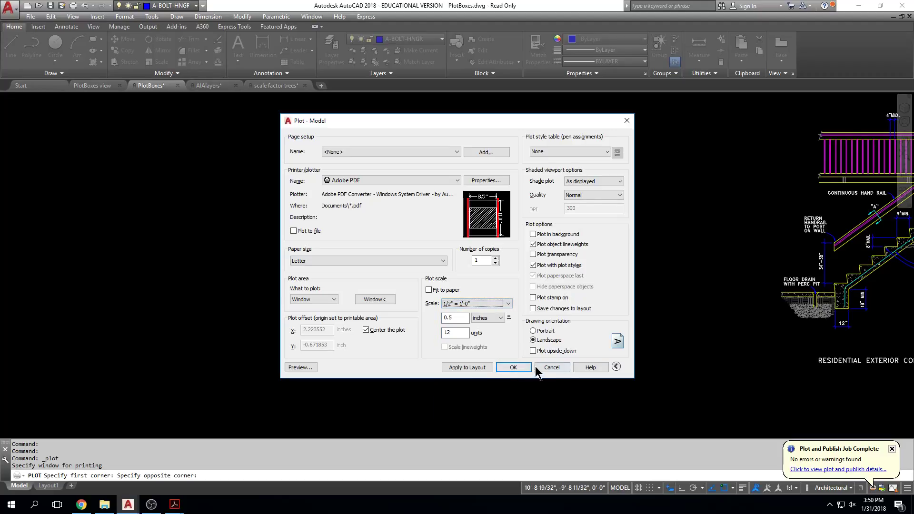
Set the drawing orientation to Portrait and assign the LASERJET.CTB plot style table.
left_click(533, 331)
left_click(540, 152)
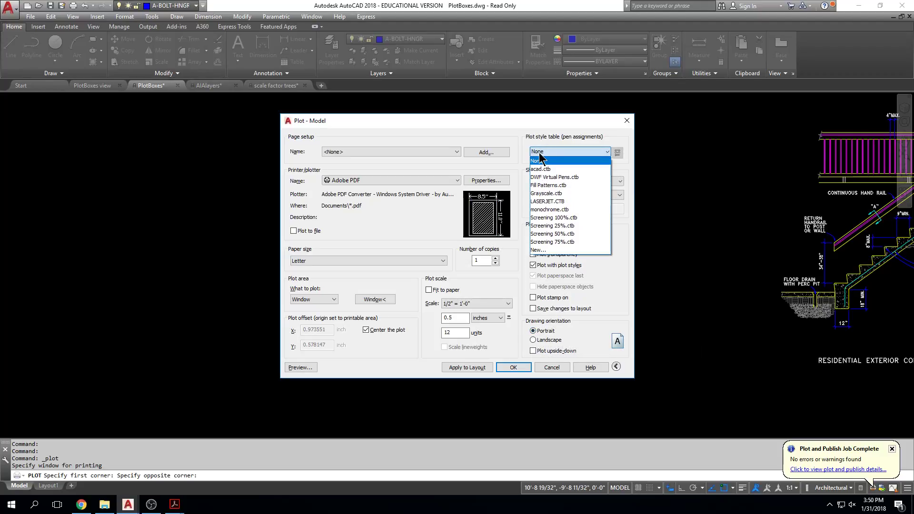
left_click(559, 201)
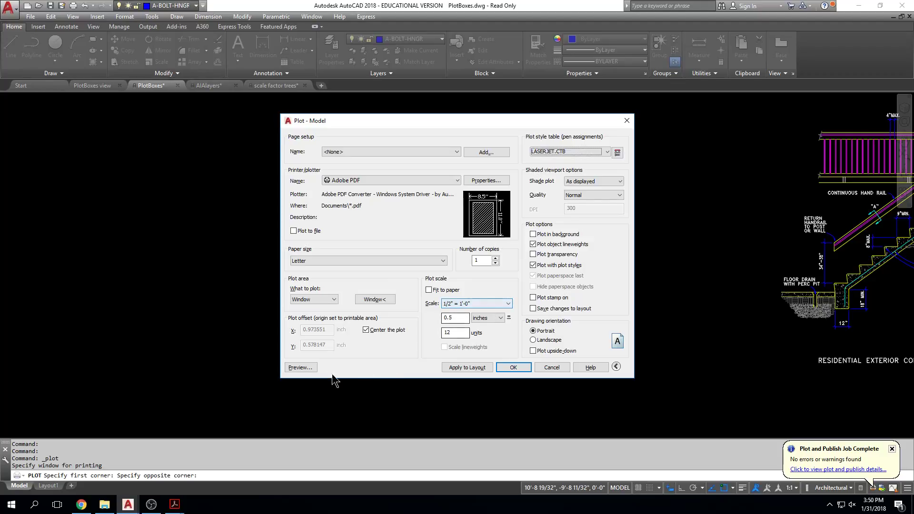
Preview the wall section plot, inspecting the scale label up close and the layout of the full sheet.
left_click(299, 367)
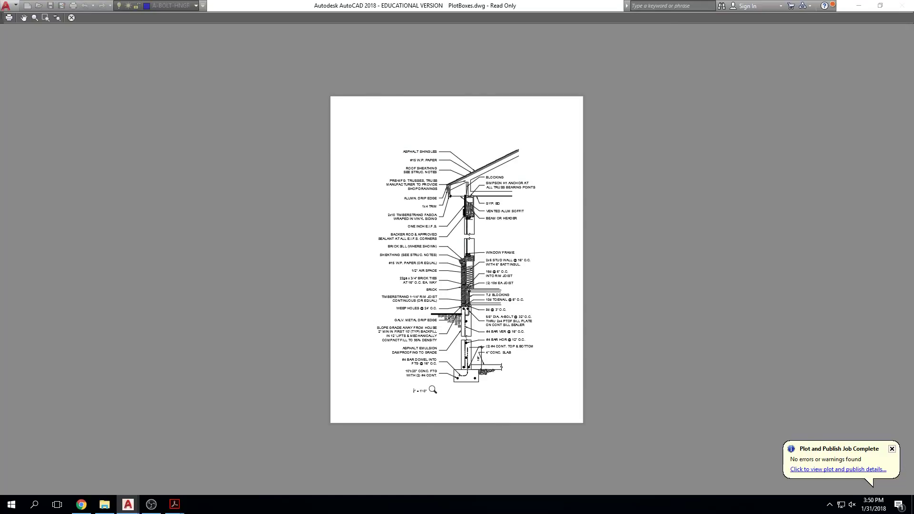
scroll(431, 391, "up", 3)
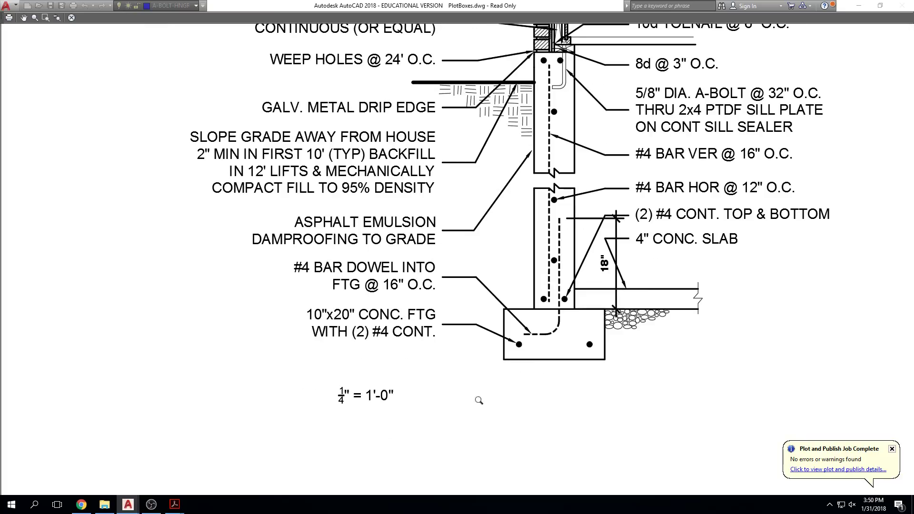
scroll(410, 377, "down", 4)
scroll(484, 310, "down", 2)
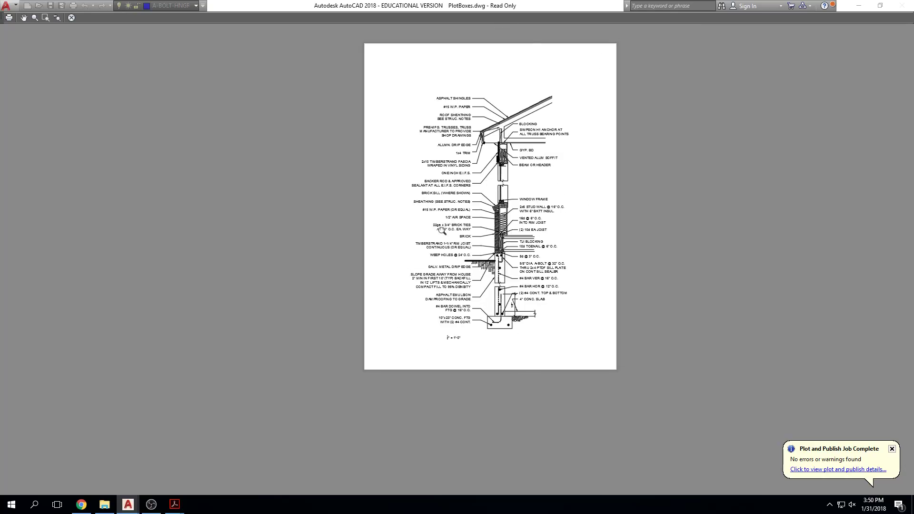
middle_click_drag(533, 187, 502, 185)
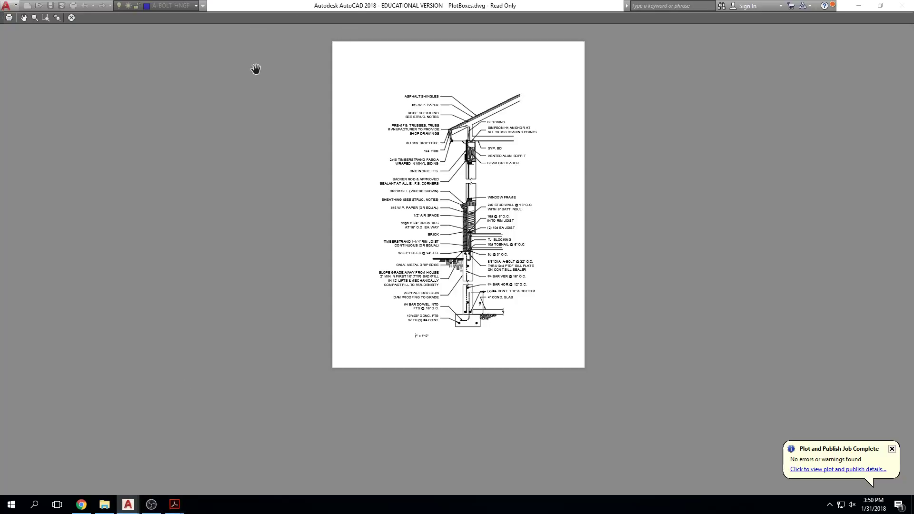
key("Escape")
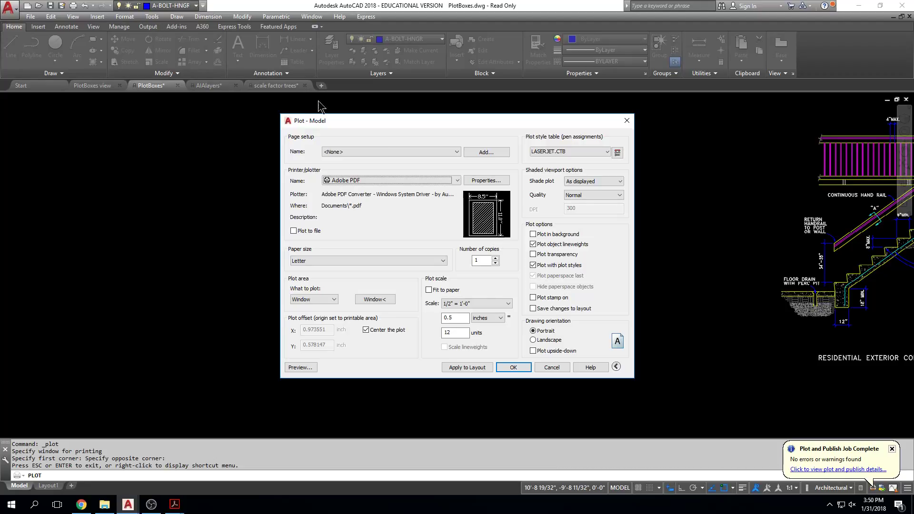
Plot the wall section to a PDF named detail 1 on the Desktop.
left_click(512, 368)
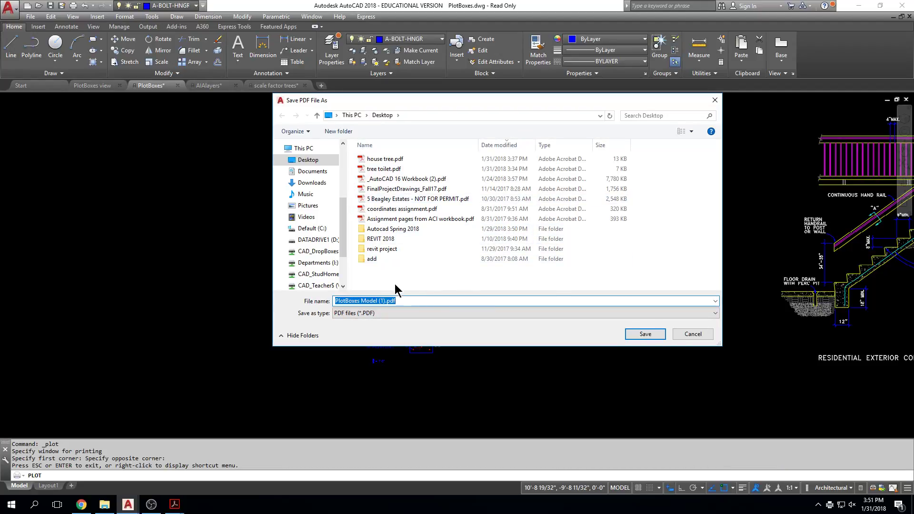
type("detail ")
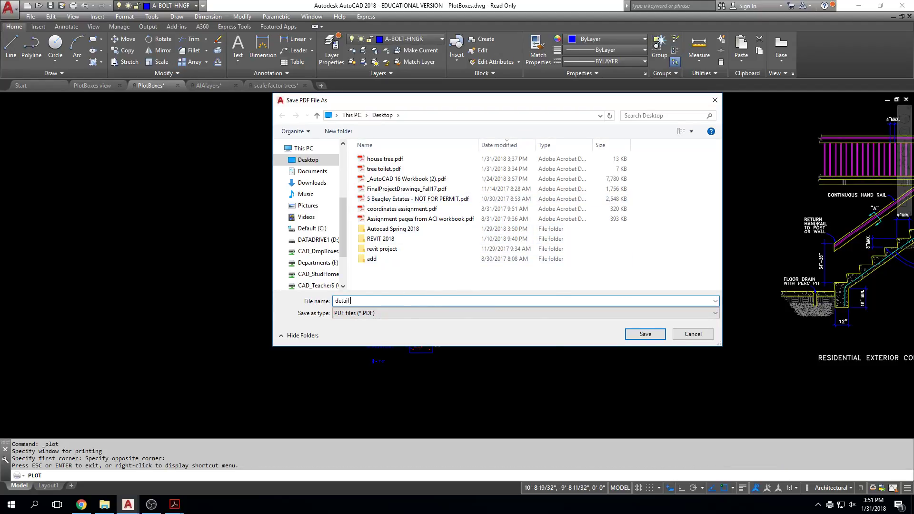
type("1")
key("Return")
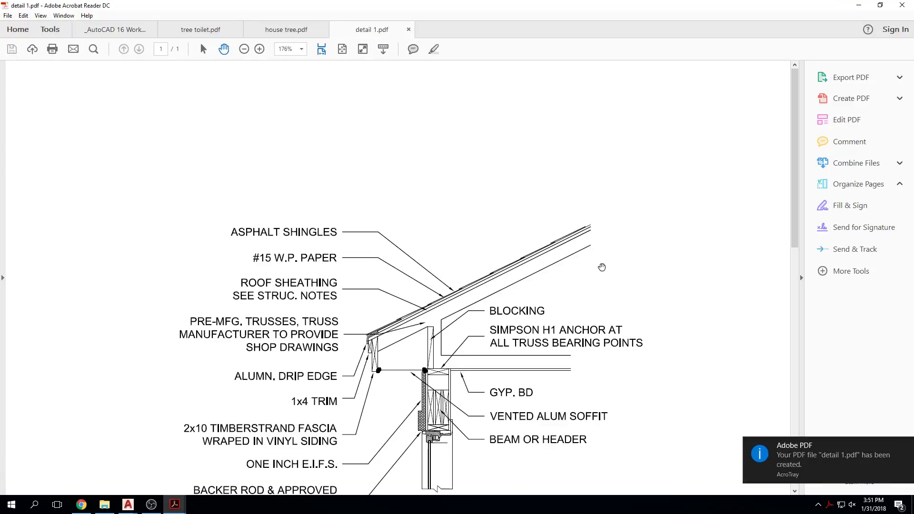
Check the whole page of the plotted detail 1.pdf and close only that document.
scroll(602, 270, "down", 5, "ctrl")
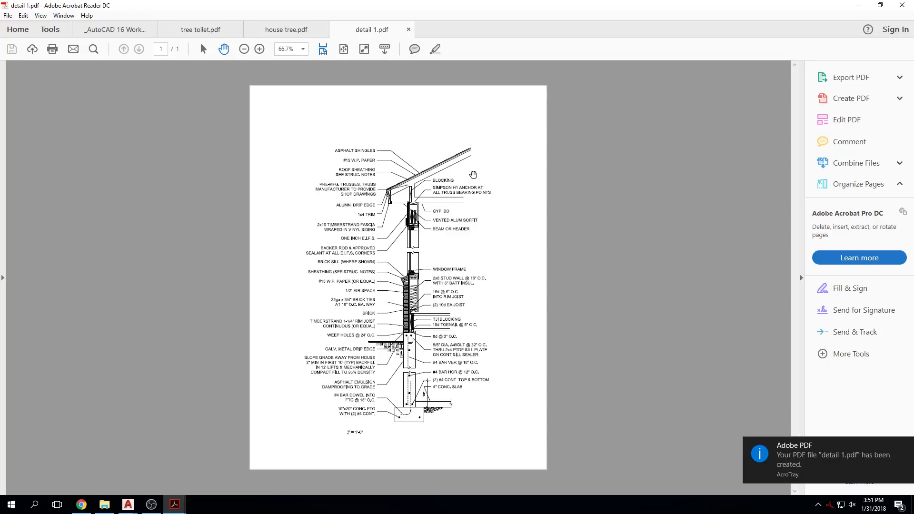
left_click(903, 6)
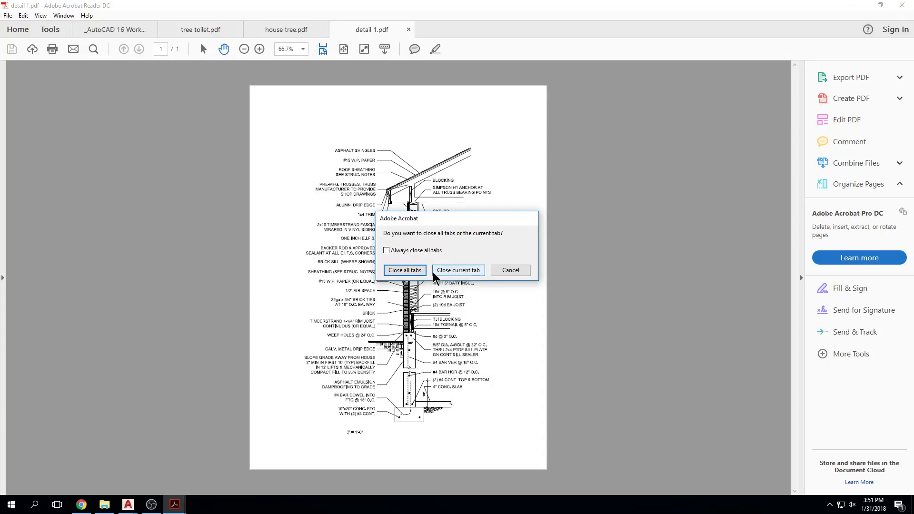
left_click(460, 271)
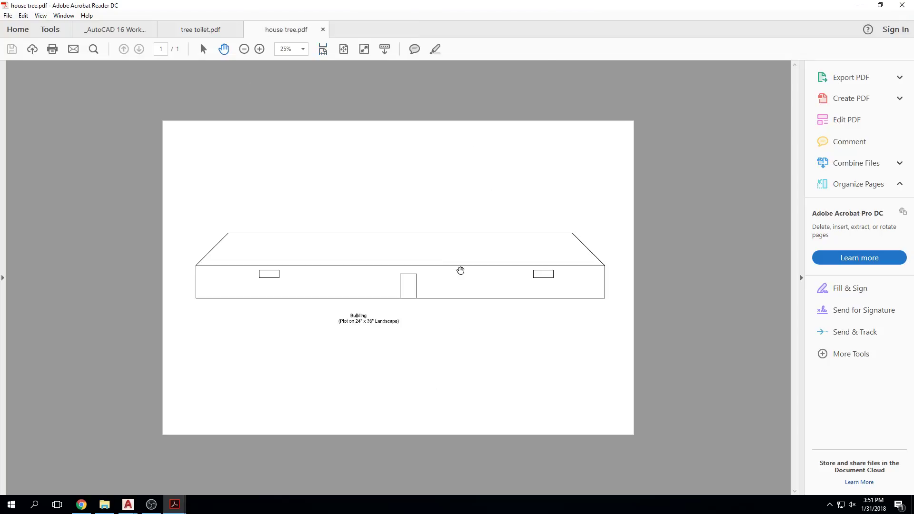
Switch to Chrome, move the scale factor page out of the way and bring the AutoCAD course page into view.
left_click(82, 504)
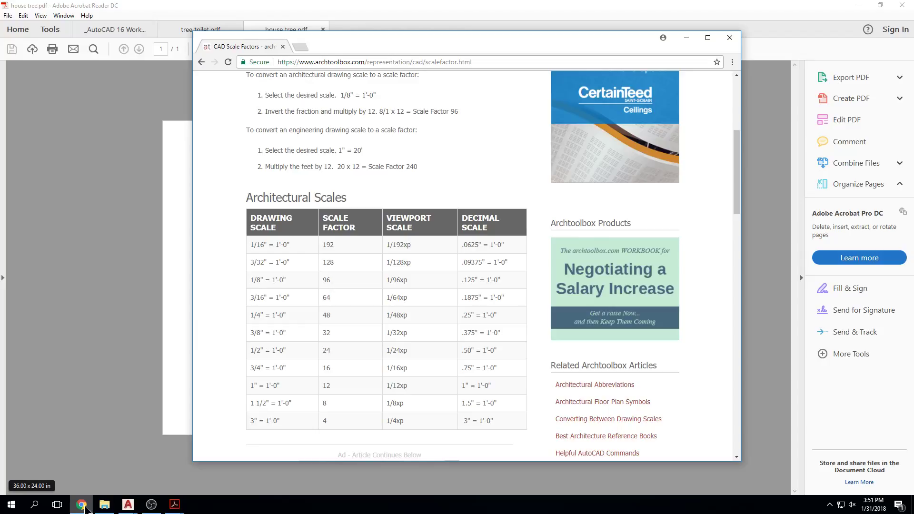
left_click_drag(295, 27, 913, 47)
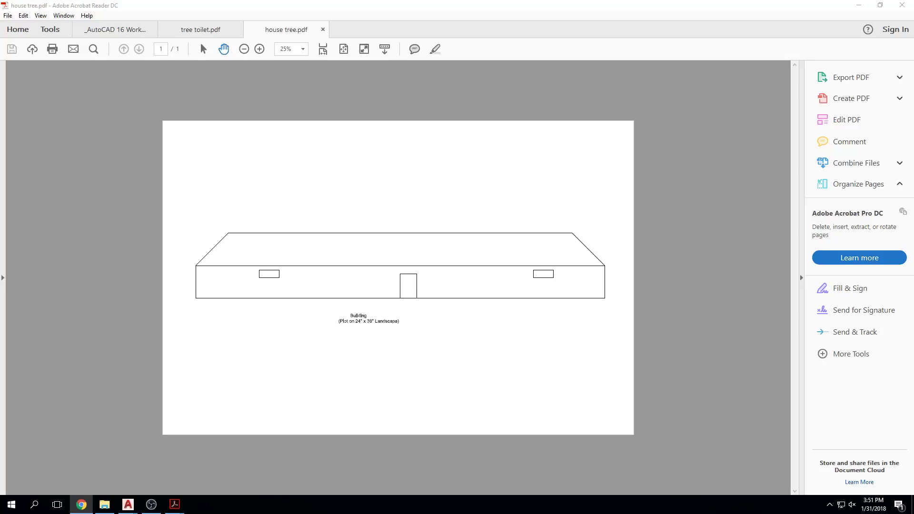
left_click_drag(913, 30, 528, 33)
Look through the semester schedule on the course page from the first weeks up to week 4.
scroll(678, 265, "down", 2)
scroll(676, 260, "down", 1)
scroll(536, 279, "down", 10)
scroll(536, 274, "down", 3)
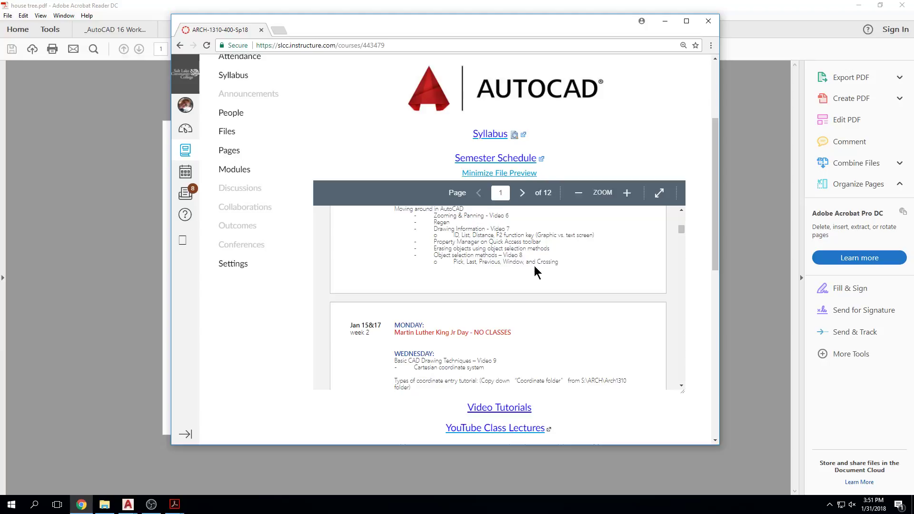
scroll(523, 261, "down", 1)
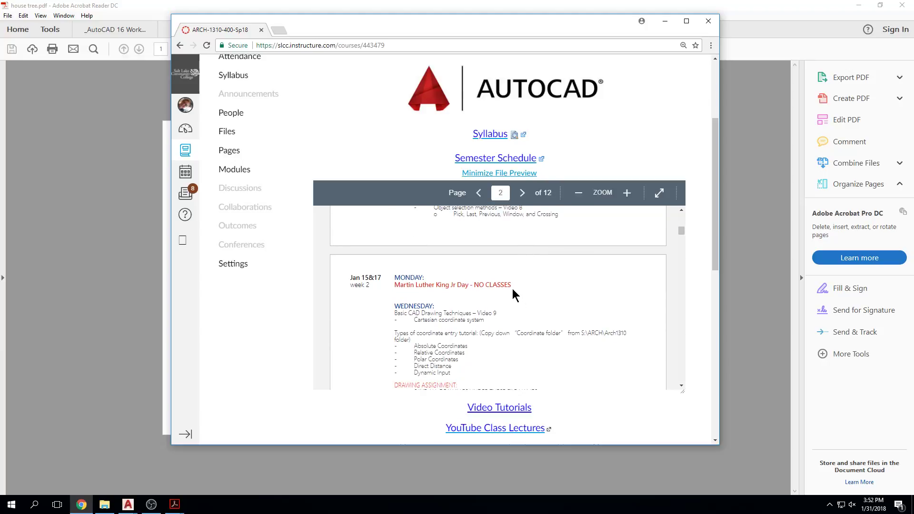
scroll(511, 292, "down", 2)
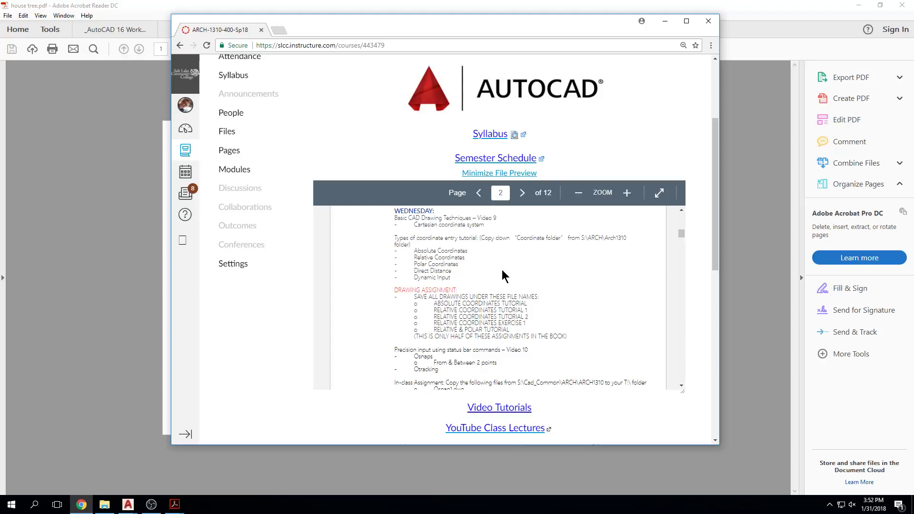
scroll(478, 281, "down", 5)
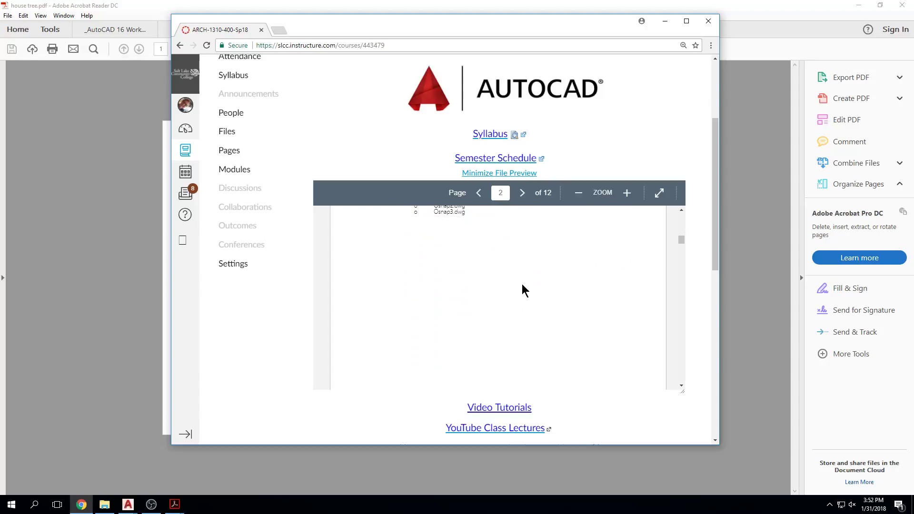
scroll(517, 283, "down", 10)
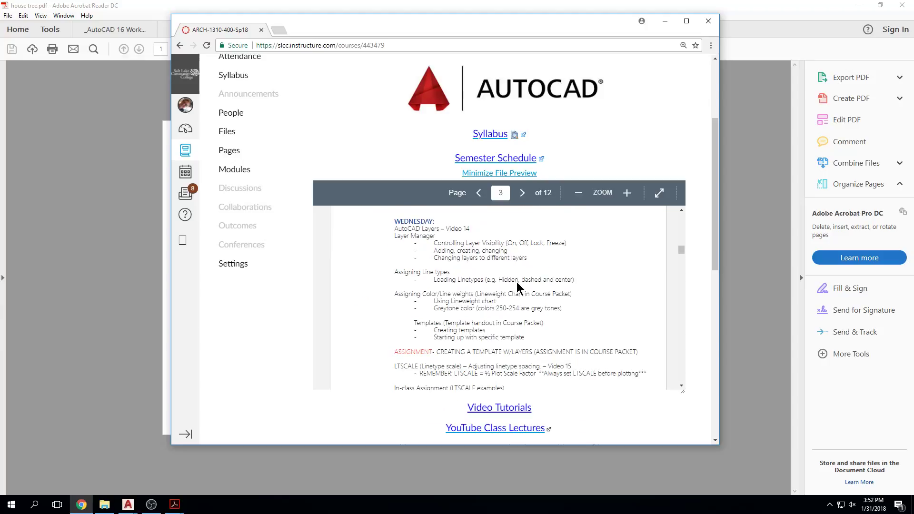
scroll(516, 284, "down", 4)
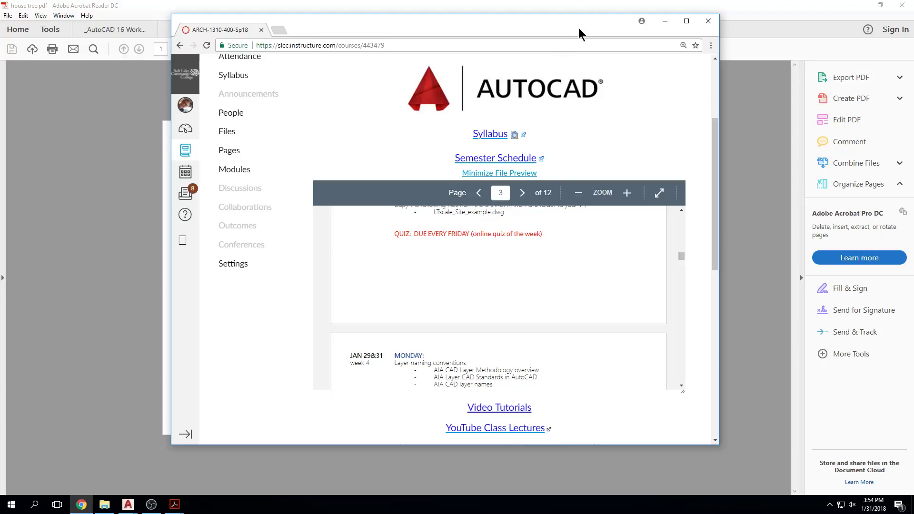
Maximize the browser window, review the week 4 and week 5 schedule entries, and restore the window to its smaller size.
left_click(685, 23)
scroll(517, 275, "down", 1)
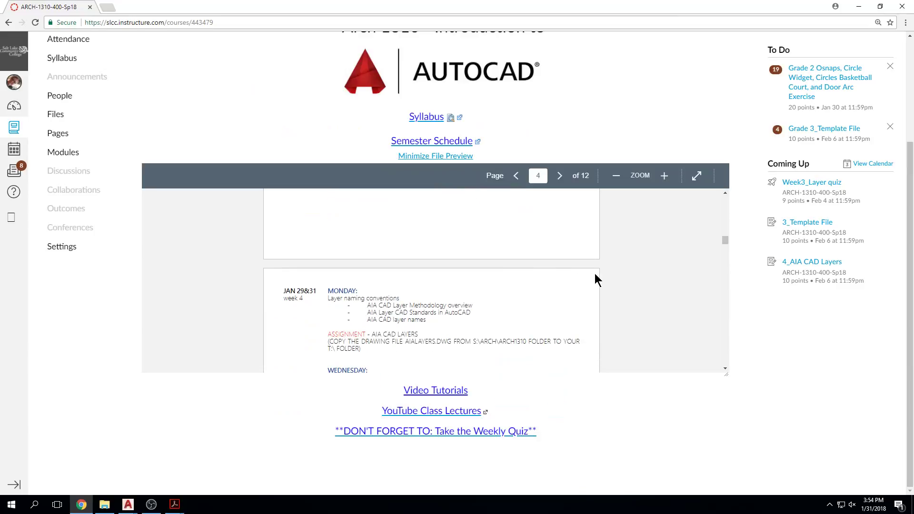
scroll(596, 275, "down", 5)
scroll(669, 268, "down", 5)
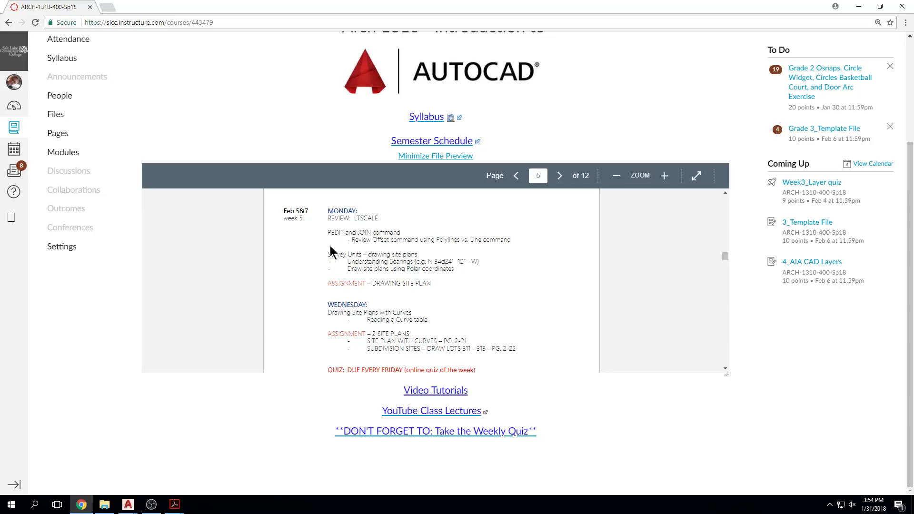
left_click_drag(454, 10, 454, 41)
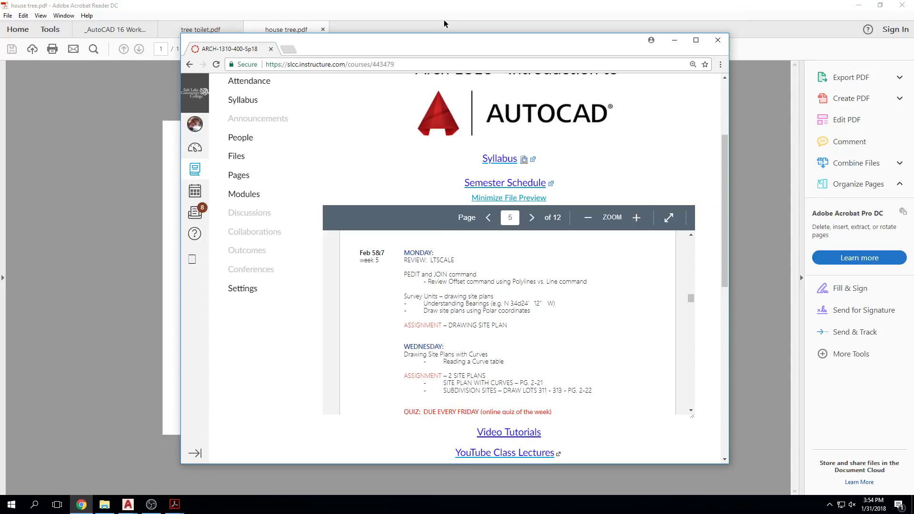